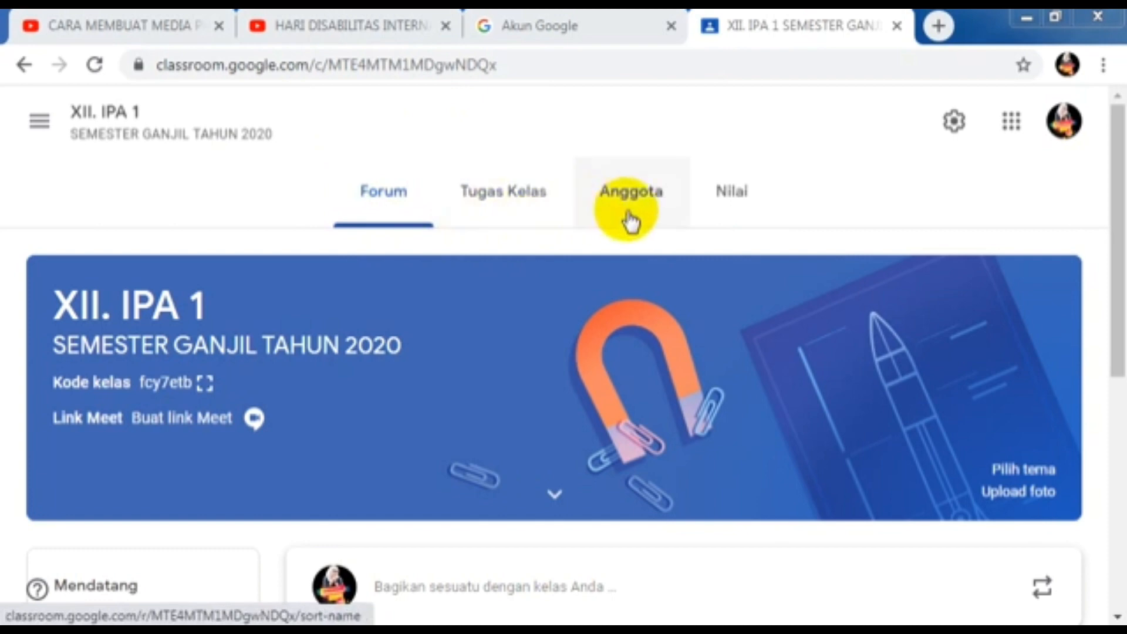
Step: Create a new quiz assignment (Tugas kuis) in the XII. IPA 1 classwork and dismiss the rubric tip
click(492, 225)
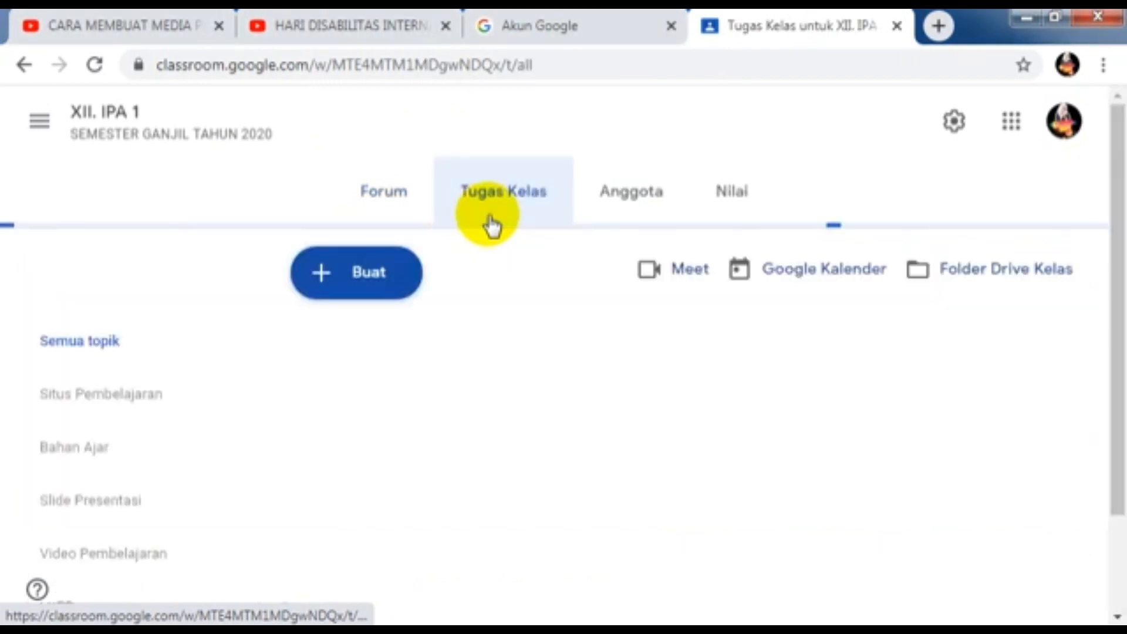
click(331, 292)
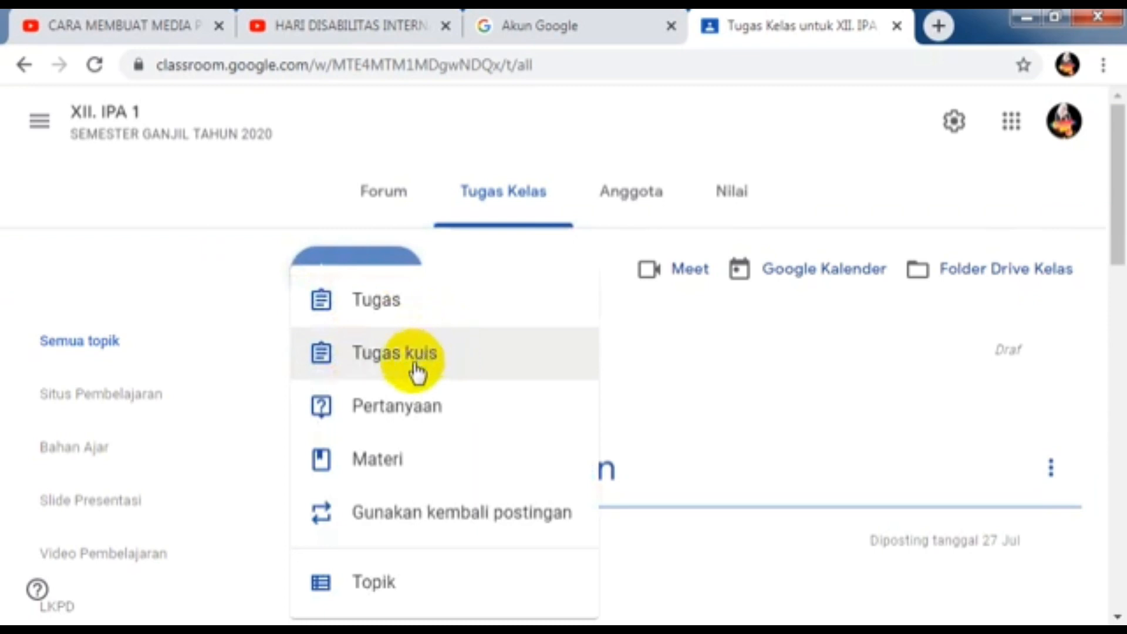
click(383, 374)
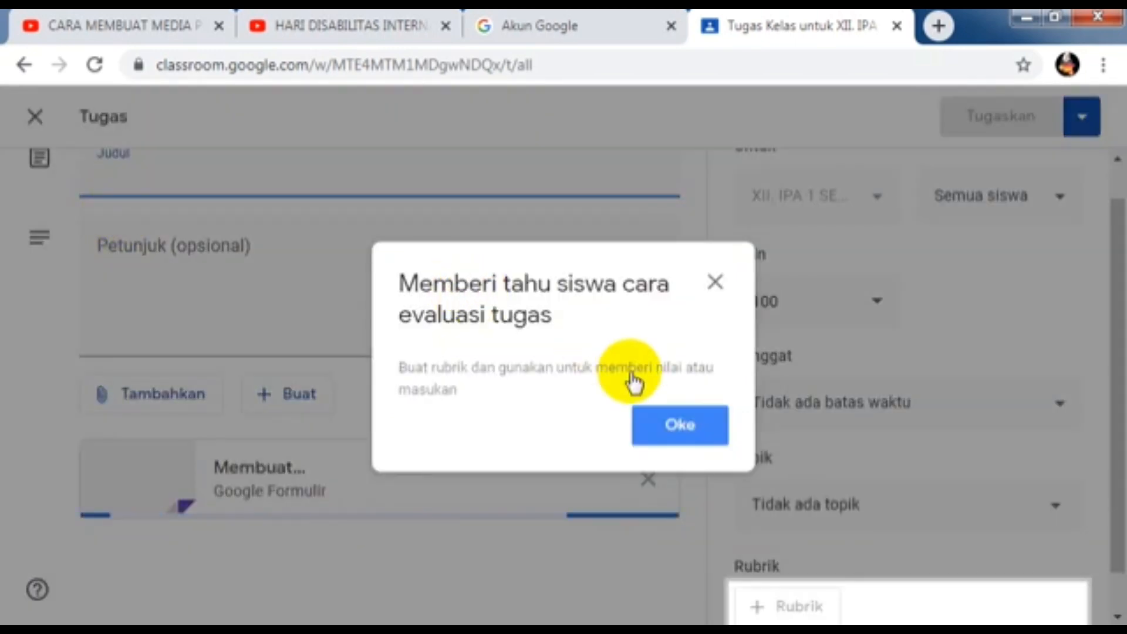
click(669, 429)
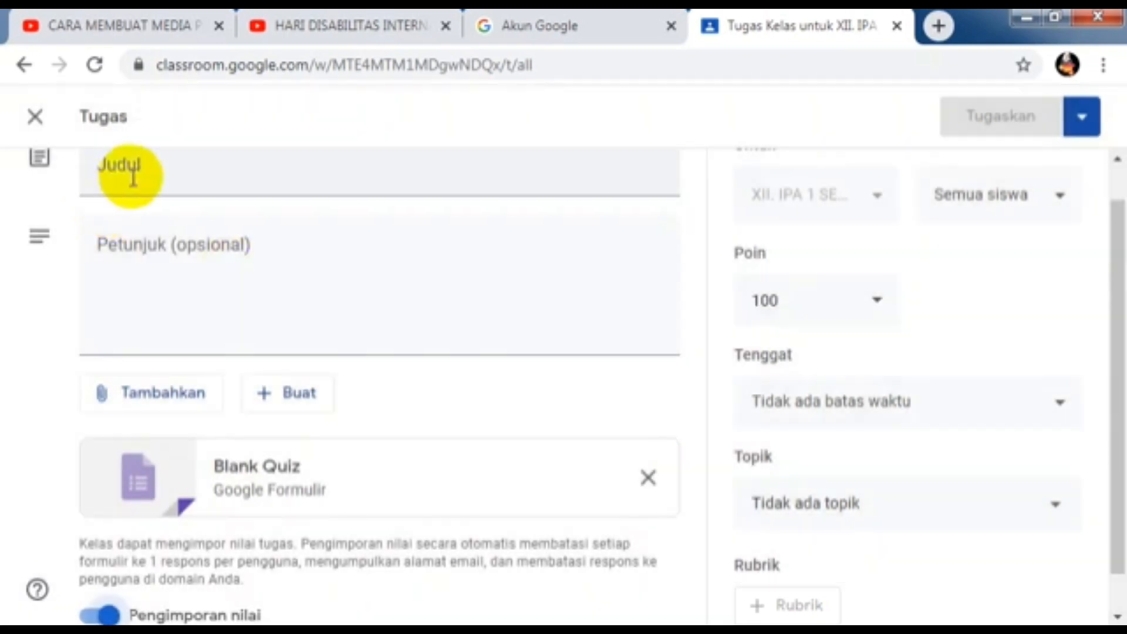
Step: Title the assignment "UJIA WILAYAH DAN TATA RUANG"
click(134, 178)
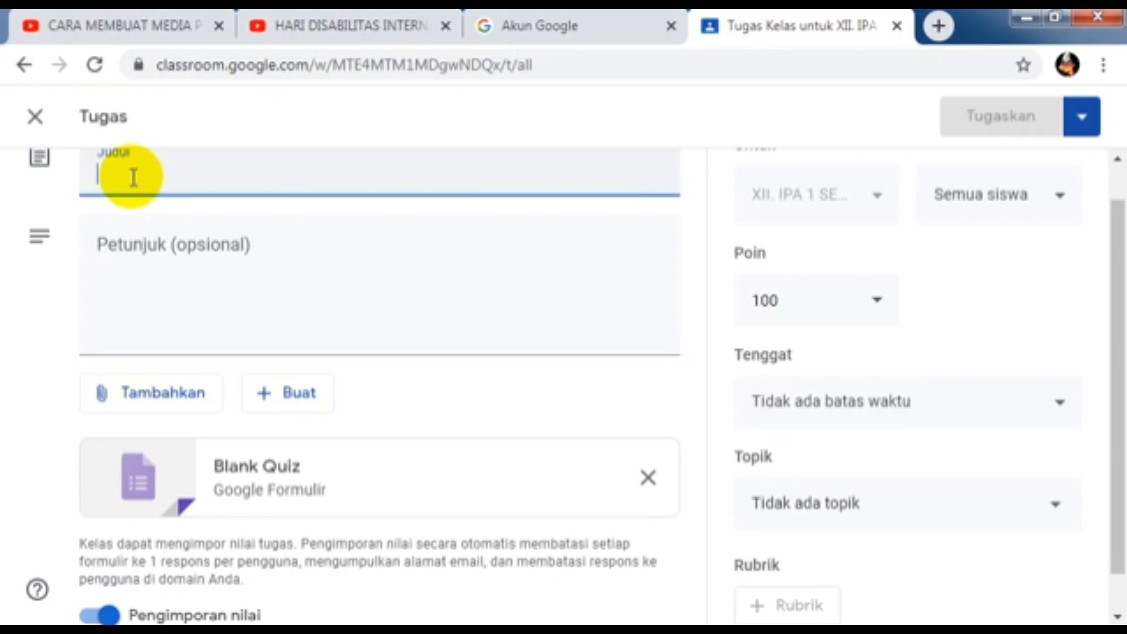
text(UJIA)
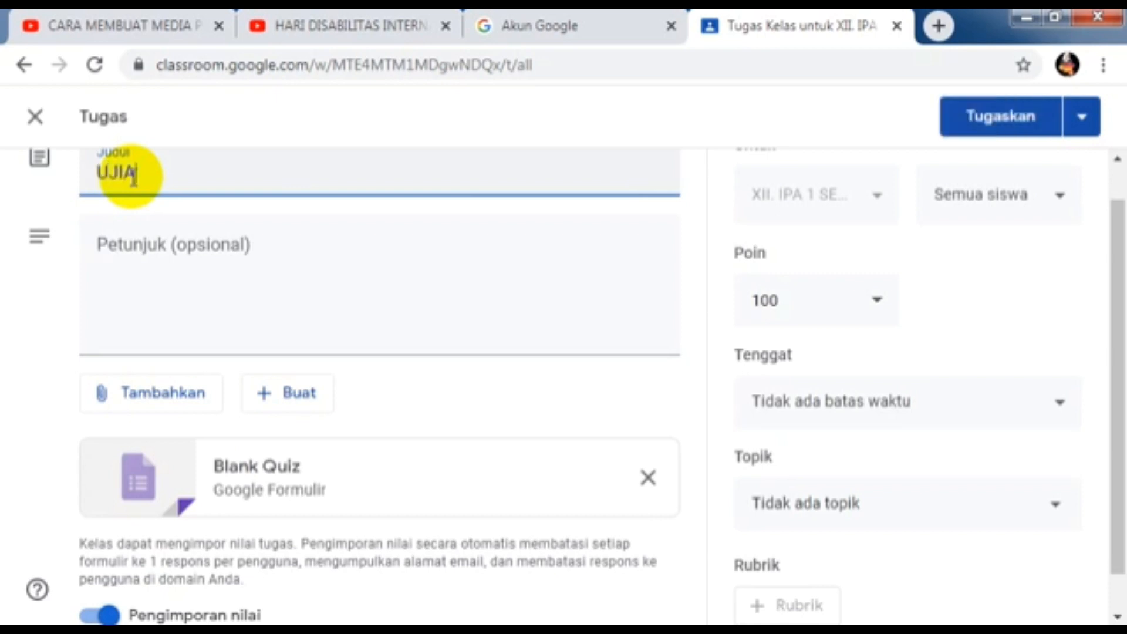
text( WILAYA)
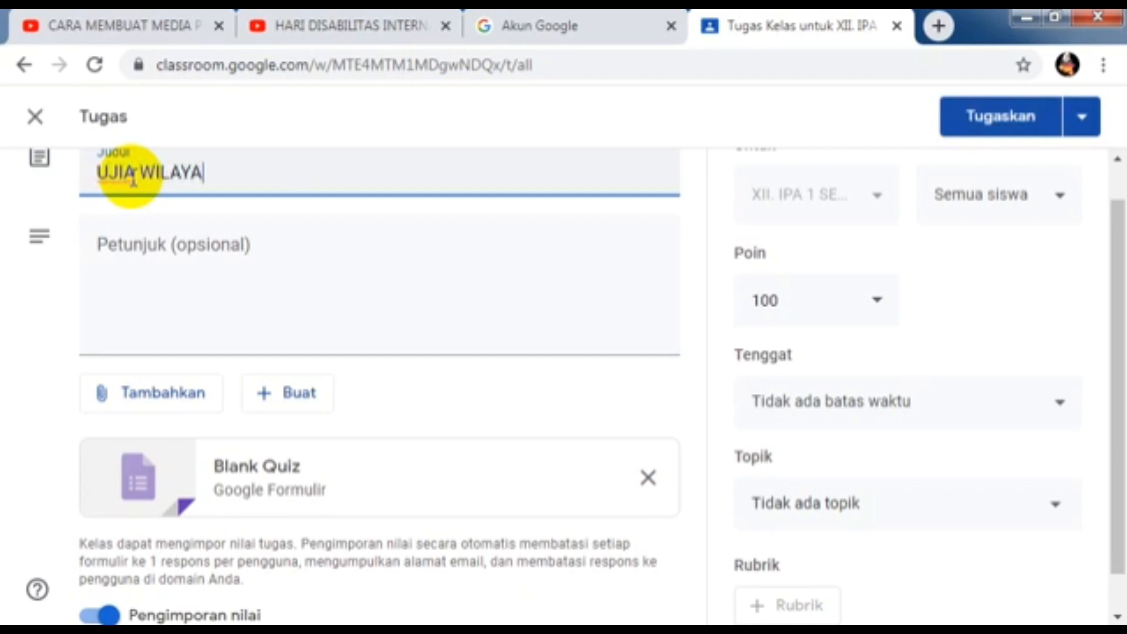
text(H DAN)
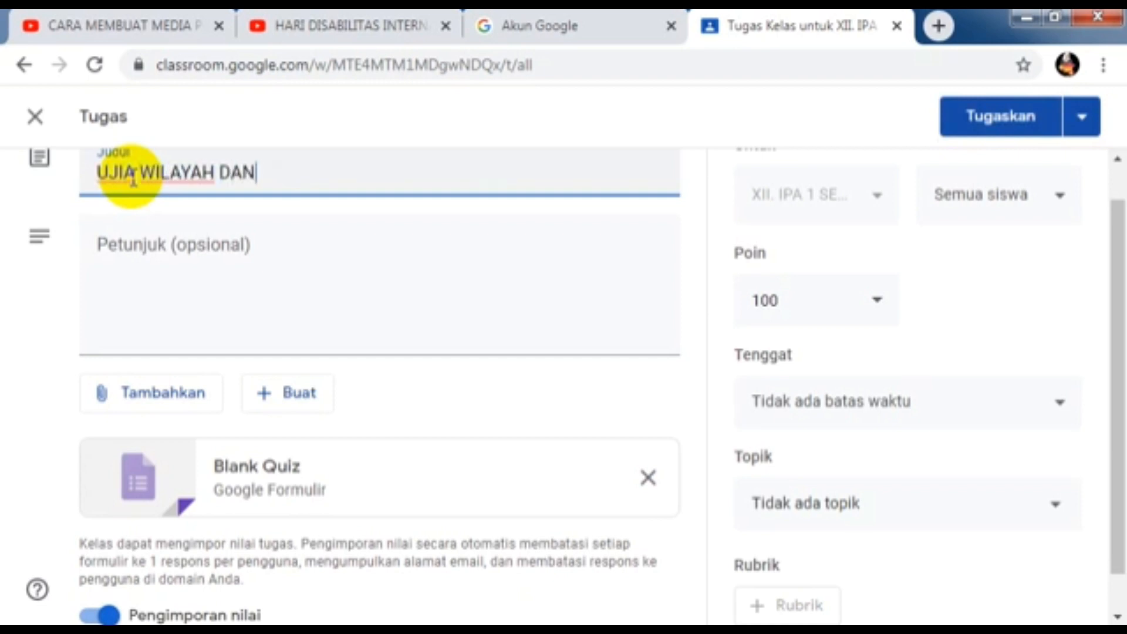
text( TATA RUANG)
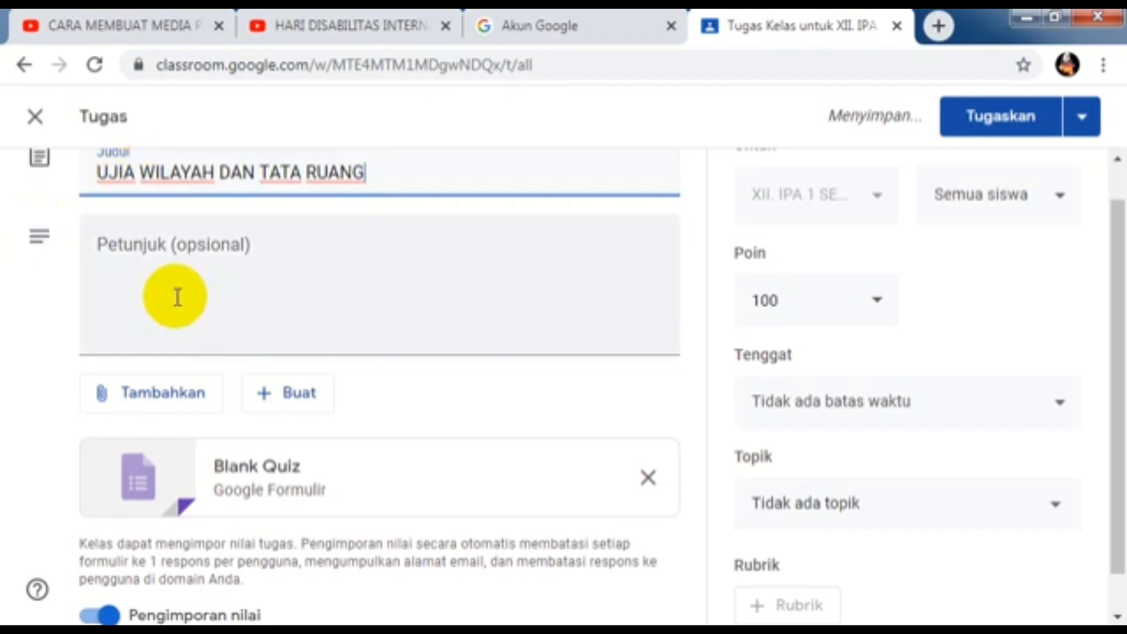
Step: Write the assignment instructions "Bacalah soal dengan baik dan kerjakan dengan teliti"
click(129, 245)
text(B)
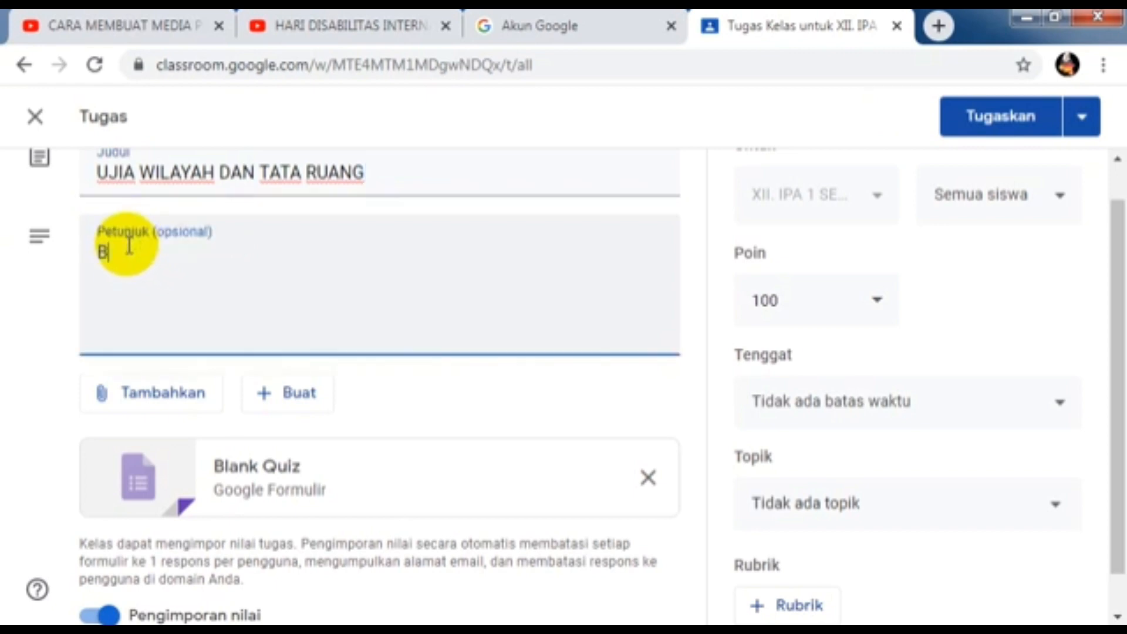
text(acalah soal)
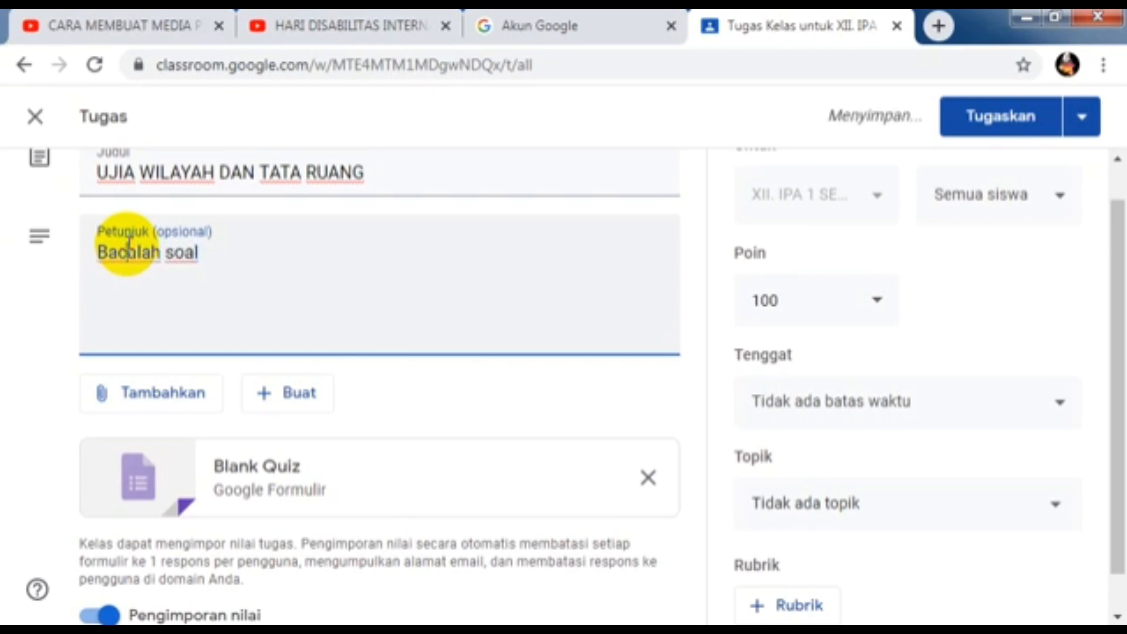
click(128, 249)
text(dengan ba)
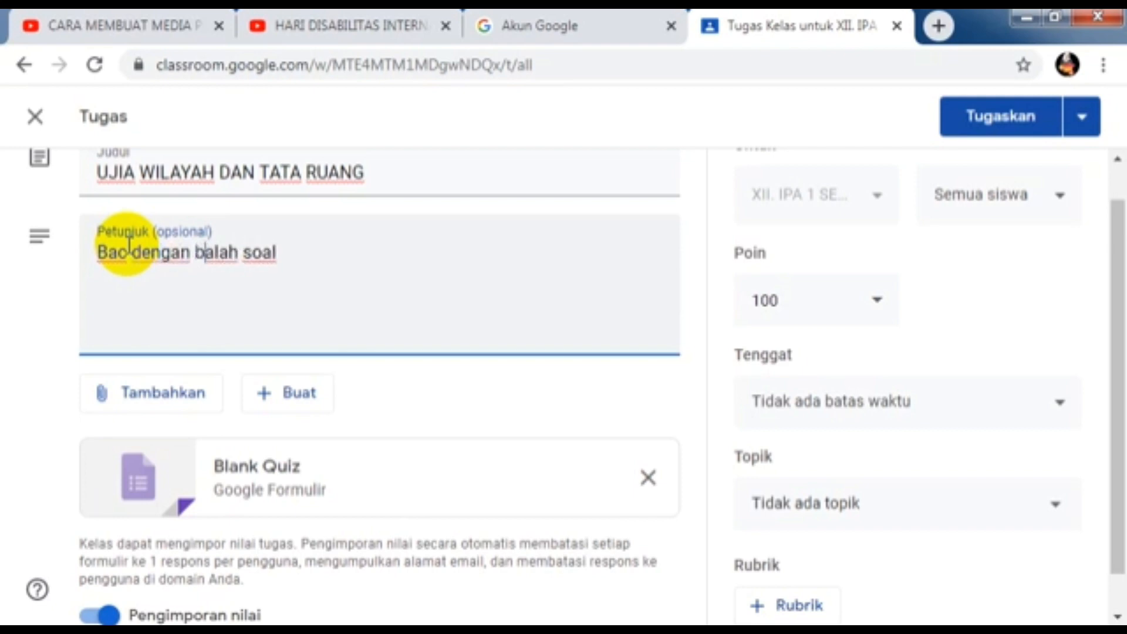
text(ik dan k)
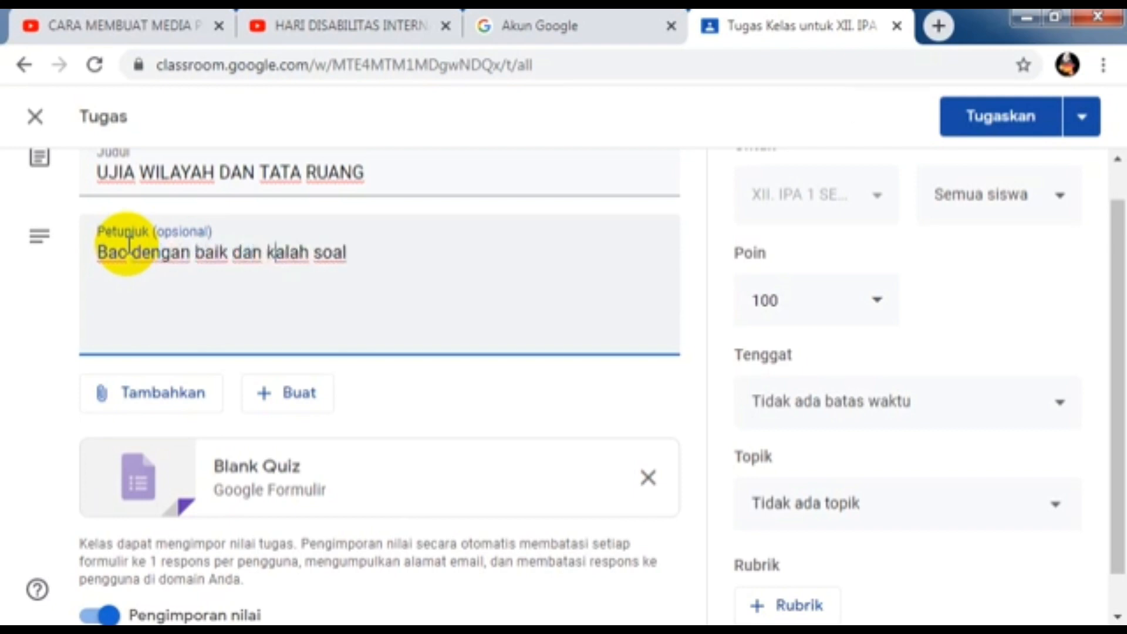
text(erjakan)
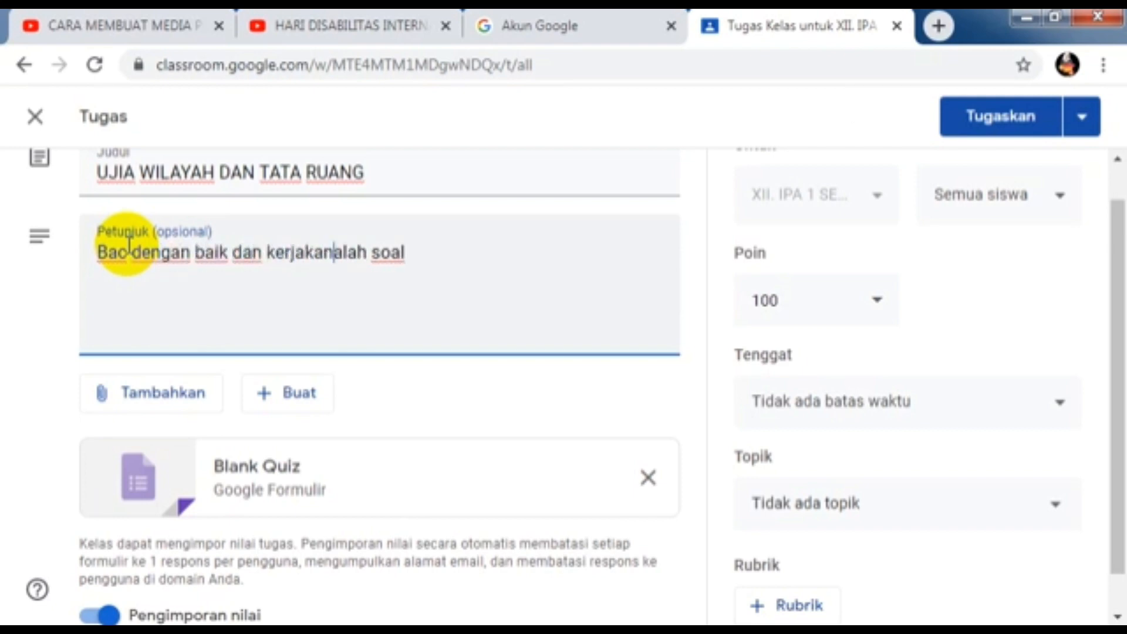
text( dengan)
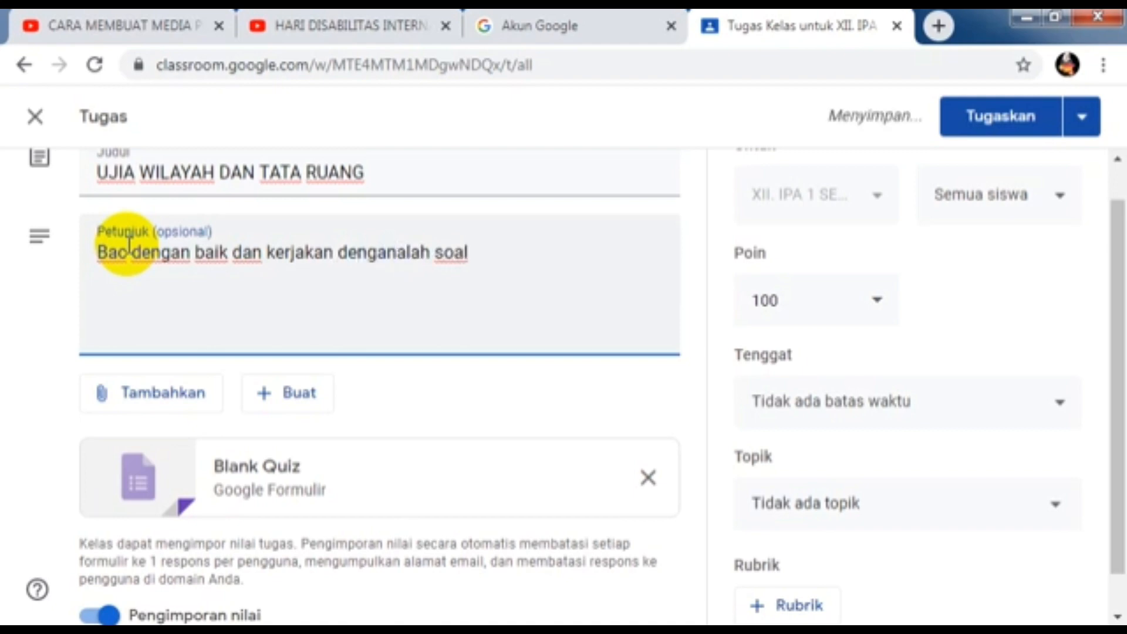
text( teliti)
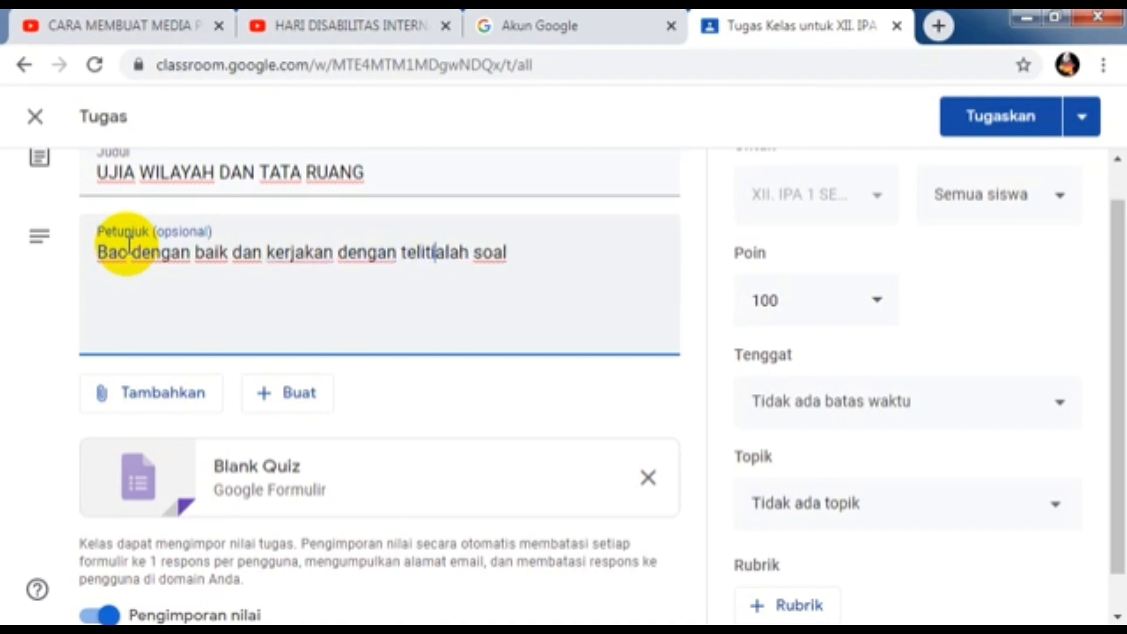
click(128, 246)
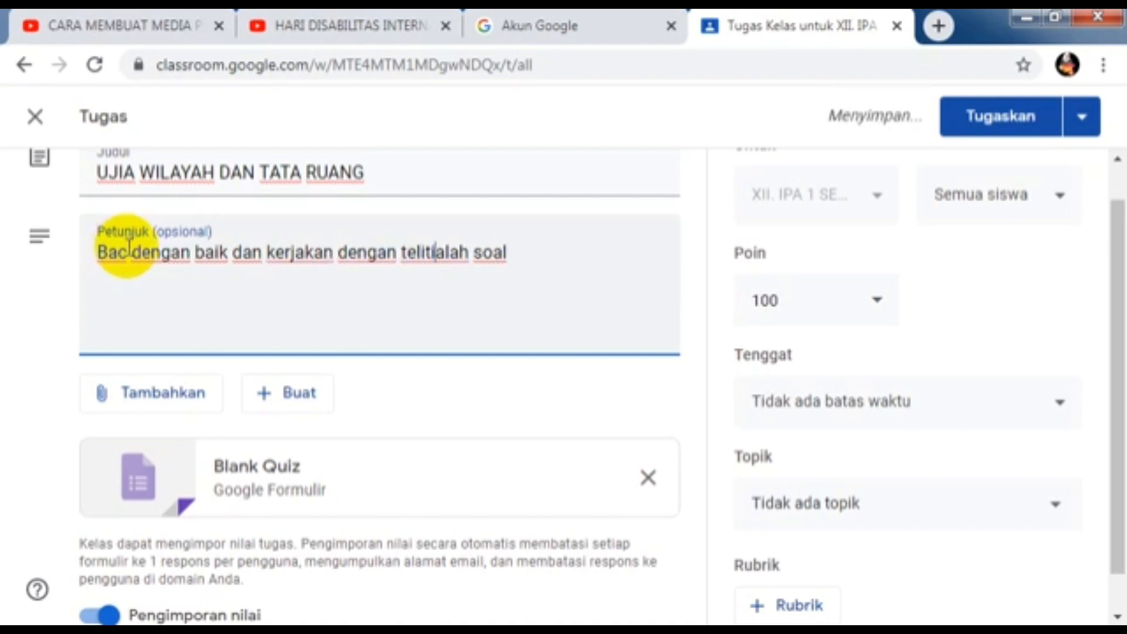
text(alah soa)
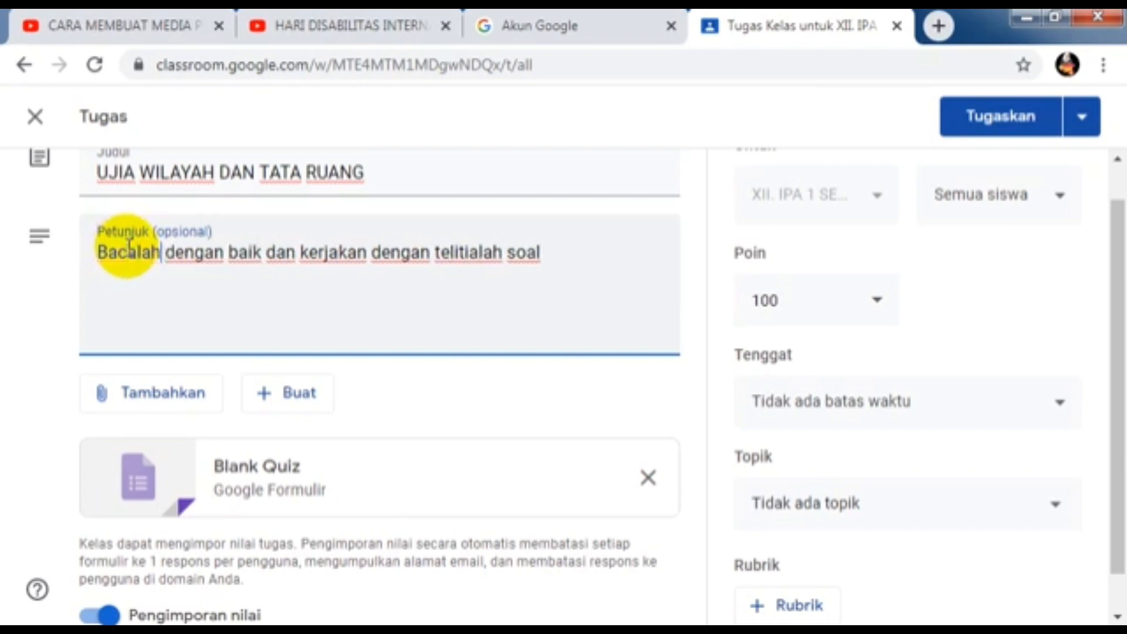
text(l)
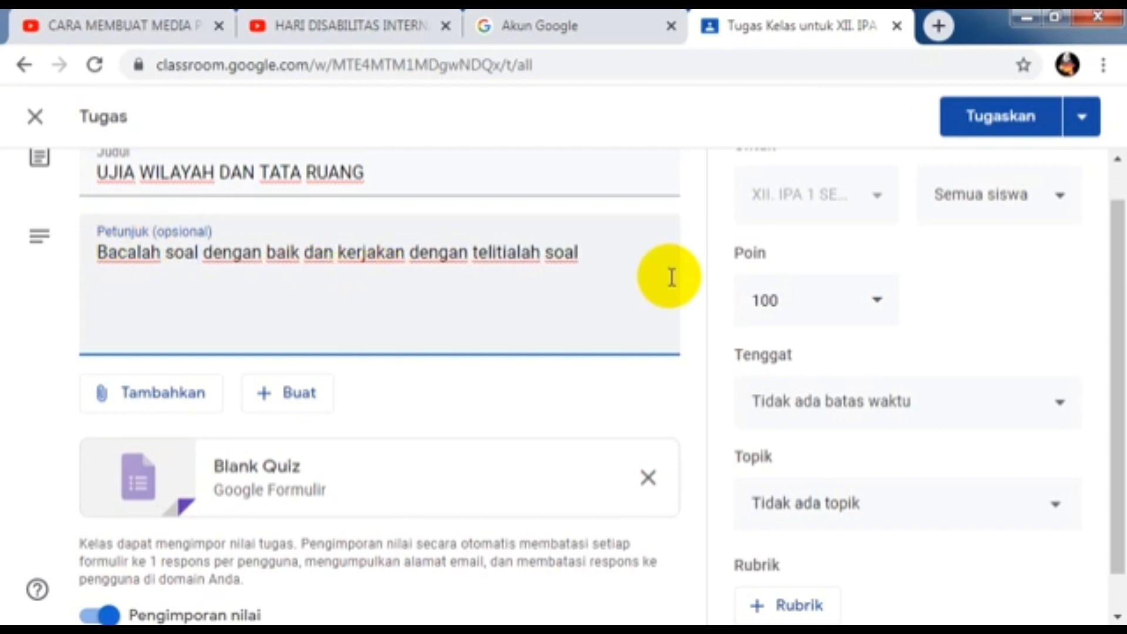
key(BackSpace)
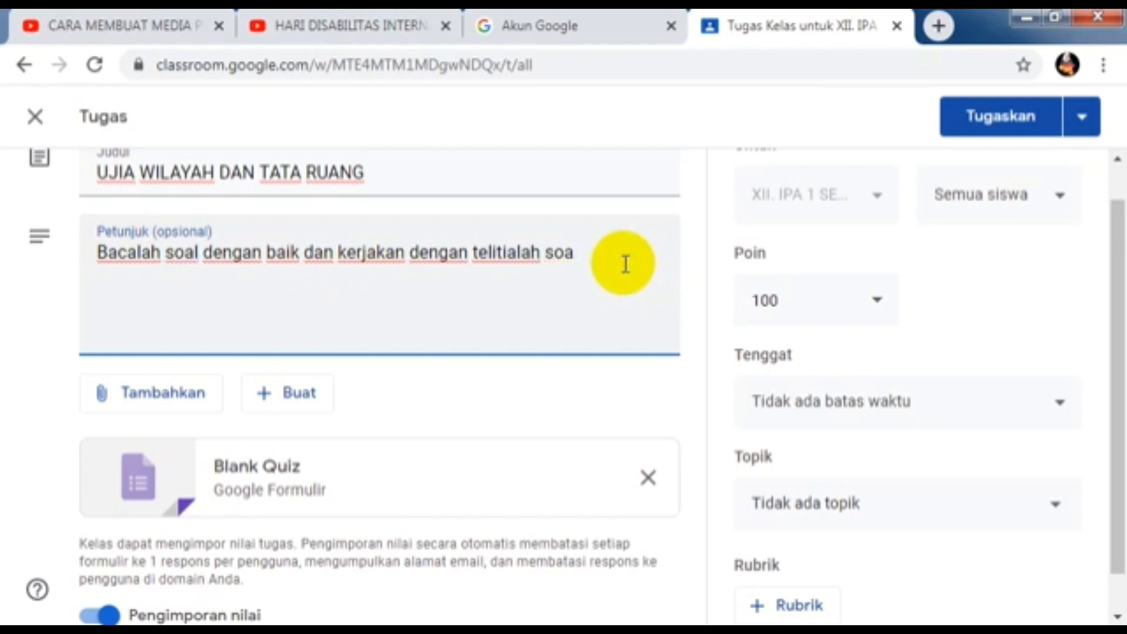
key(BackSpace)
key(BackSpace)
key(BackSpace)
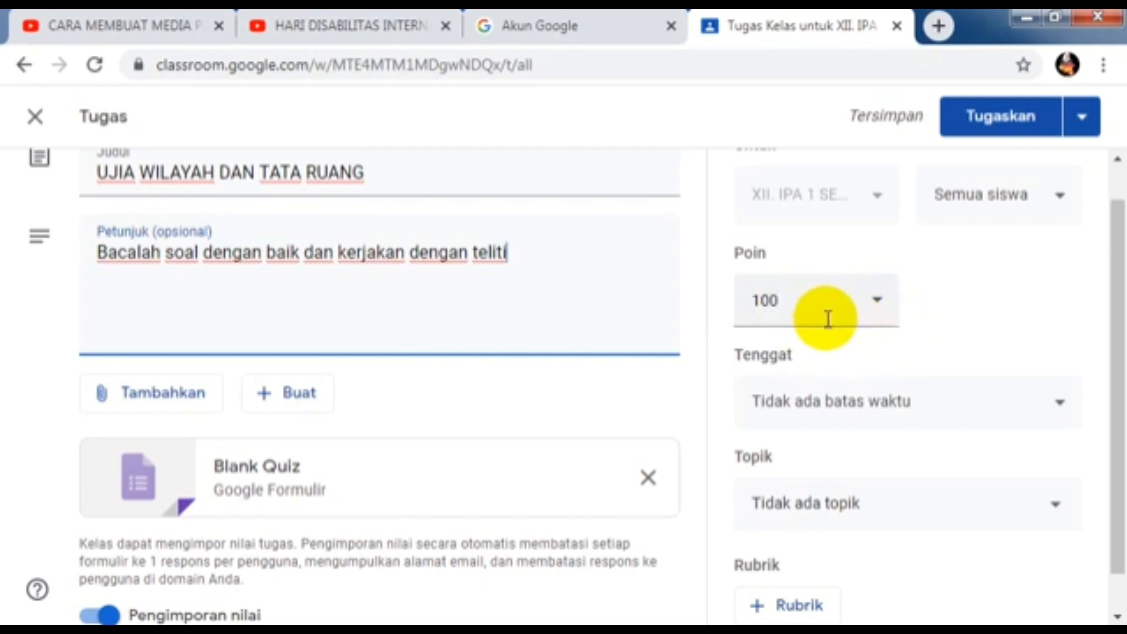
Step: Set the assignment's due date to 30 Jul 2020 without a time
click(874, 318)
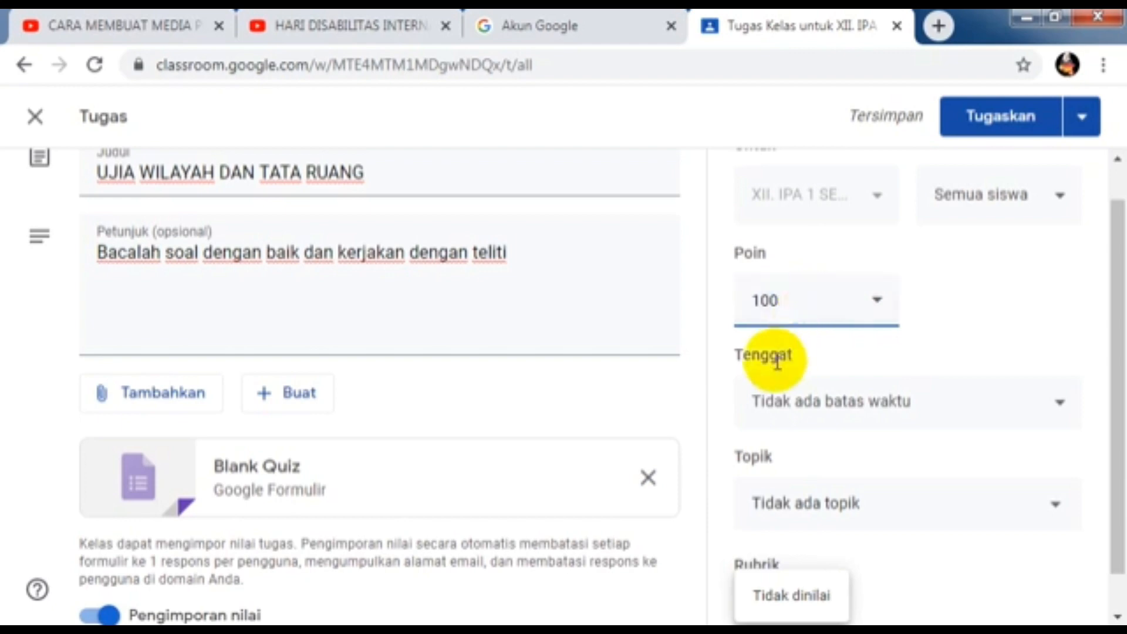
click(941, 405)
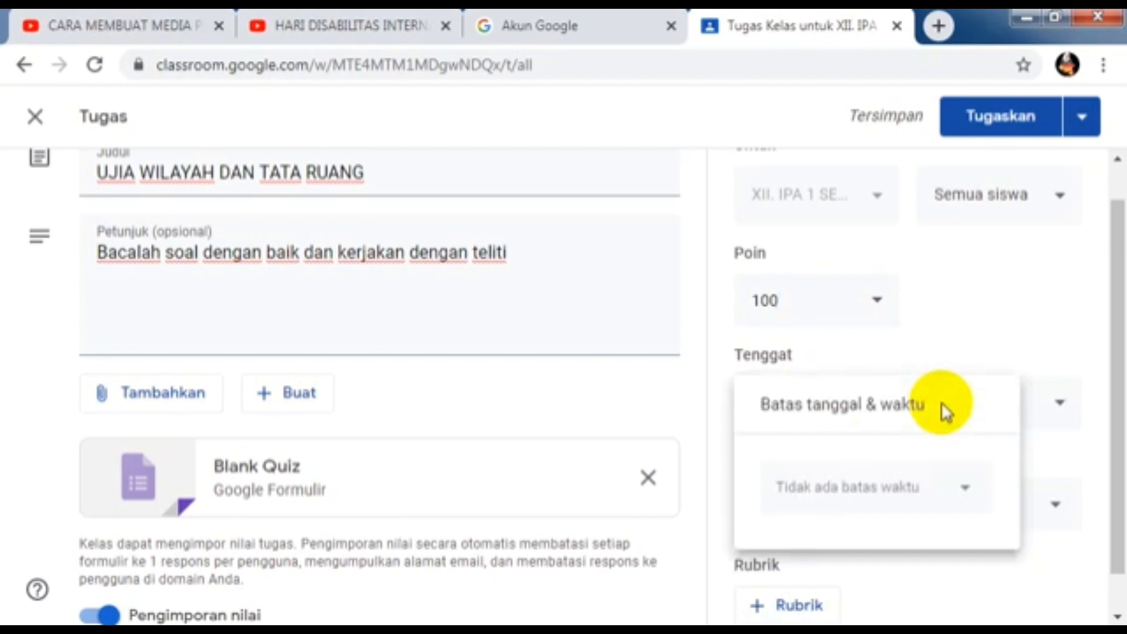
click(944, 499)
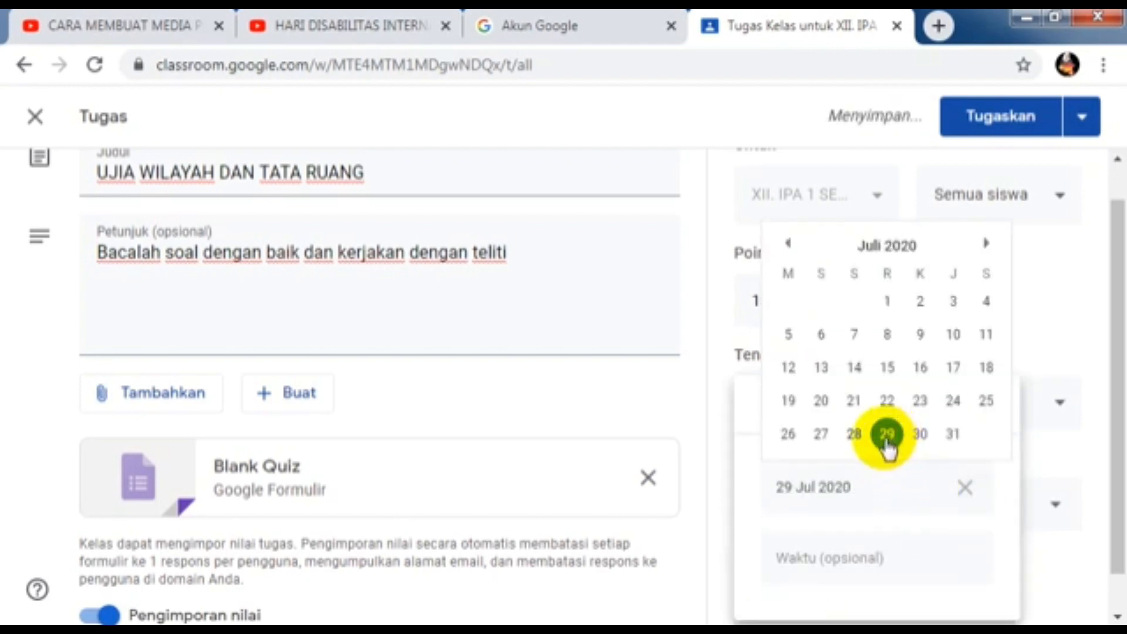
click(918, 435)
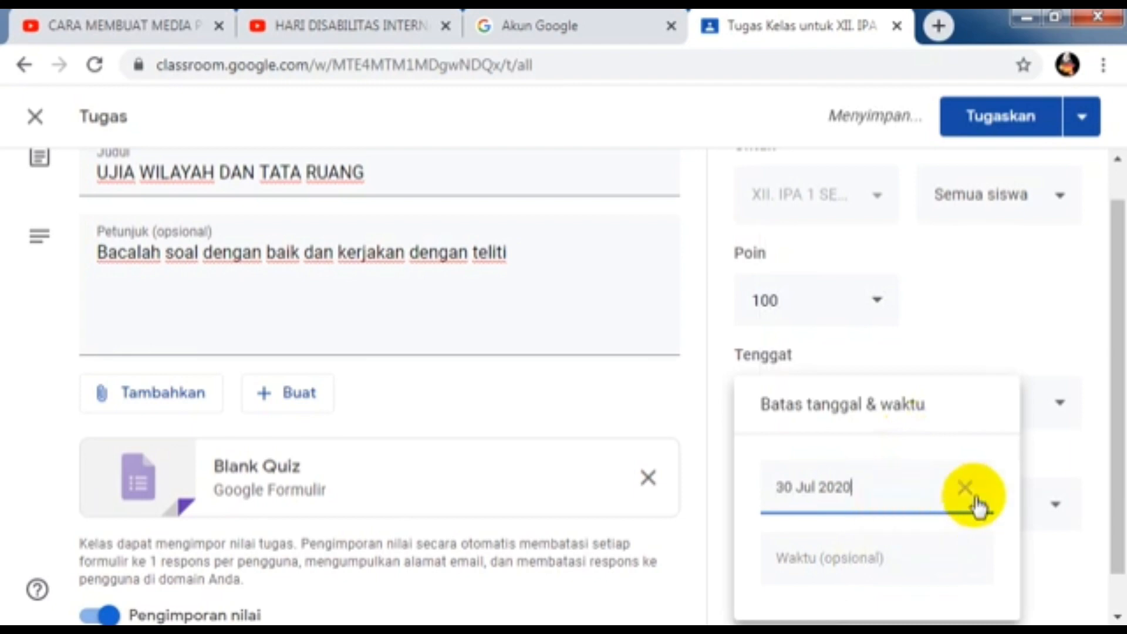
click(1043, 429)
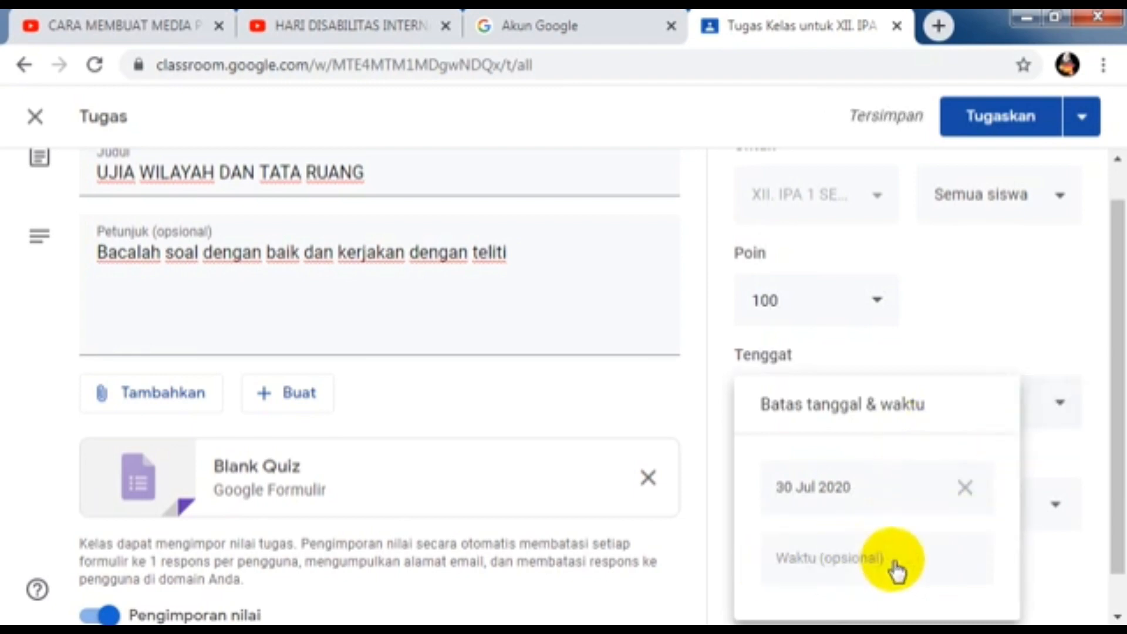
click(1116, 614)
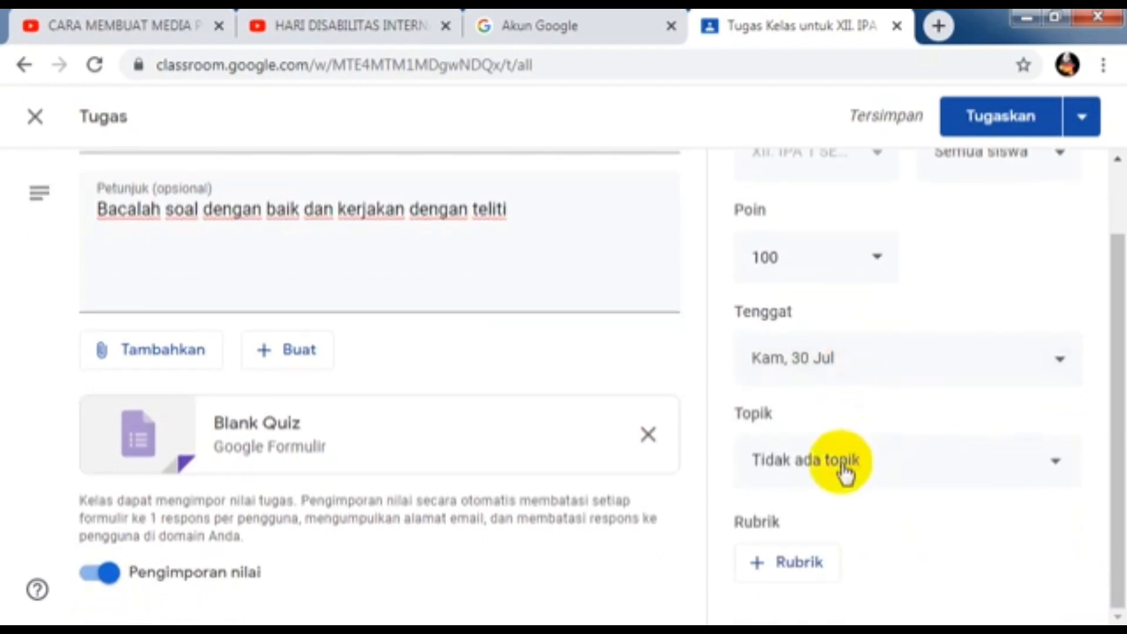
Step: Assign the topic Ujian to the quiz assignment
scroll(840, 469, up, 1)
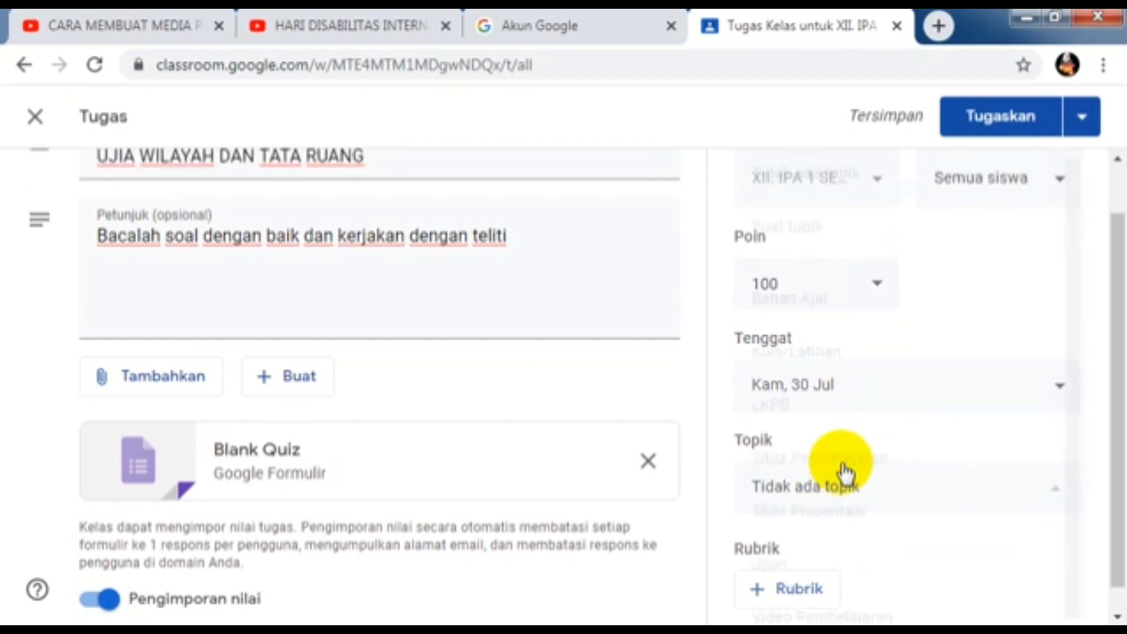
click(843, 472)
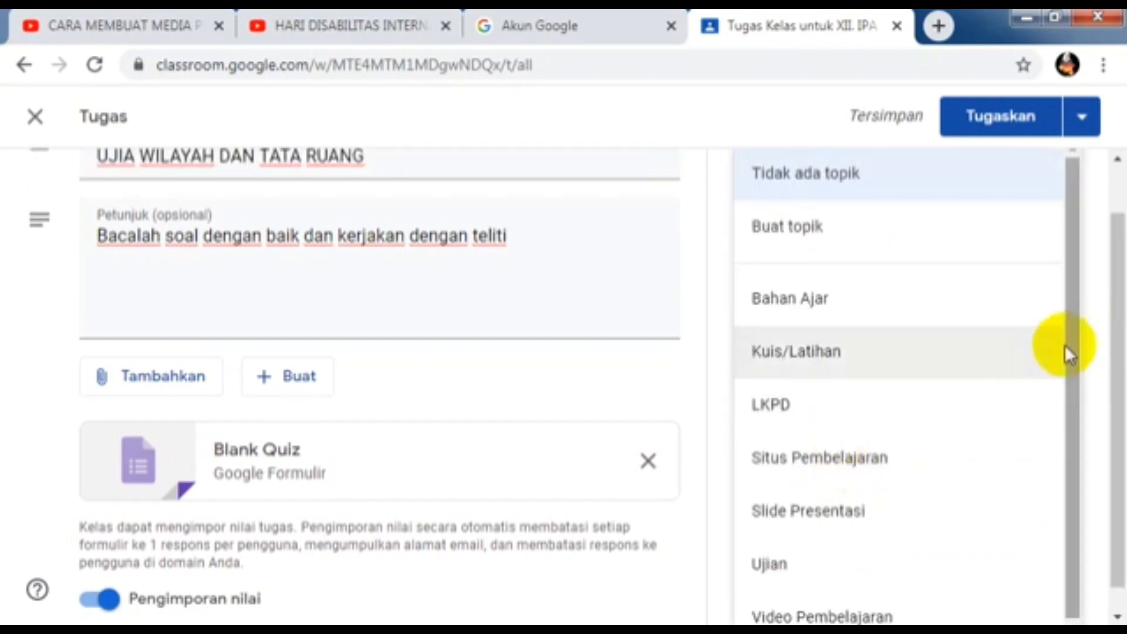
click(1117, 349)
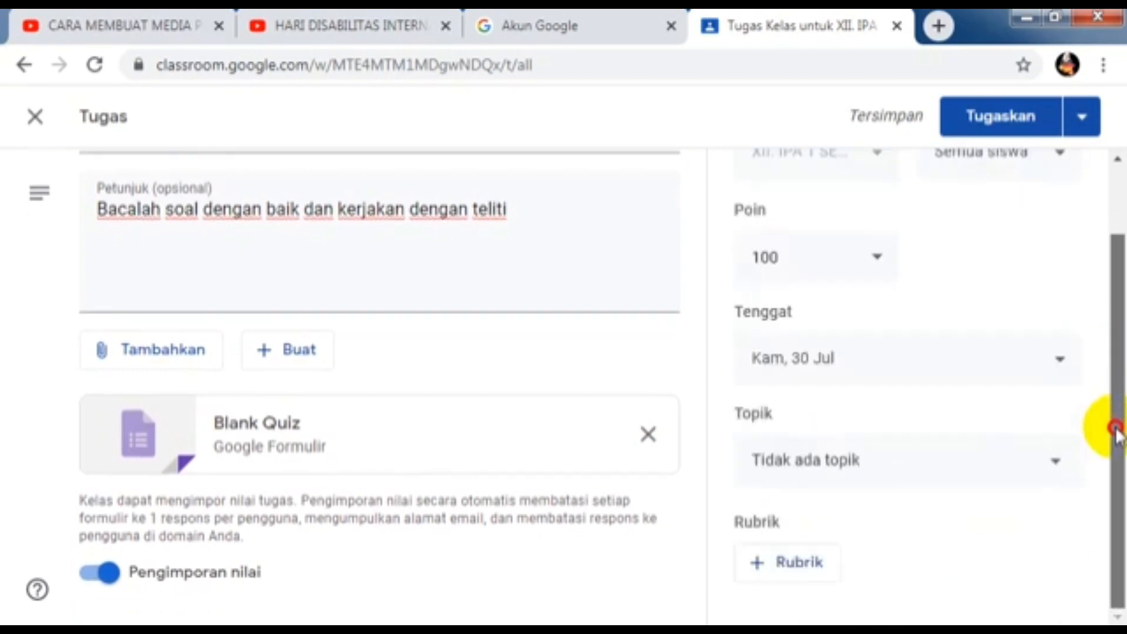
click(985, 473)
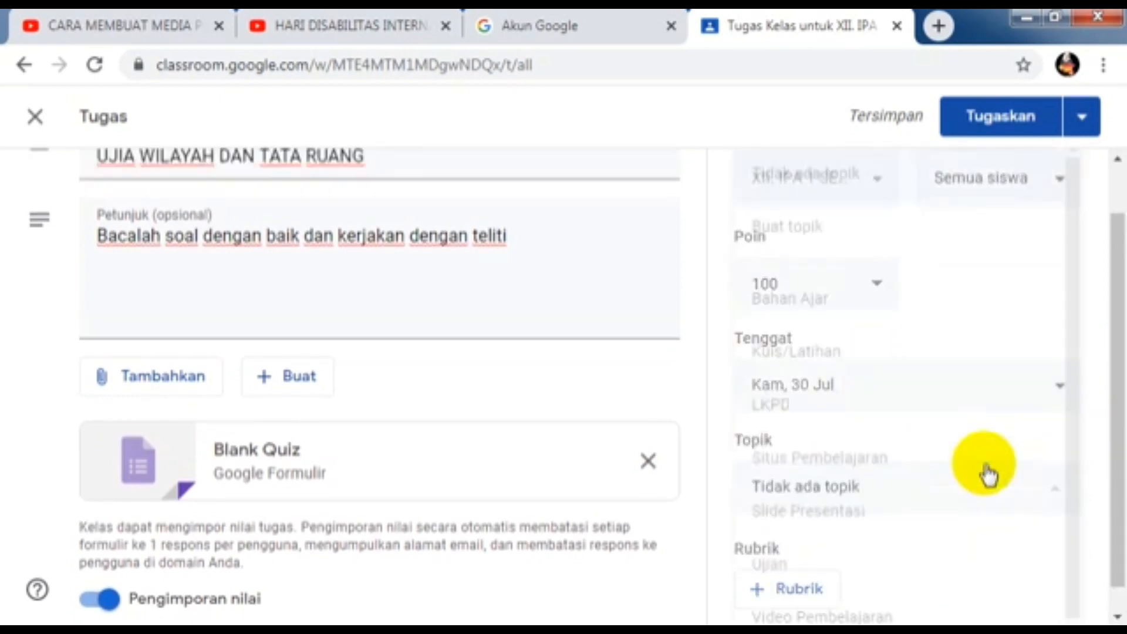
click(903, 566)
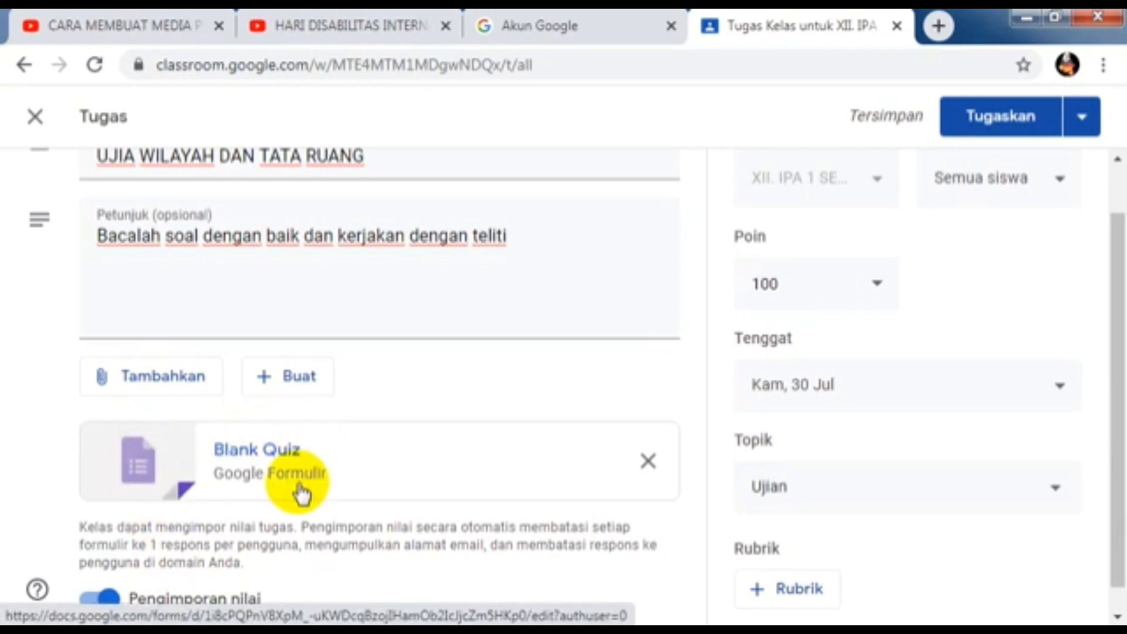
Step: Open the attached Blank Quiz form, declining the guided tour, and bring up the form's settings
click(141, 478)
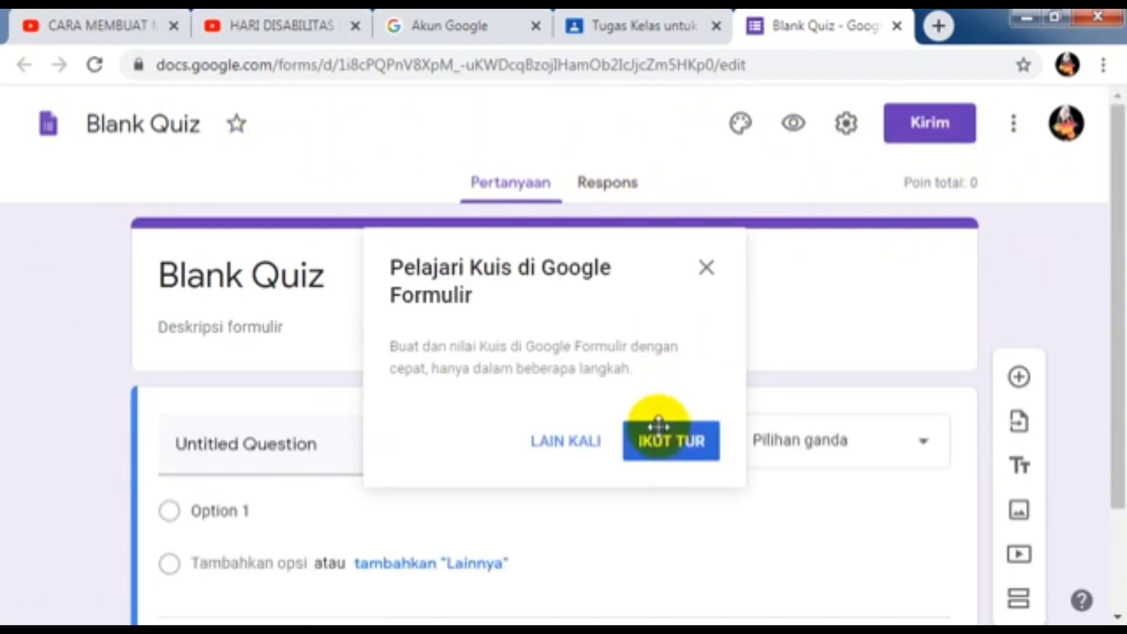
click(583, 465)
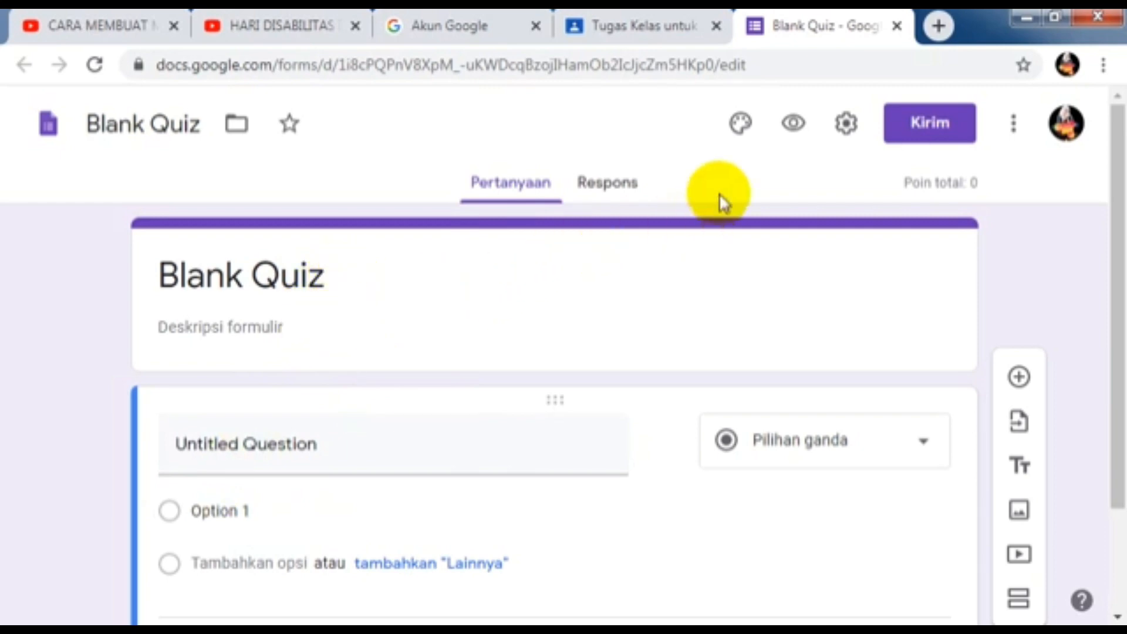
click(847, 125)
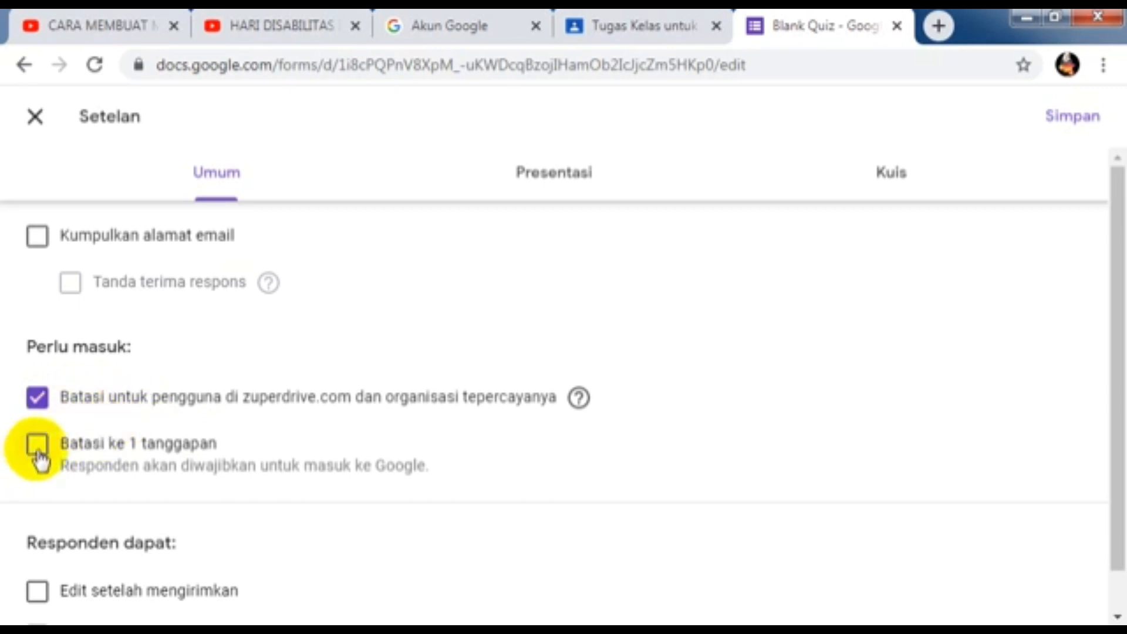
Step: Limit the quiz to one response without restricting it to zuperdrive.com users, and shuffle the question order
click(37, 448)
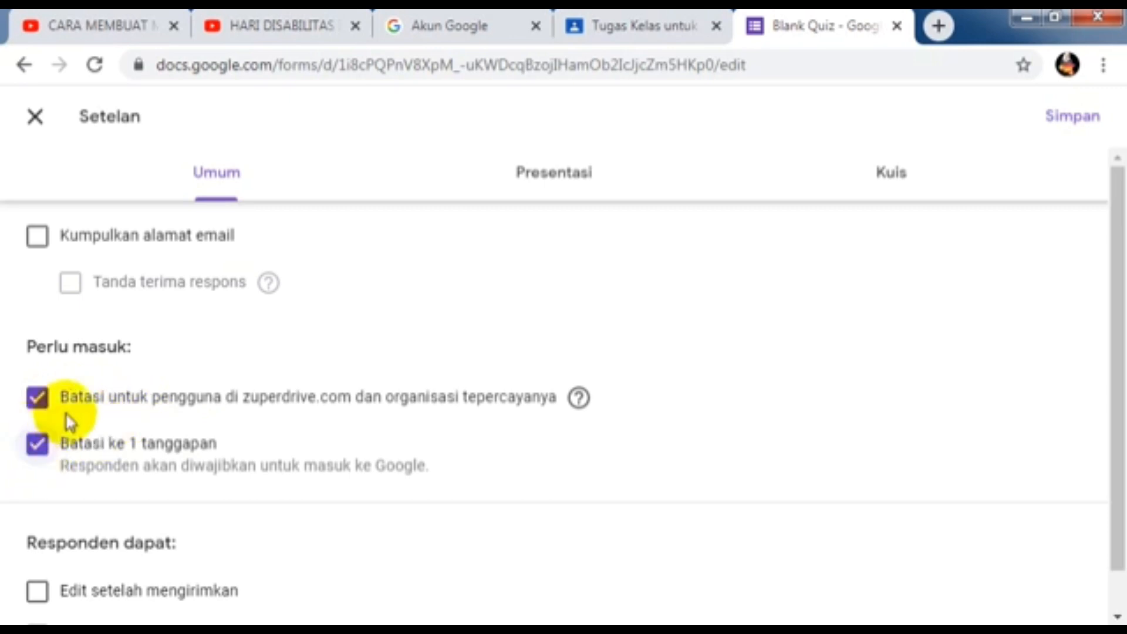
click(35, 399)
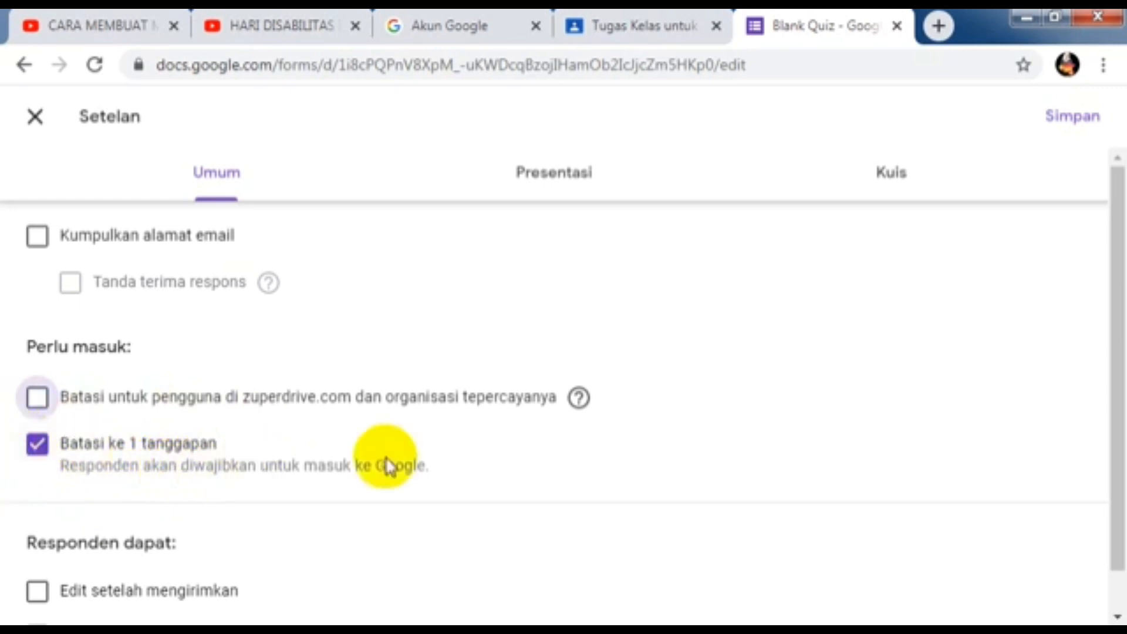
click(552, 194)
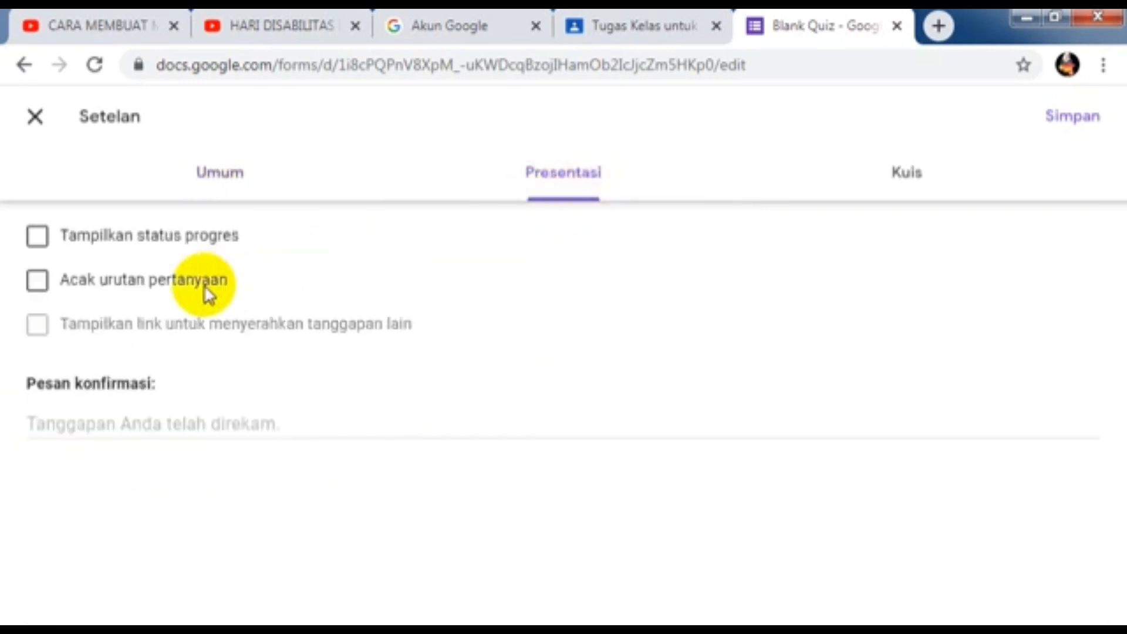
click(36, 282)
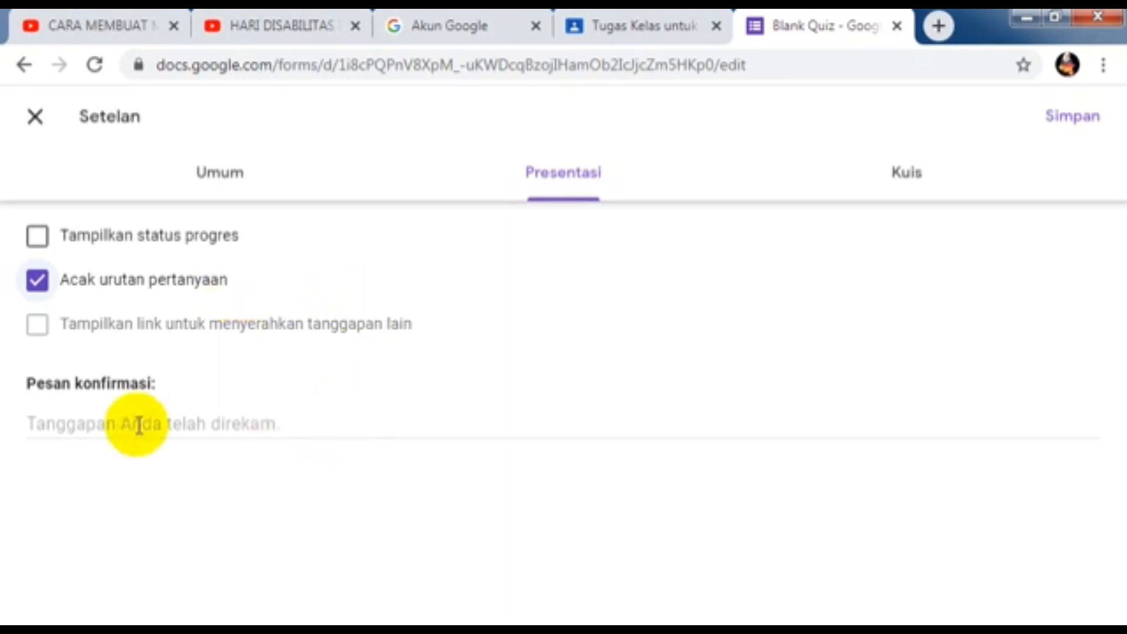
Step: Set the confirmation message to "Terima Kasih, Ujian sudah terkirim" and save the form settings
click(82, 421)
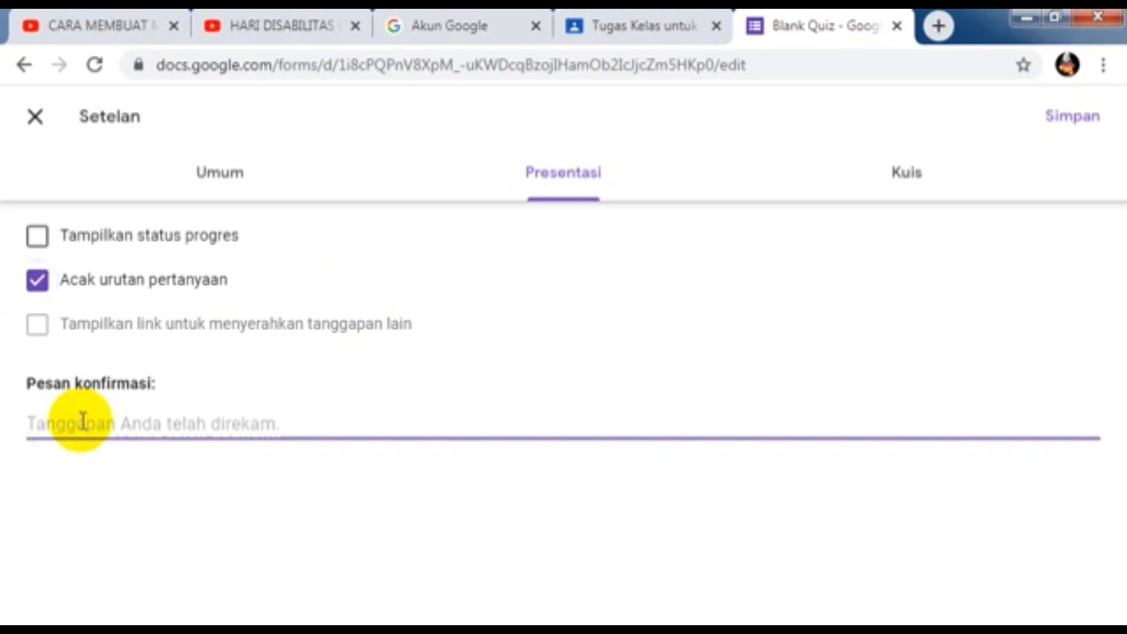
text(T)
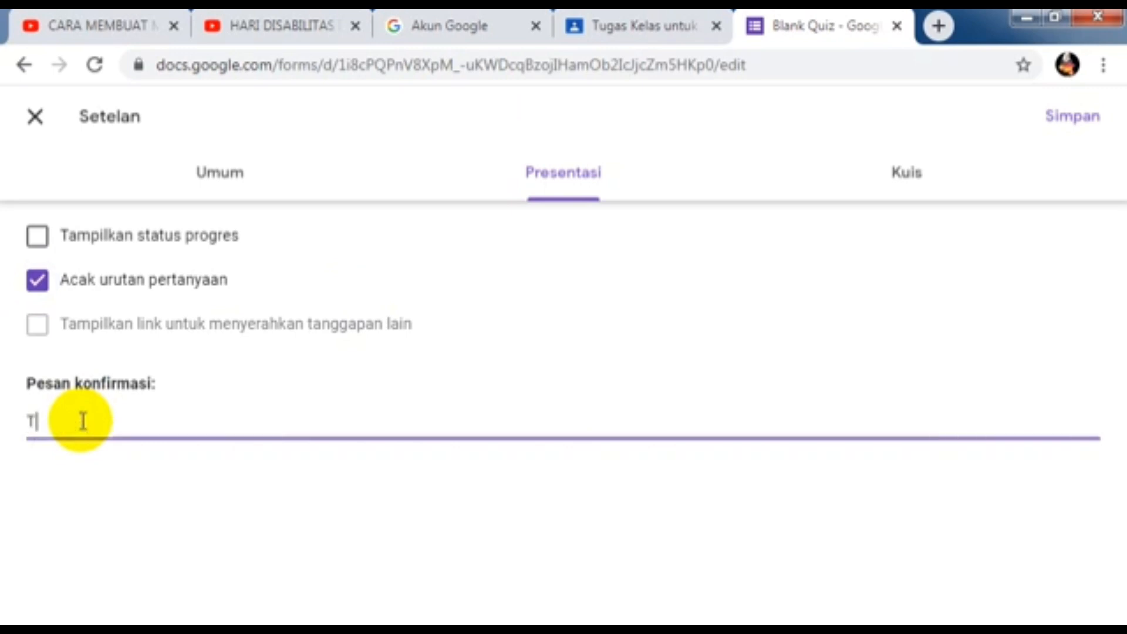
text(erima KASI)
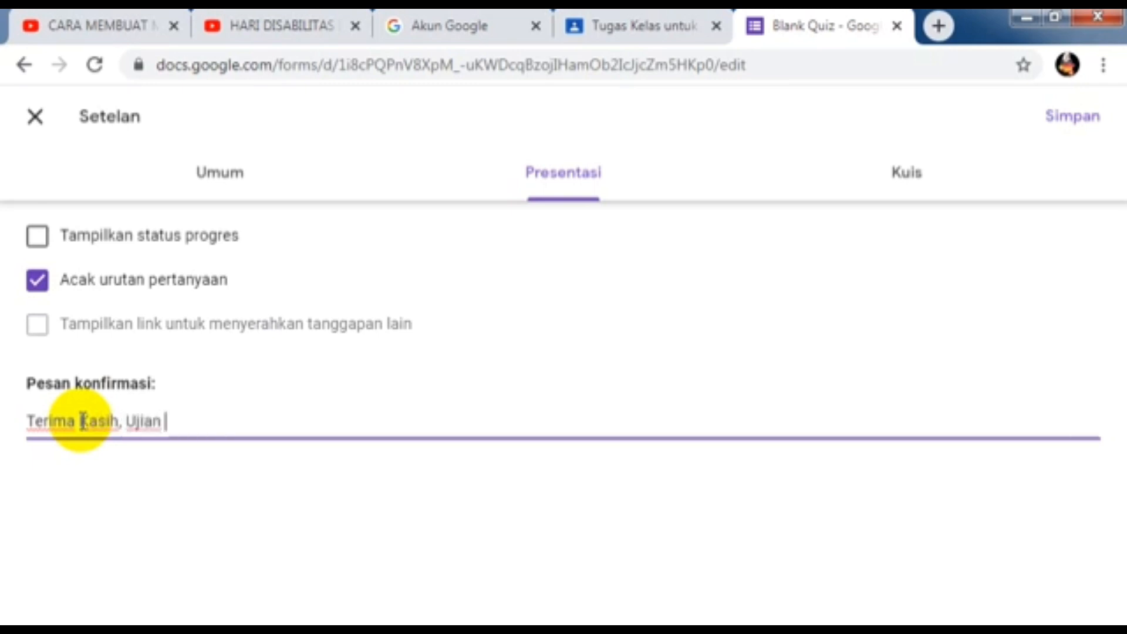
text(sudah t)
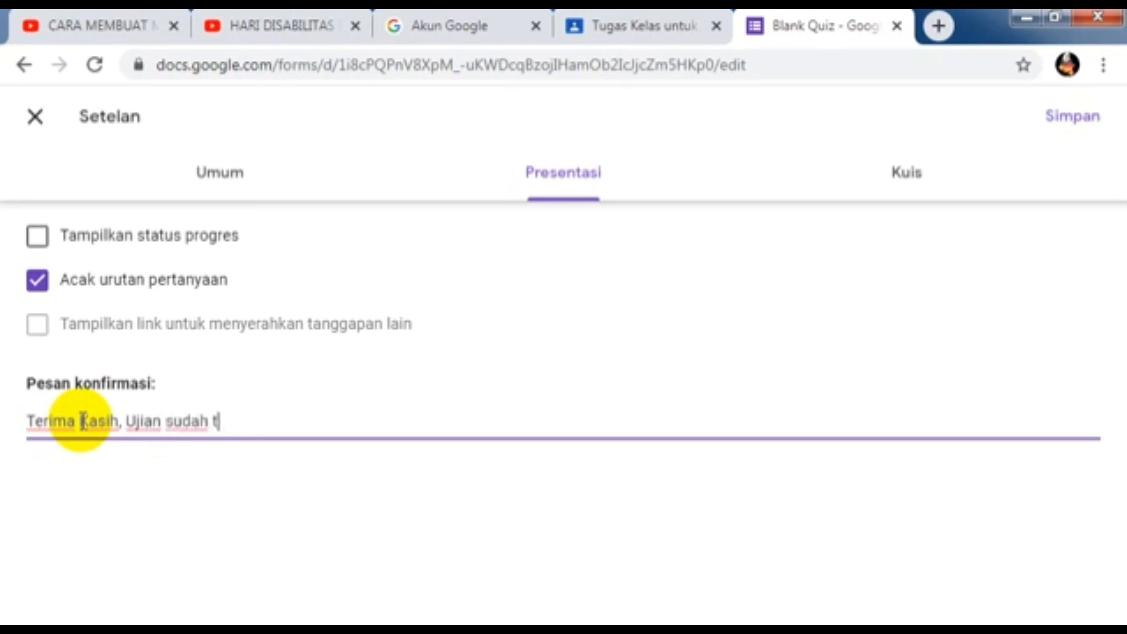
text(erkirim)
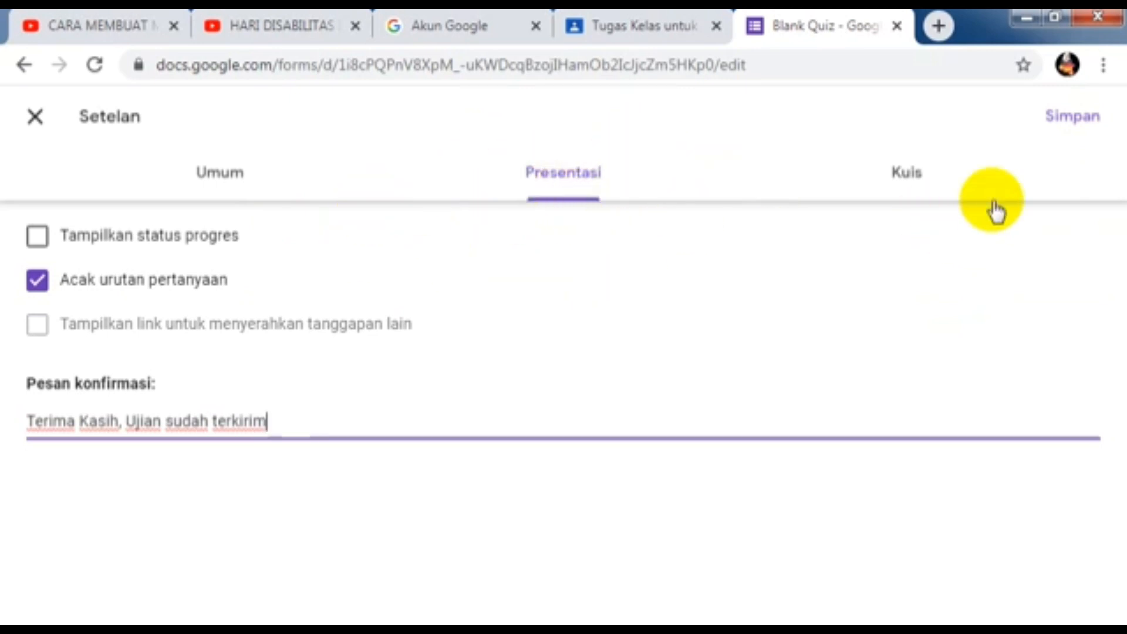
click(1069, 135)
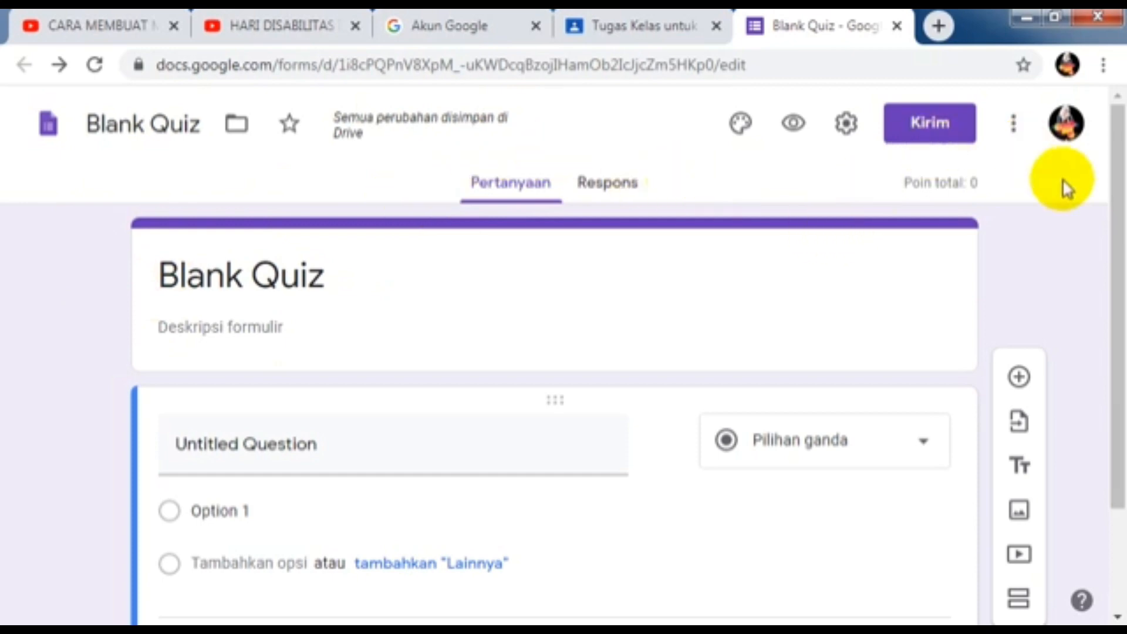
Step: Upload the "banner blog" image as the form header, shifting its crop to include the seated figure
click(741, 143)
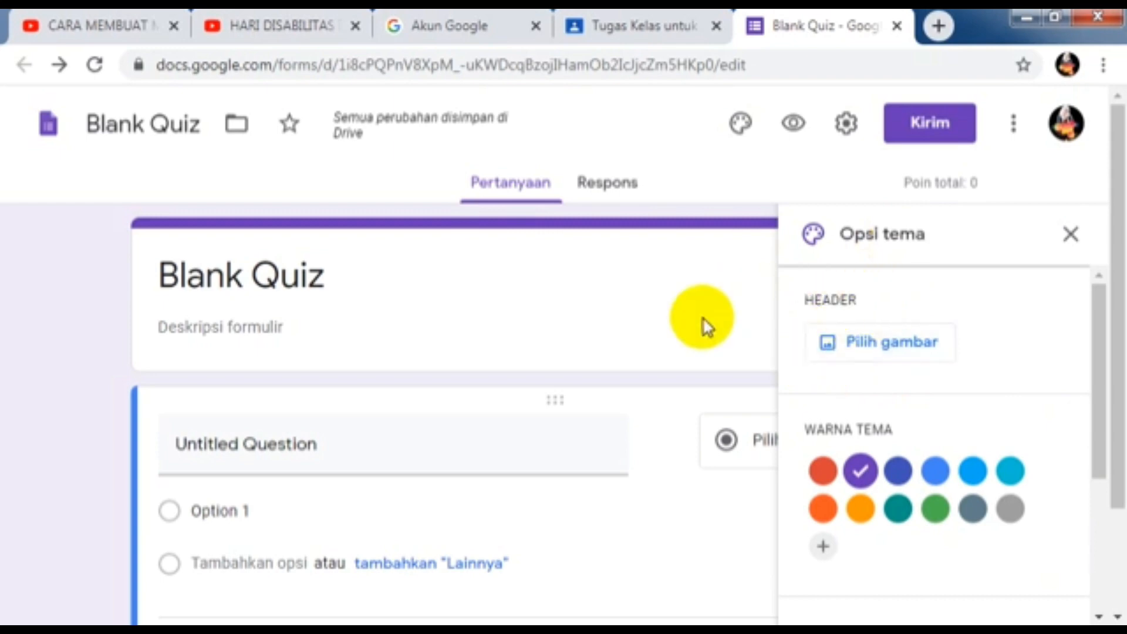
click(857, 352)
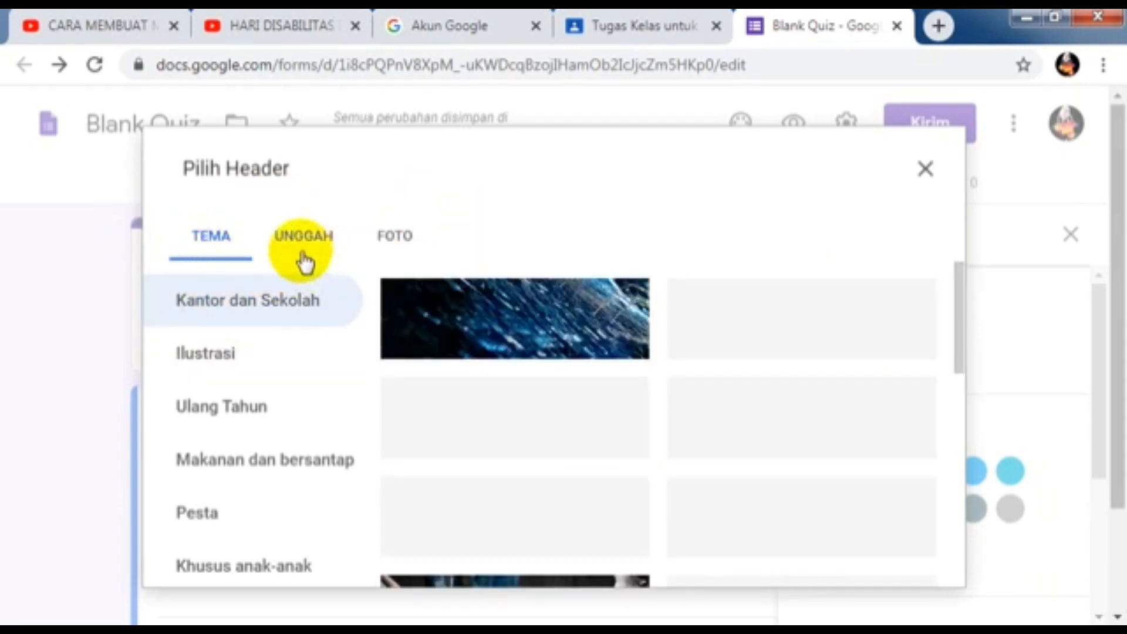
click(394, 256)
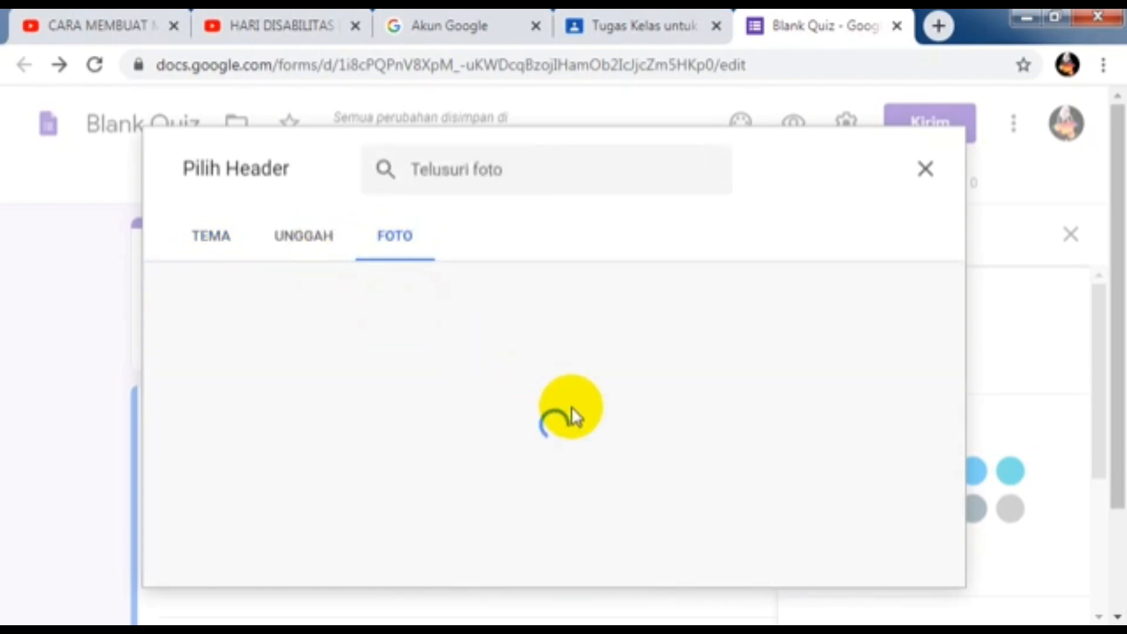
click(299, 244)
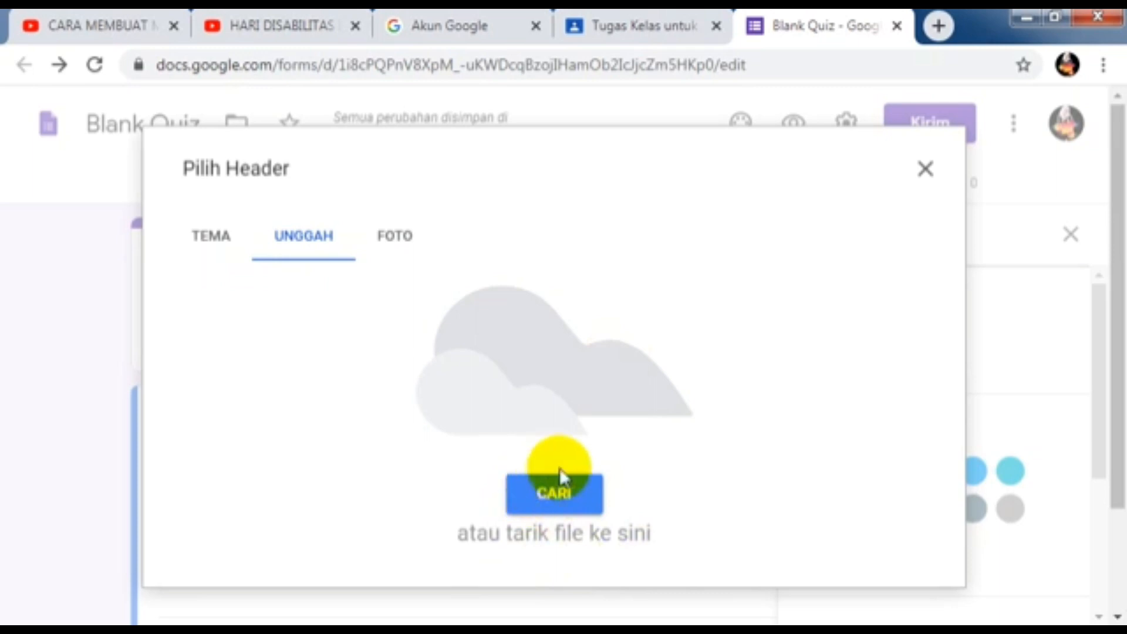
click(544, 496)
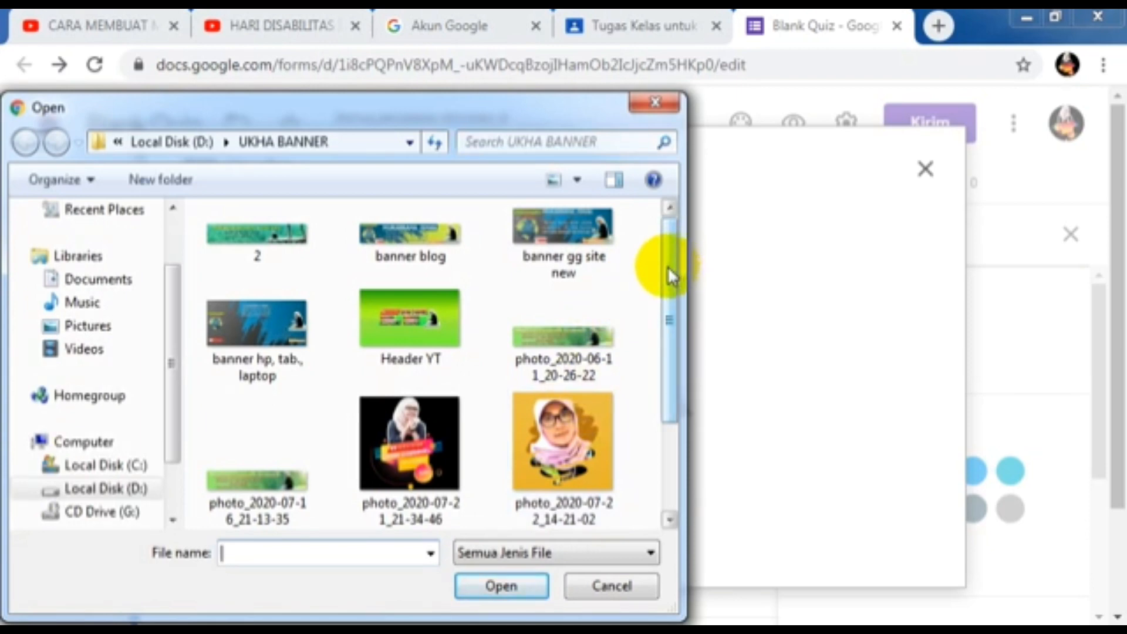
click(431, 239)
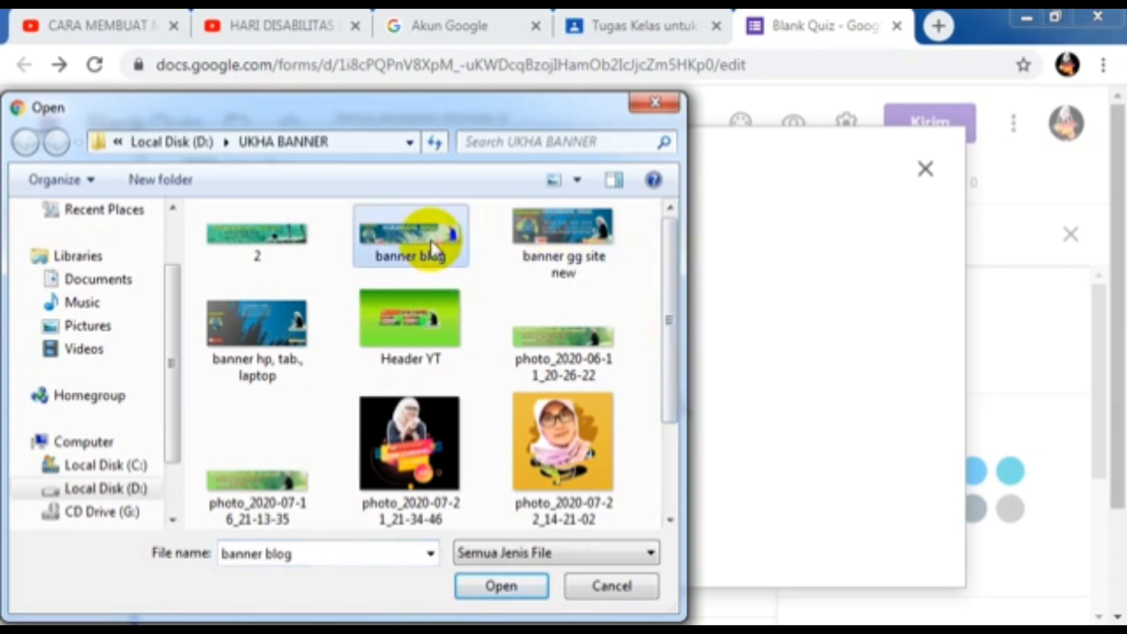
click(478, 594)
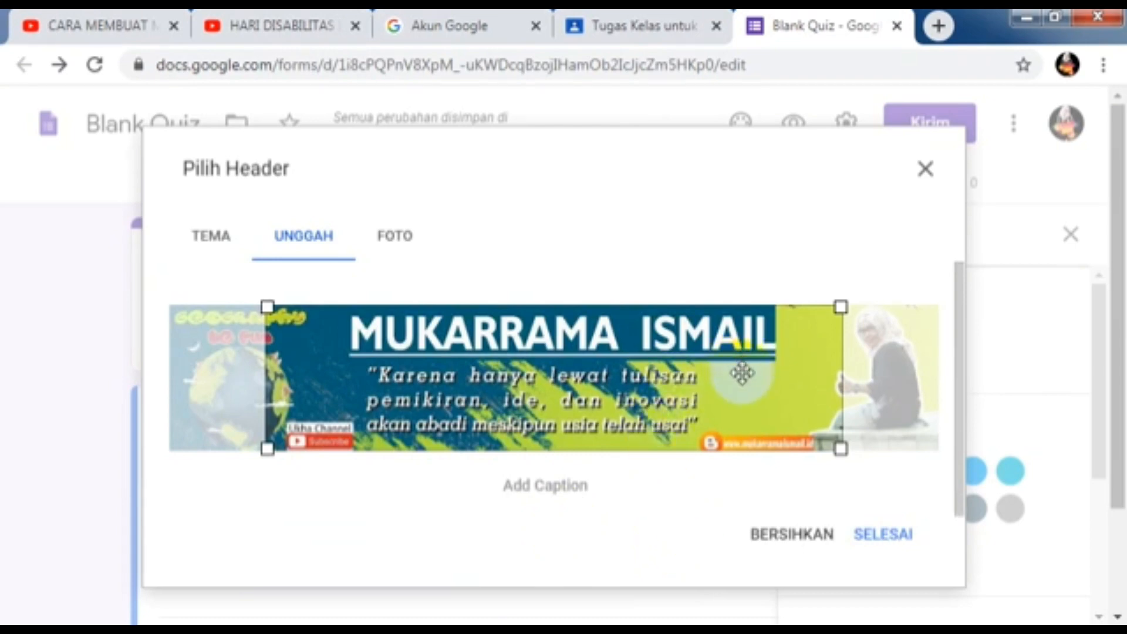
drag(742, 372, 819, 365)
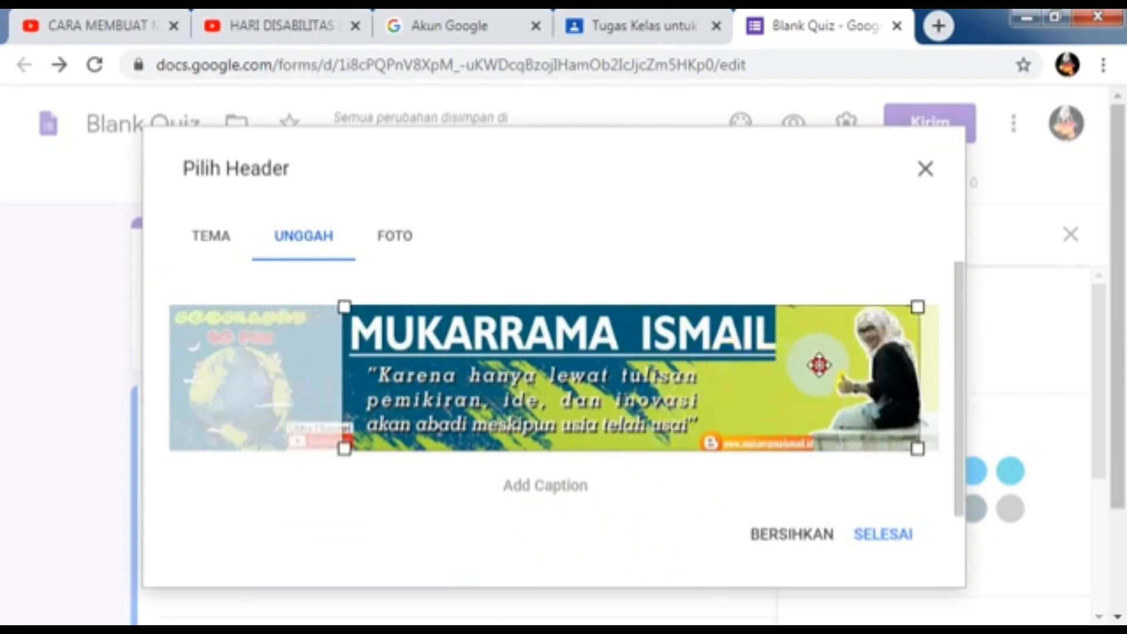
click(872, 539)
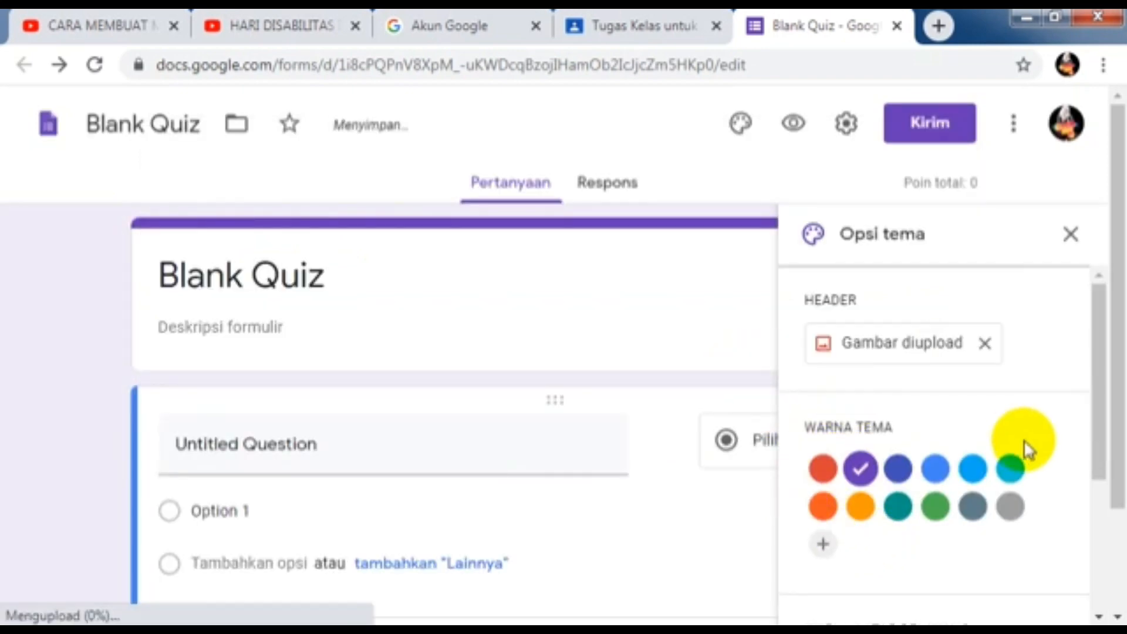
Step: Add the custom yellow #ffe100 as the form's theme colour and close the theme options
drag(1099, 436, 1099, 488)
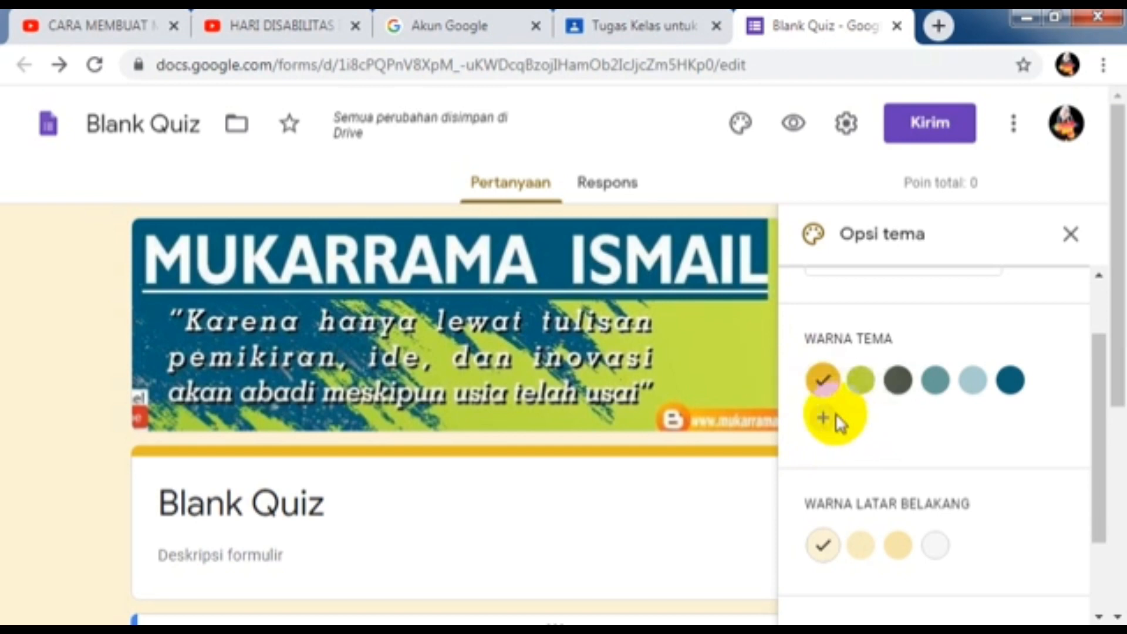
click(823, 426)
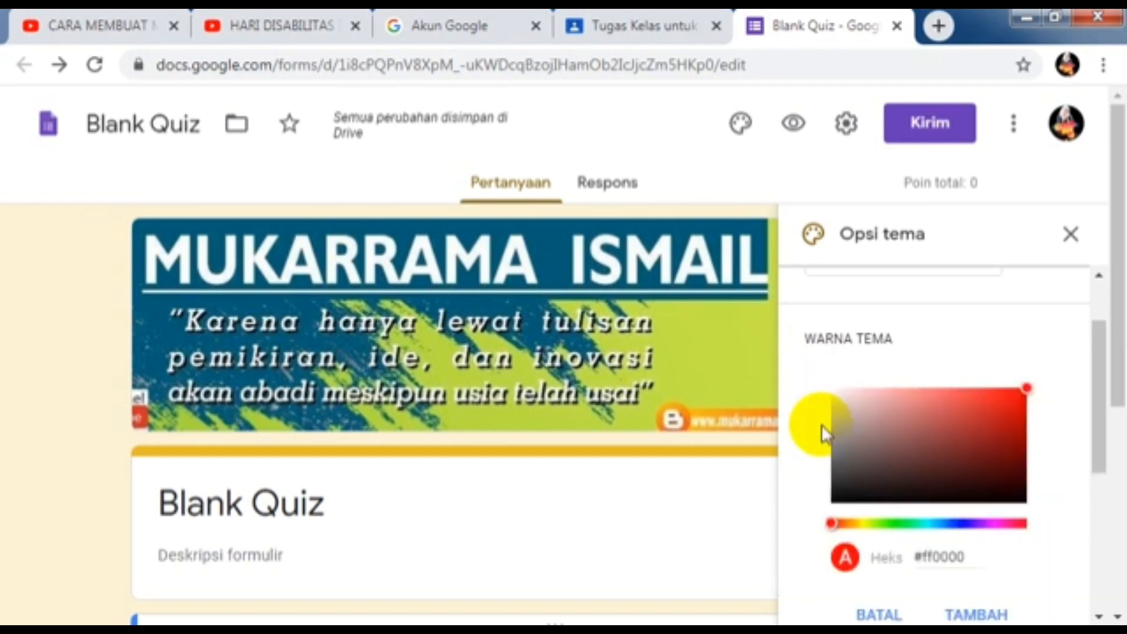
drag(852, 531, 864, 533)
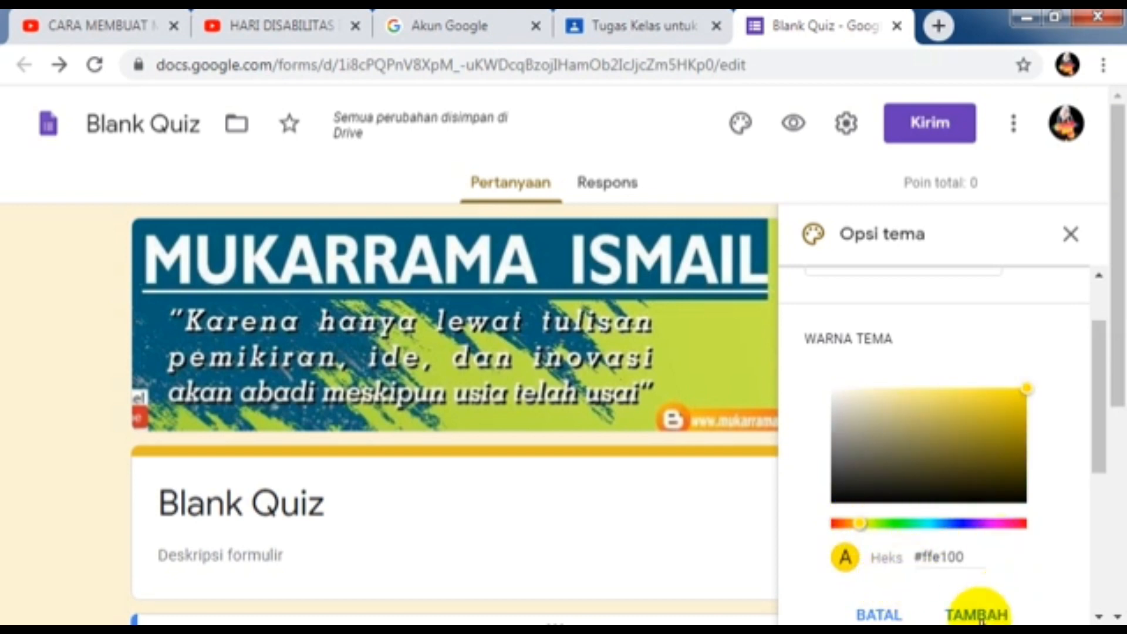
click(1103, 458)
drag(1103, 458, 1099, 496)
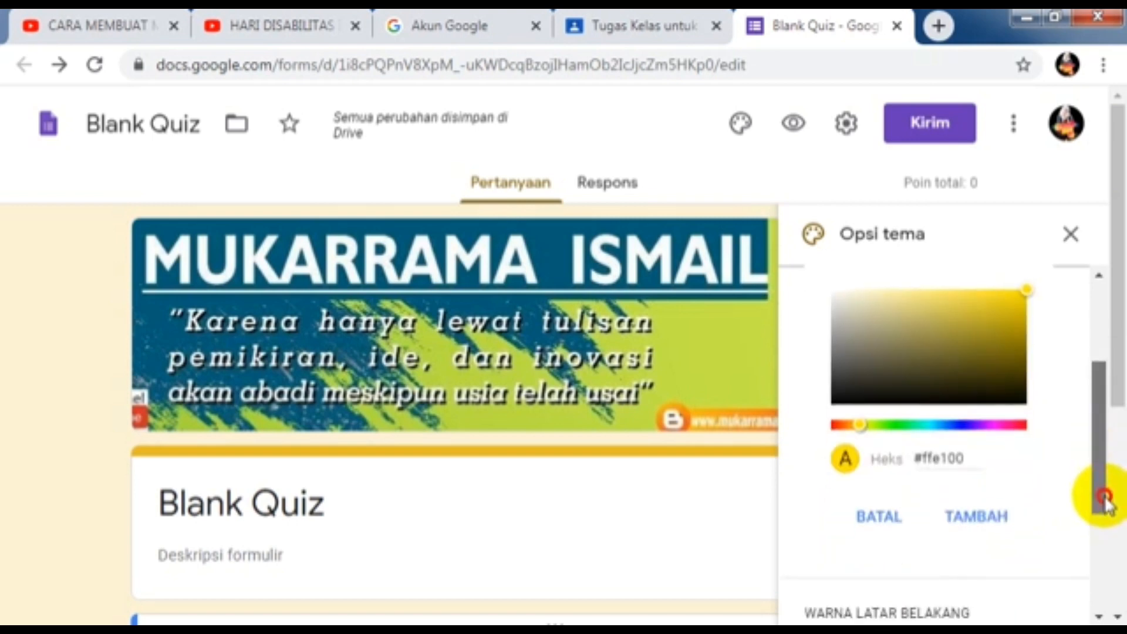
click(973, 512)
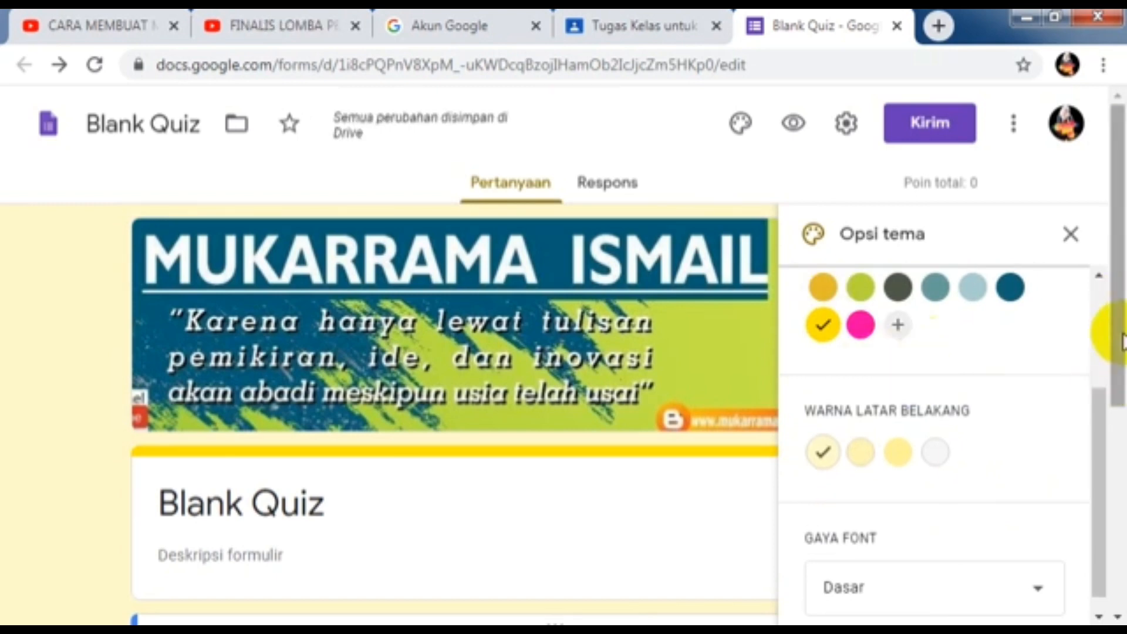
drag(1121, 341, 1099, 534)
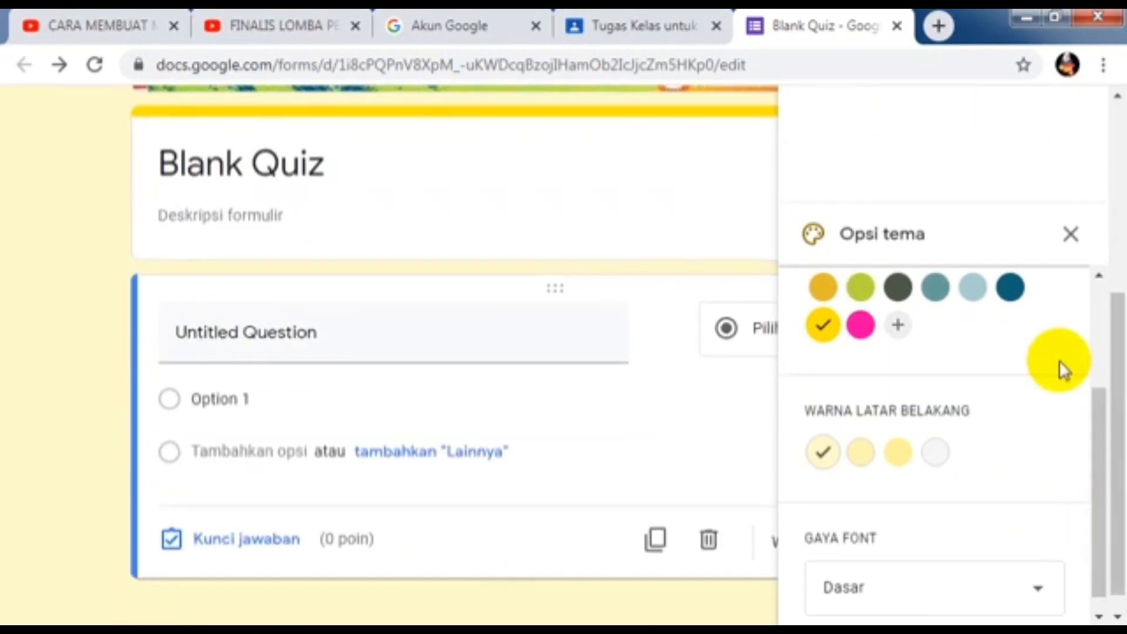
click(1070, 248)
scroll(1070, 247, up, 5)
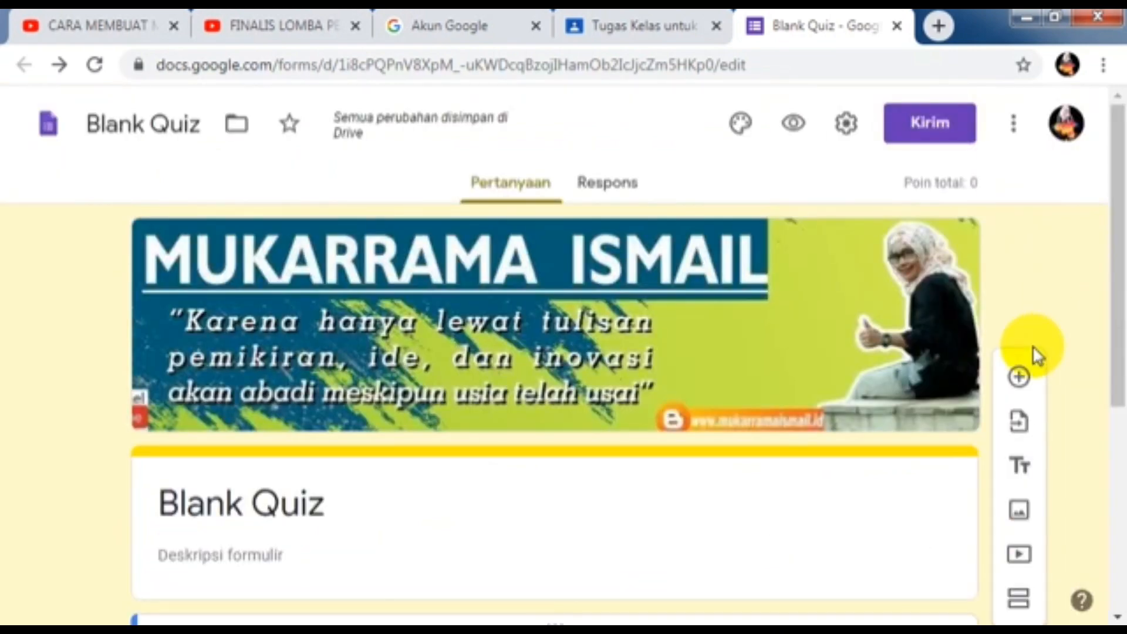
Step: Replace the form title with "UJIAN MATERI WILAYAH DAN TATA RUANG"
drag(1117, 311, 1121, 443)
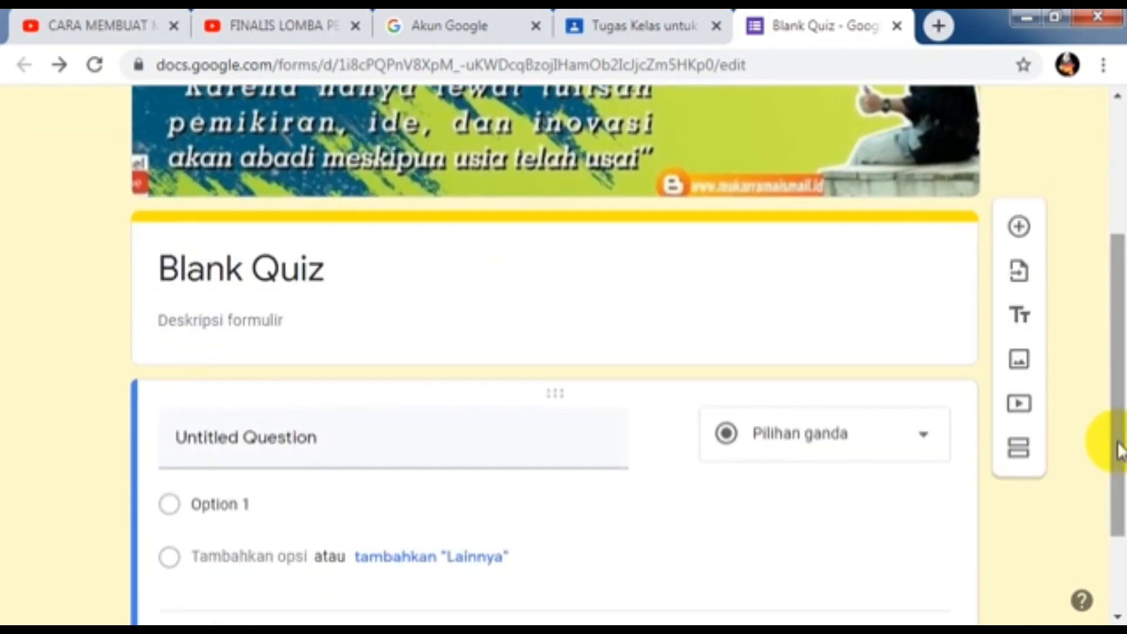
triple_click(334, 273)
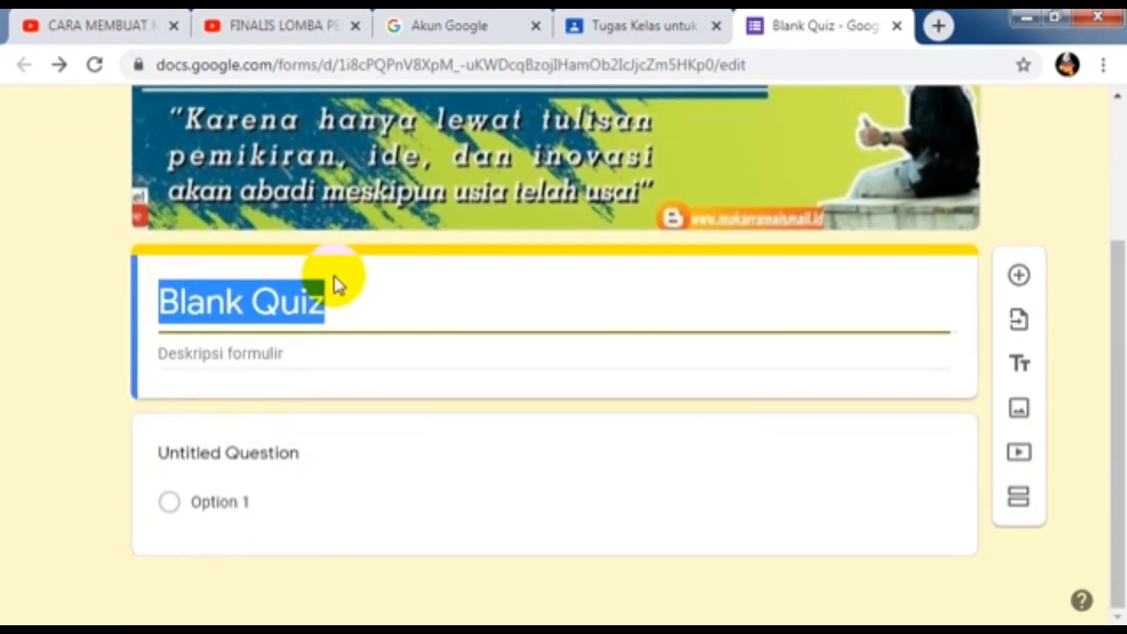
text(u)
key(BackSpace)
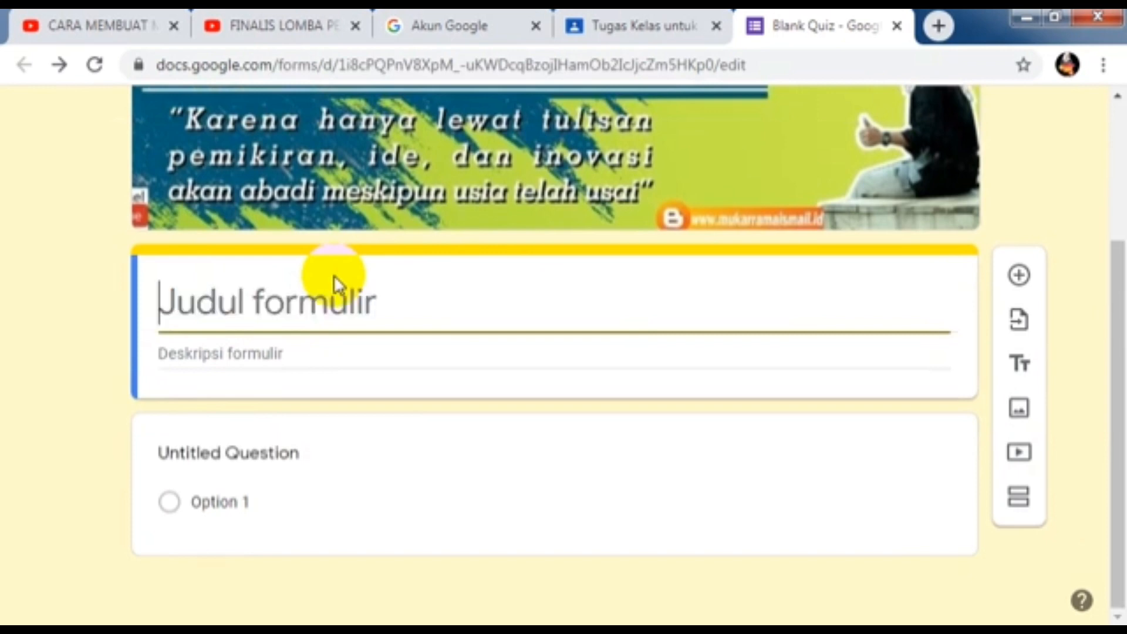
text(UJIAN )
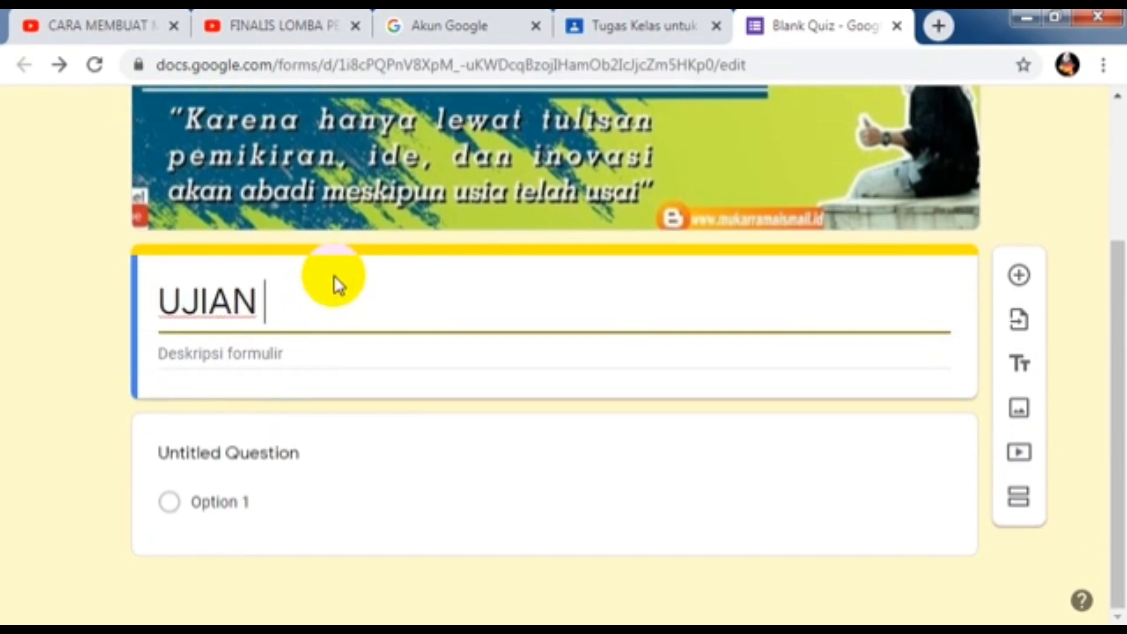
text(MA)
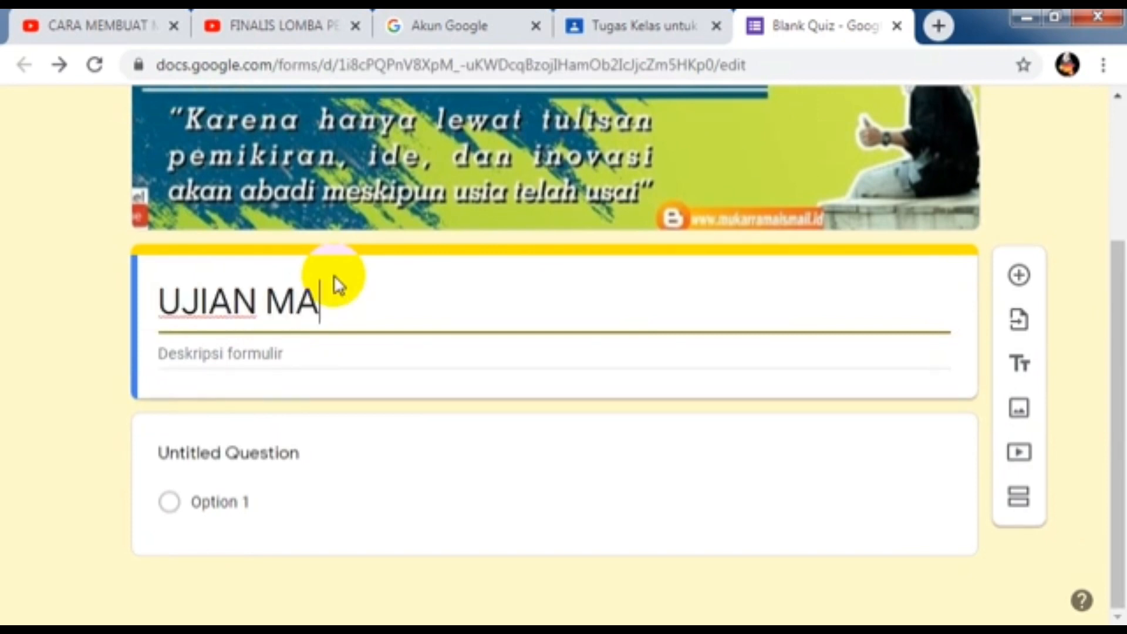
text(TERI WILA)
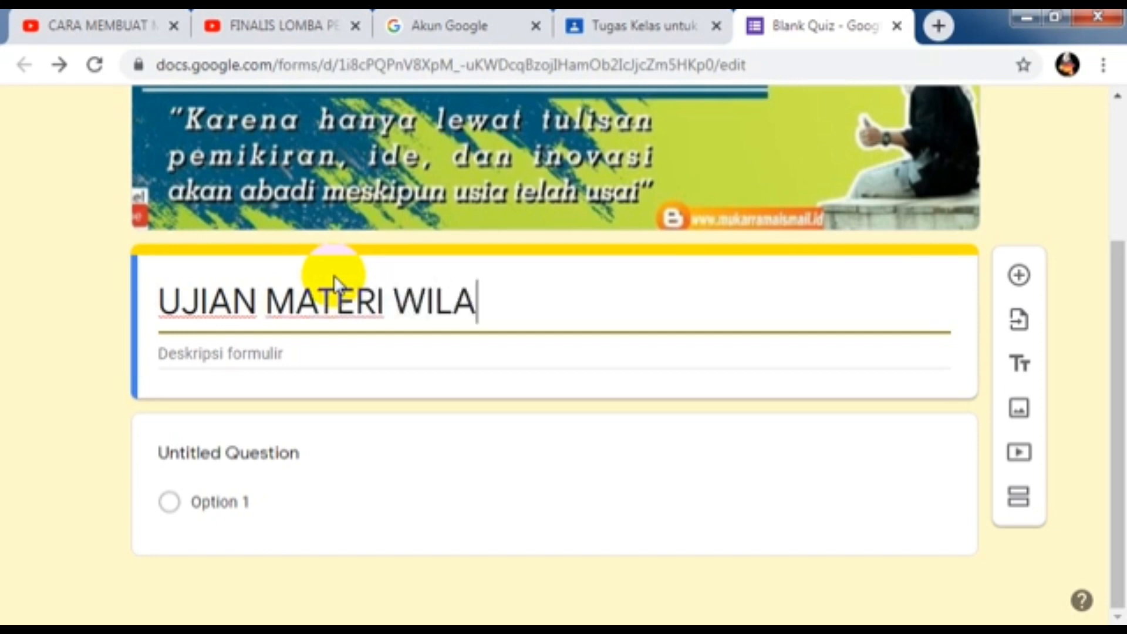
text(YAH DAN T)
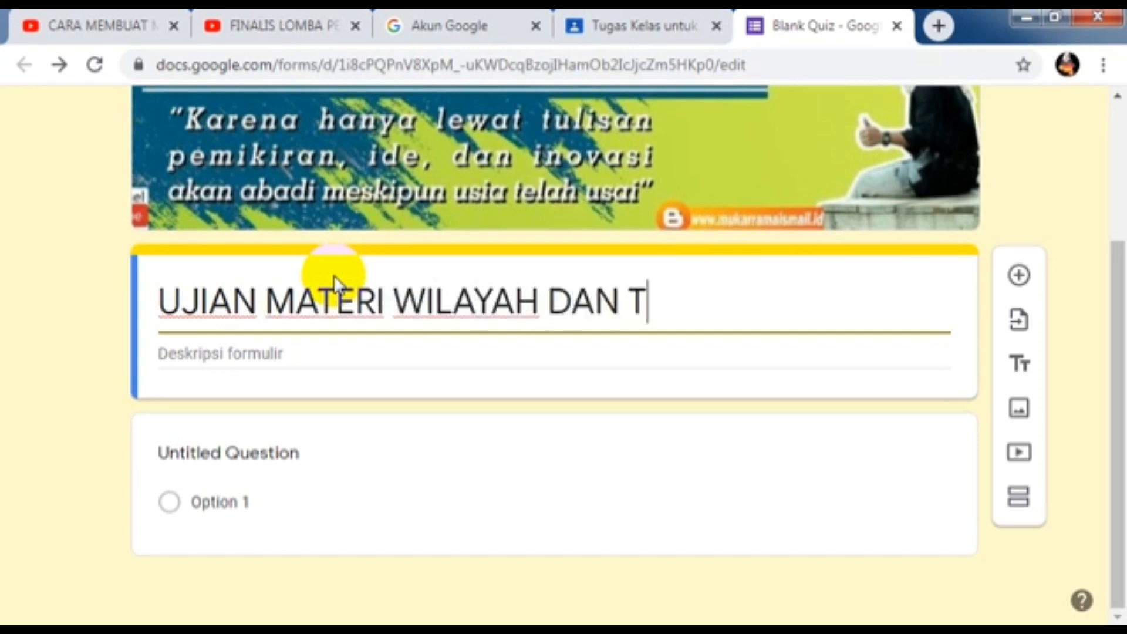
text(ATA RUANG)
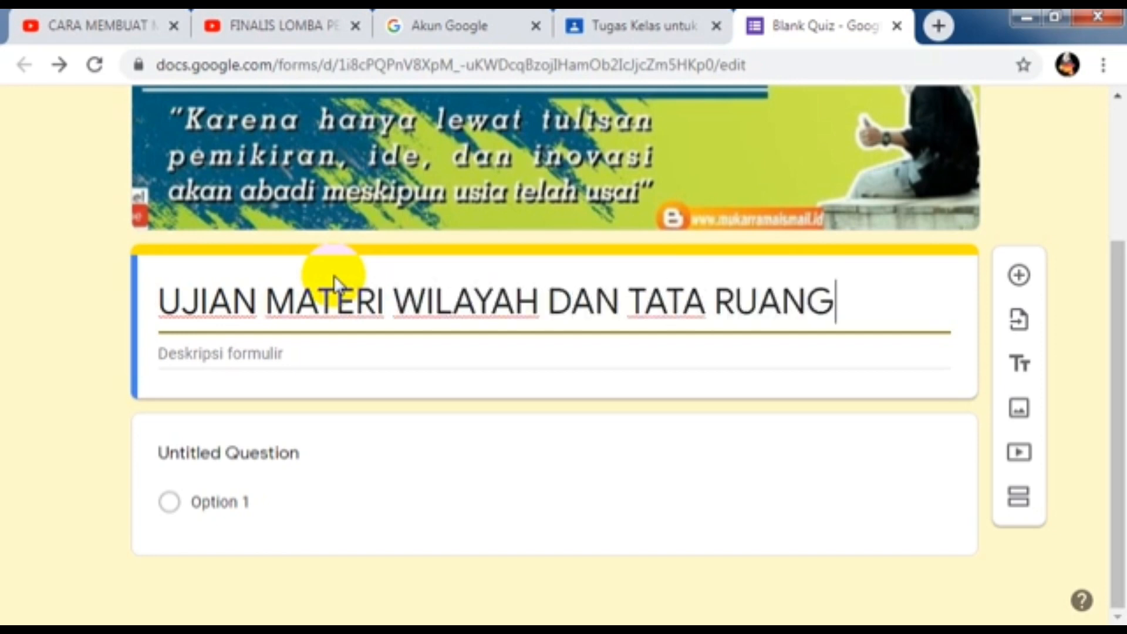
Step: Set the form description to "Bacalah soal, kemudian kerjakan dengan teliti!"
click(228, 352)
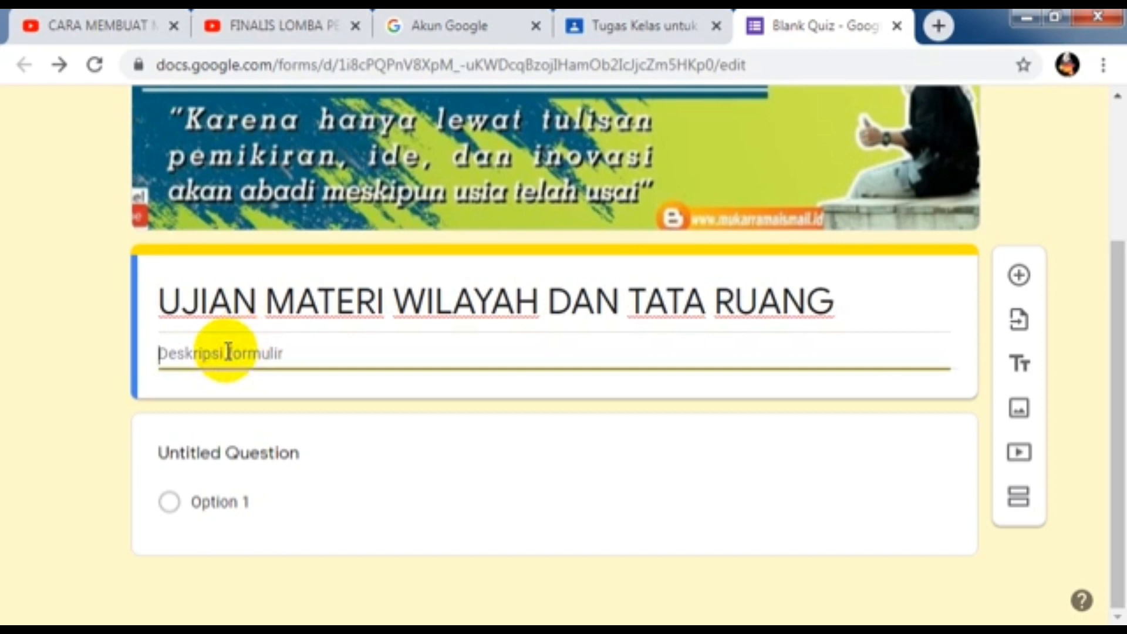
text(B)
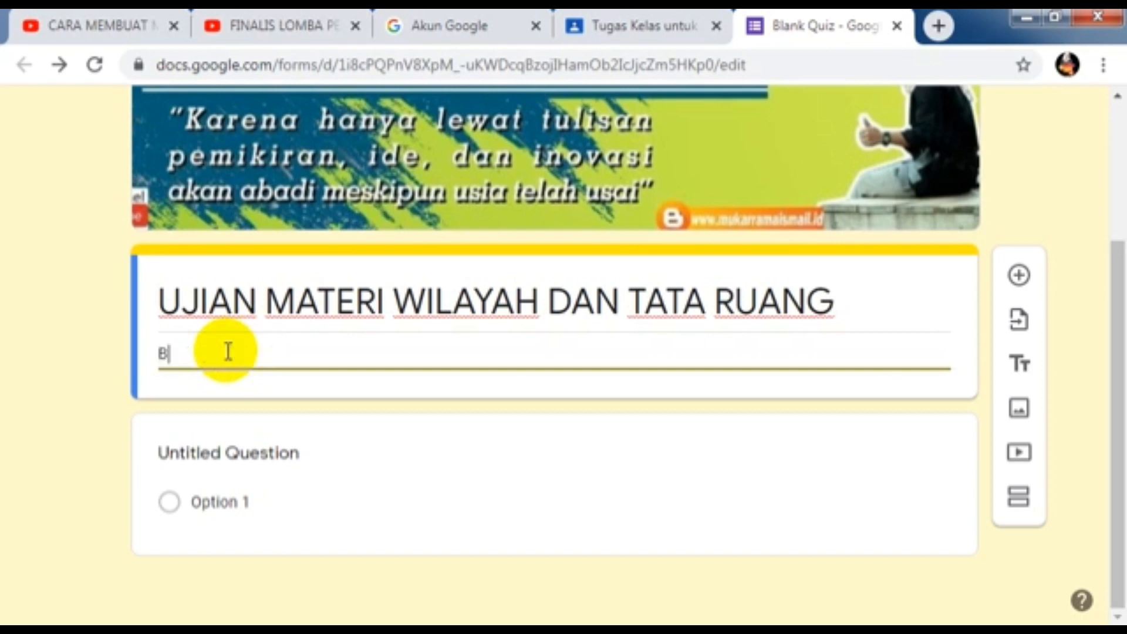
text(acalah soal)
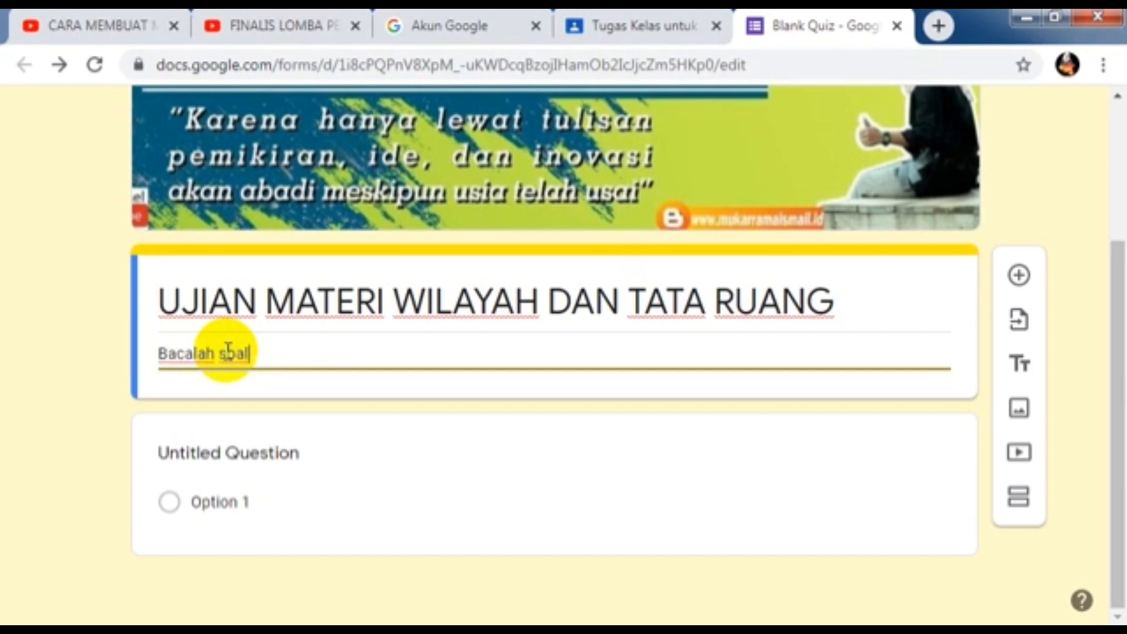
text(, kemudia)
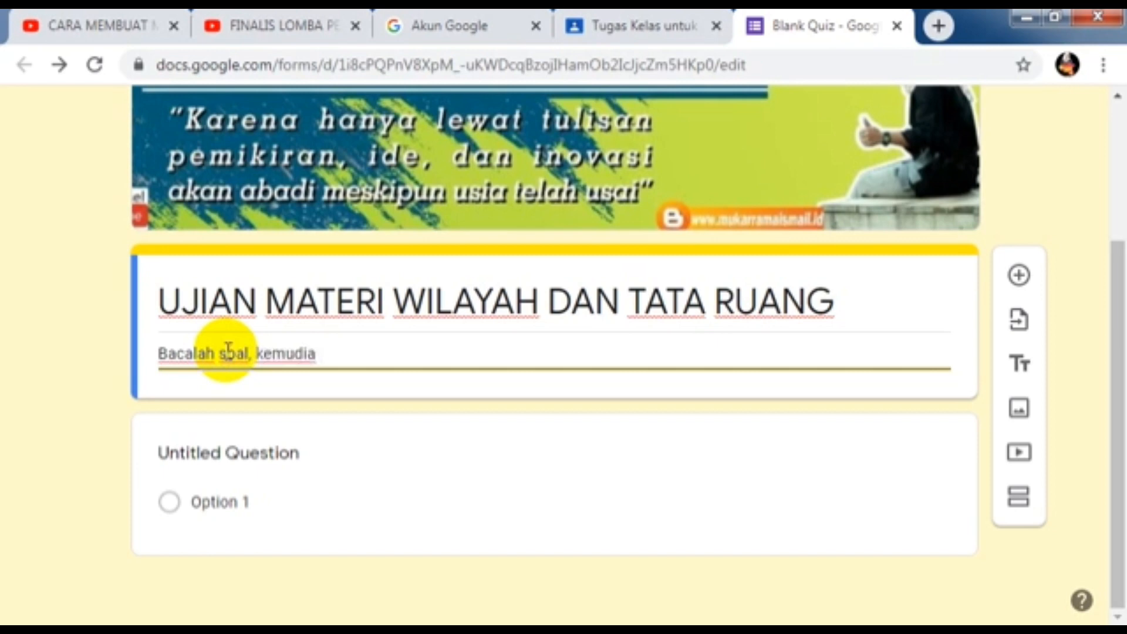
text(n kerjakan den)
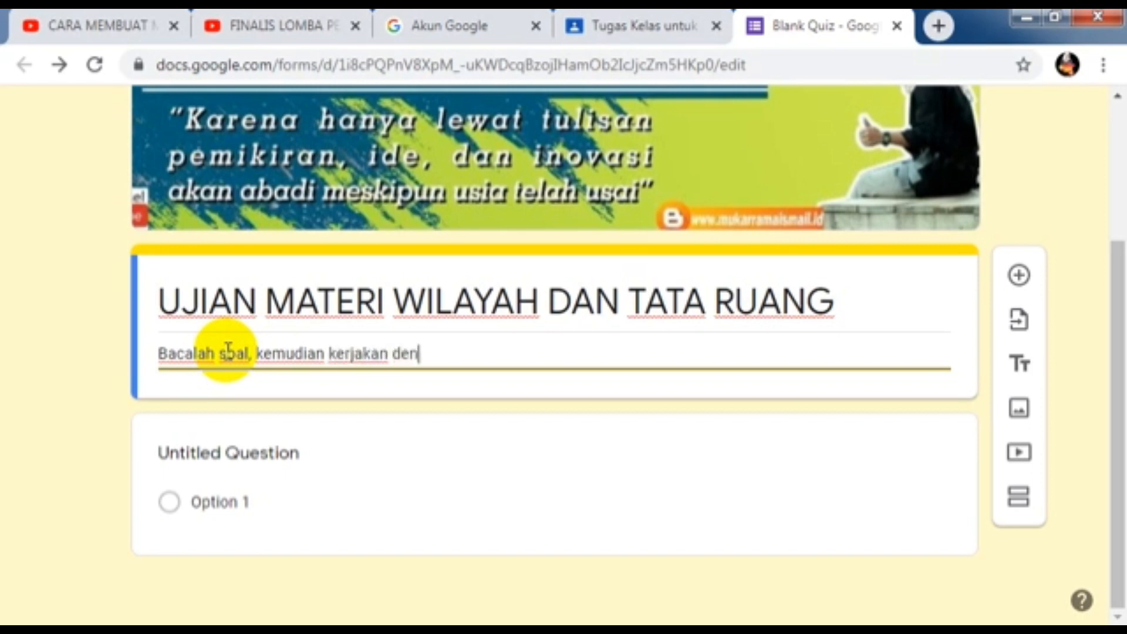
text(gan teli)
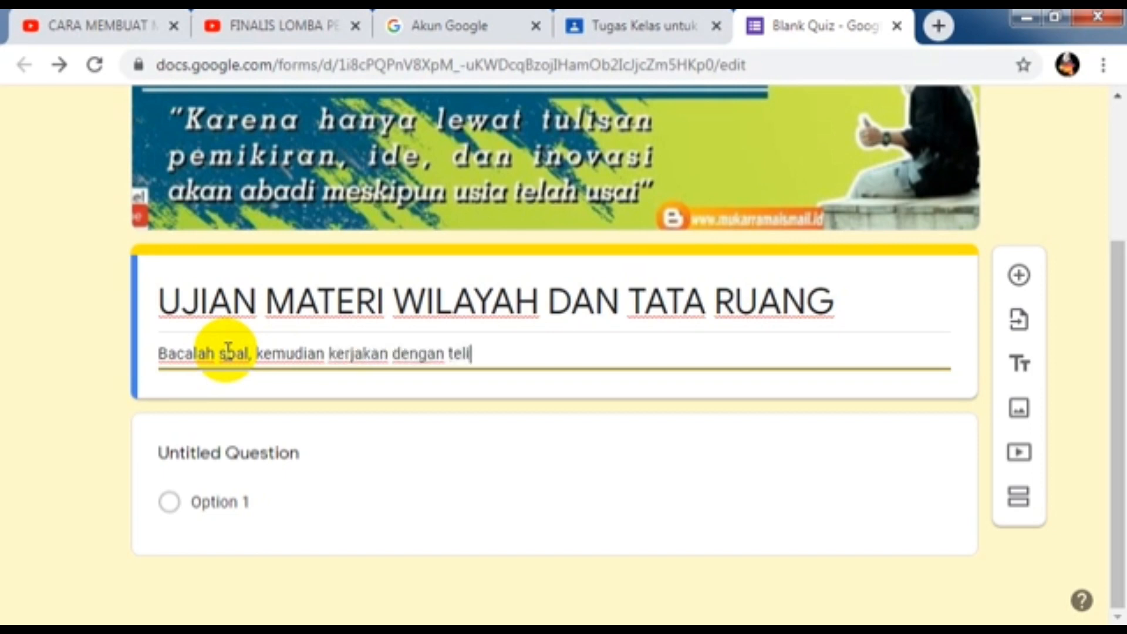
text(ti!)
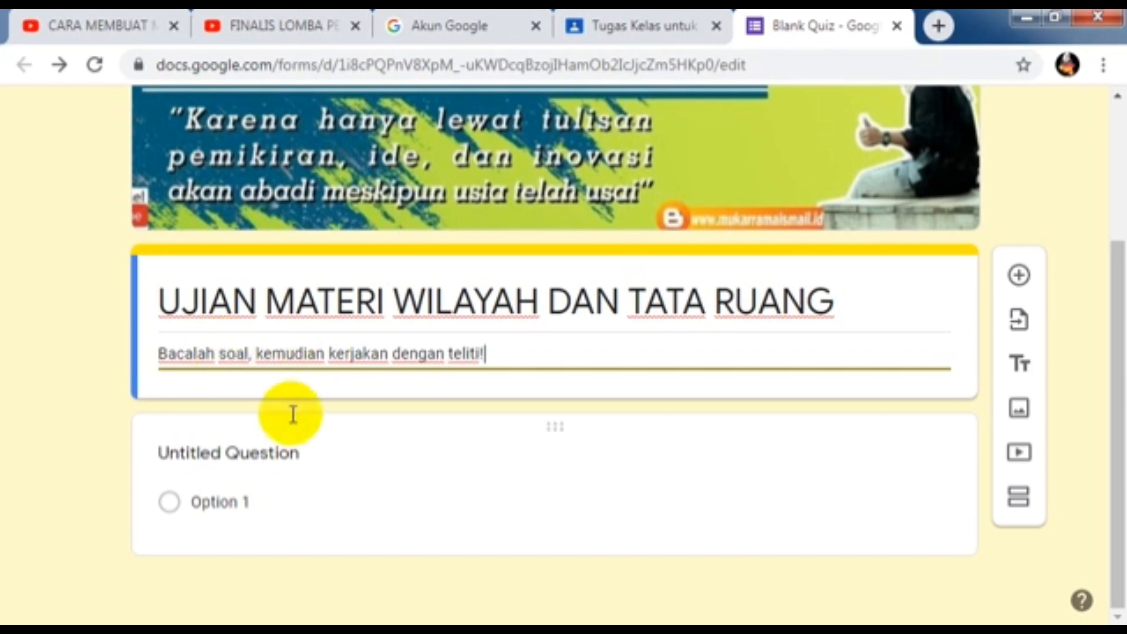
Step: Add a Pilihan ganda question reading "Suatu daerah yang mempunyai daerah sifat kekotaan yang memberi daya dukung bagi kehidupan kota dan memiliki fungsi sebagai kota produksi disebut........"
mouse_move(1121, 389)
mouse_down()
mouse_move(1107, 382)
mouse_move(1099, 294)
mouse_move(1122, 410)
mouse_up()
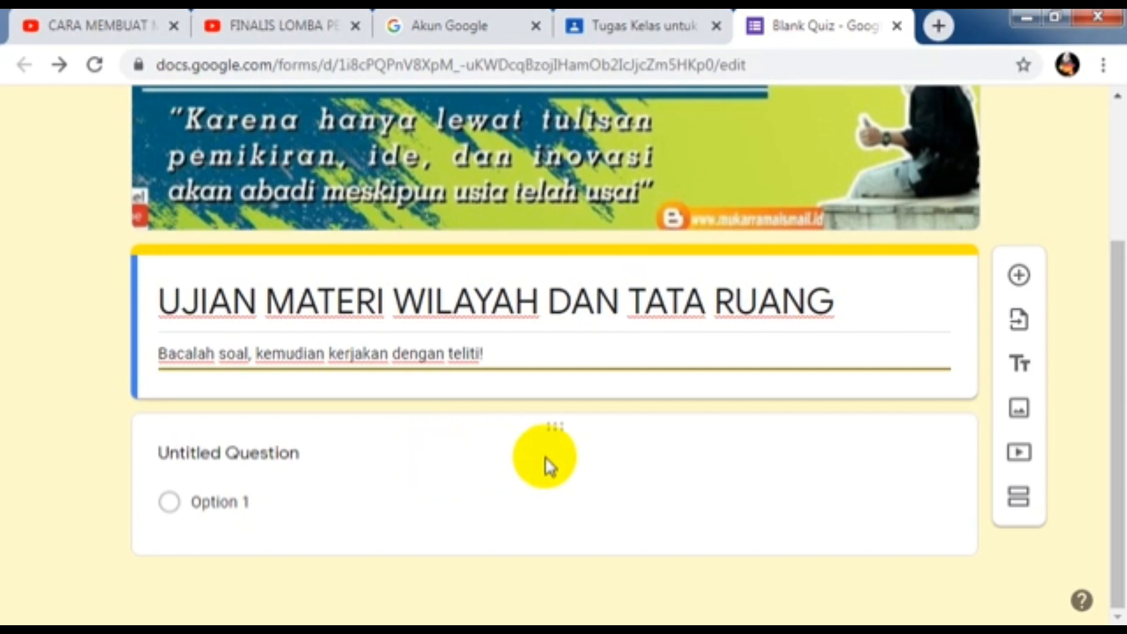
click(1021, 288)
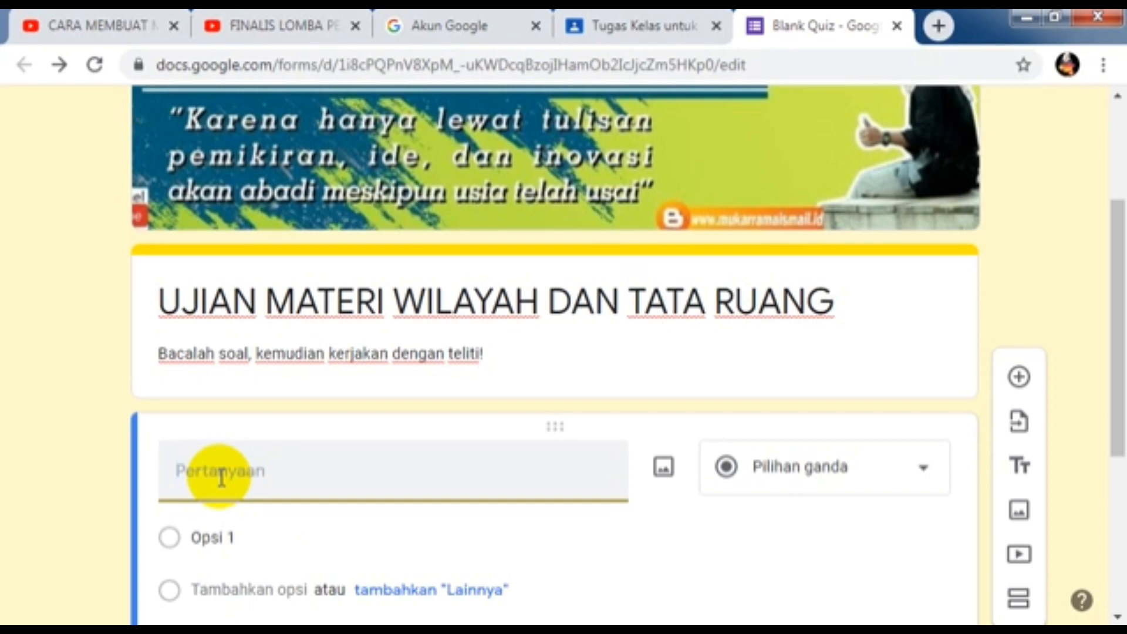
text(Suatu daeraah)
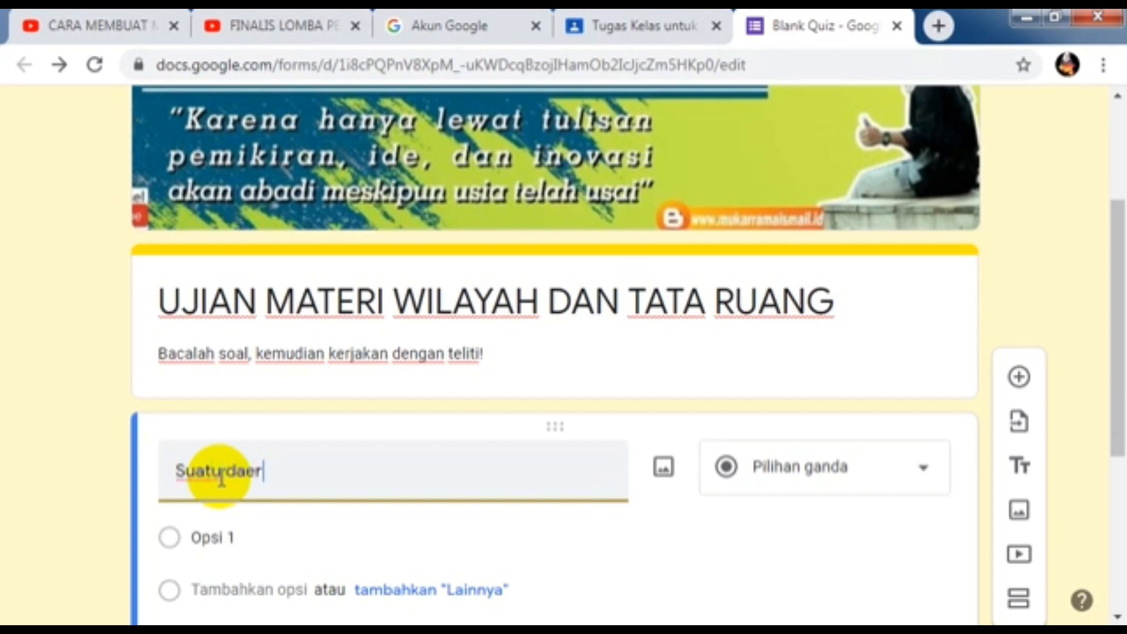
key(BackSpace)
key(BackSpace)
text(h yang )
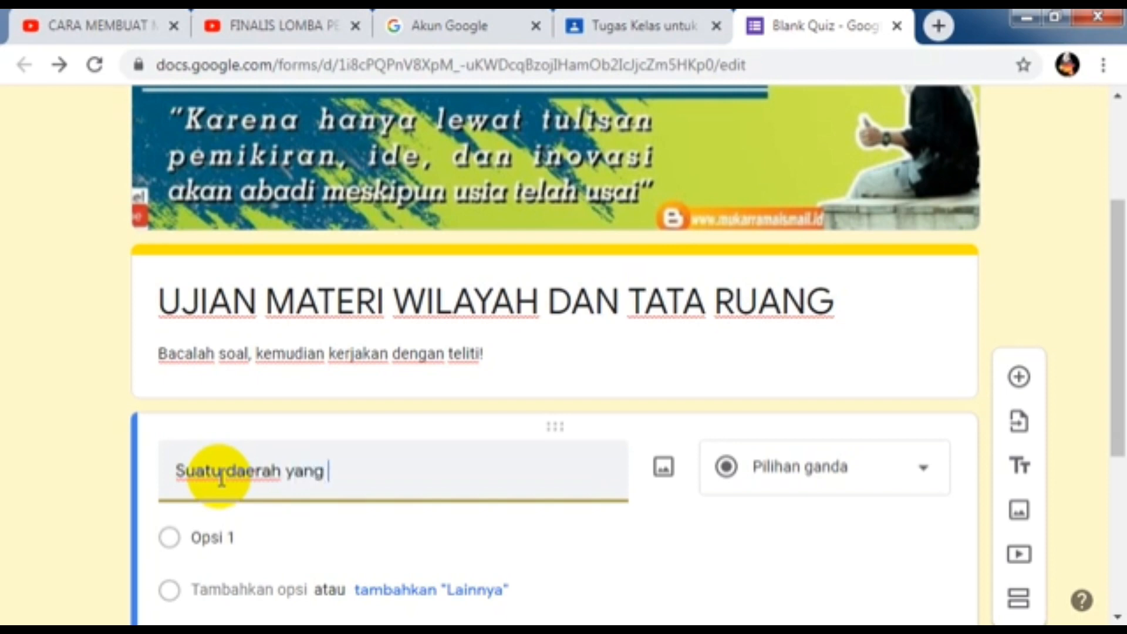
text(mempunyai)
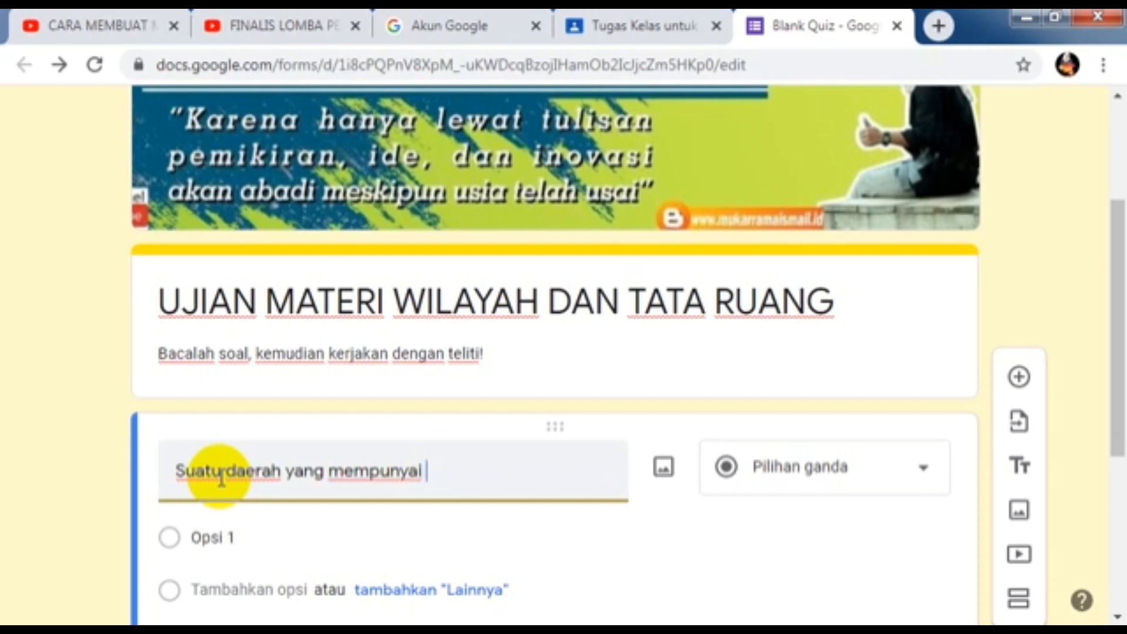
text( daerah )
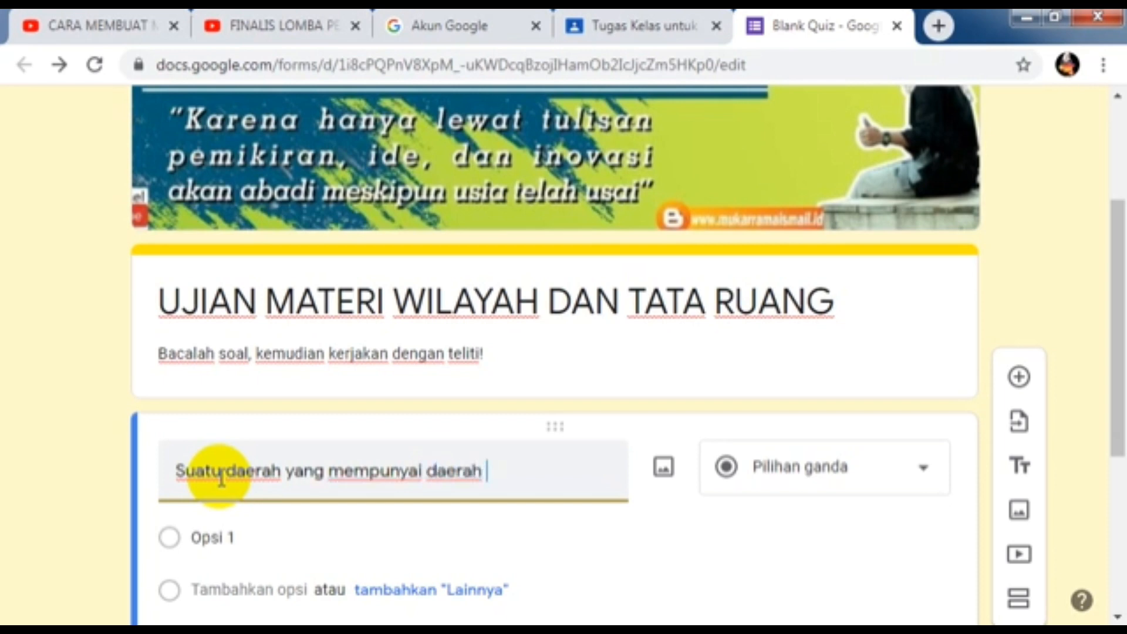
text(sifat kek)
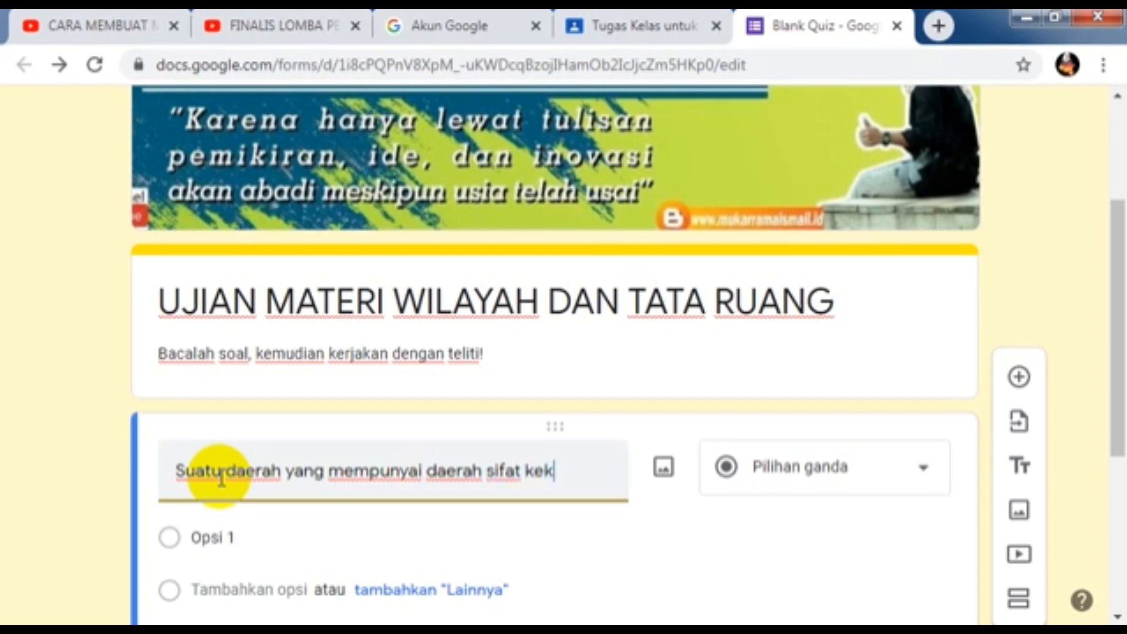
text(otaan )
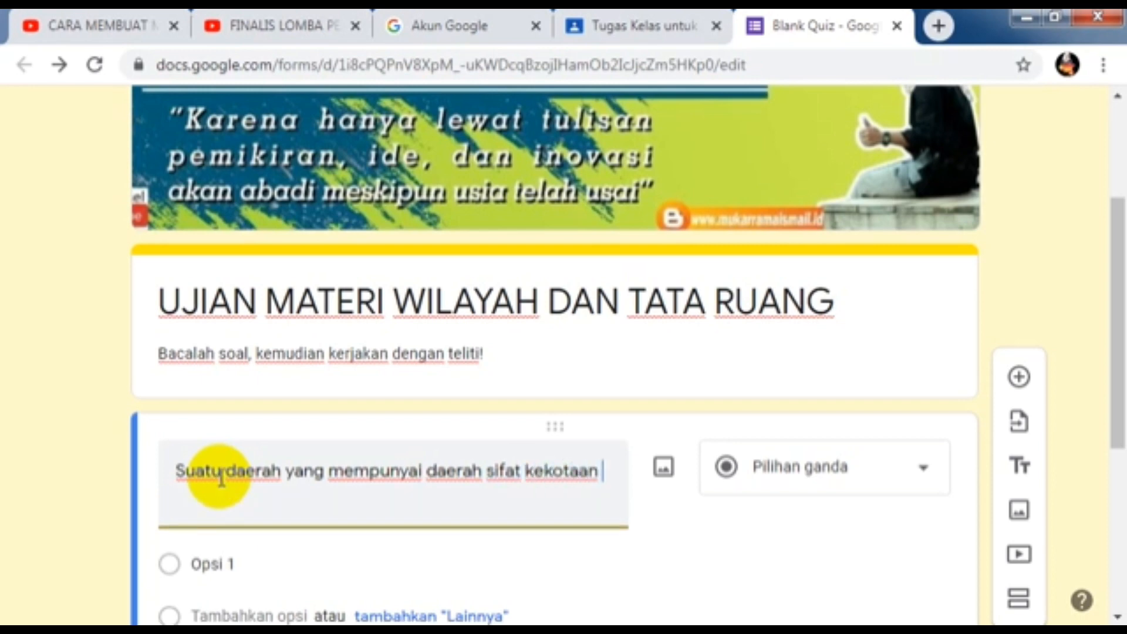
text(yang memberi)
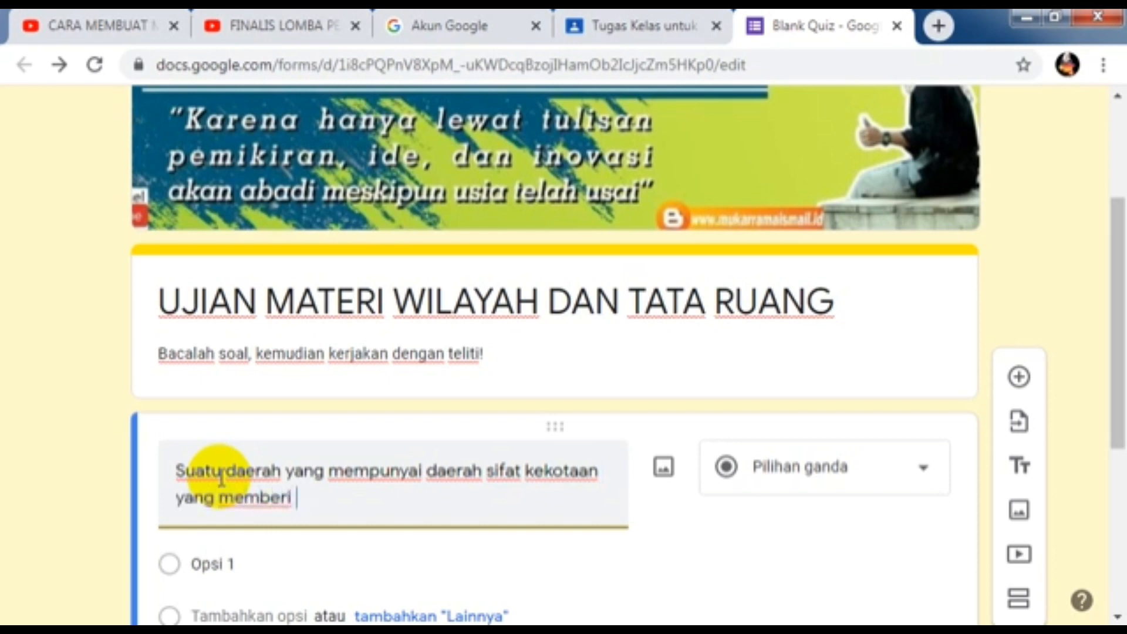
text( daya )
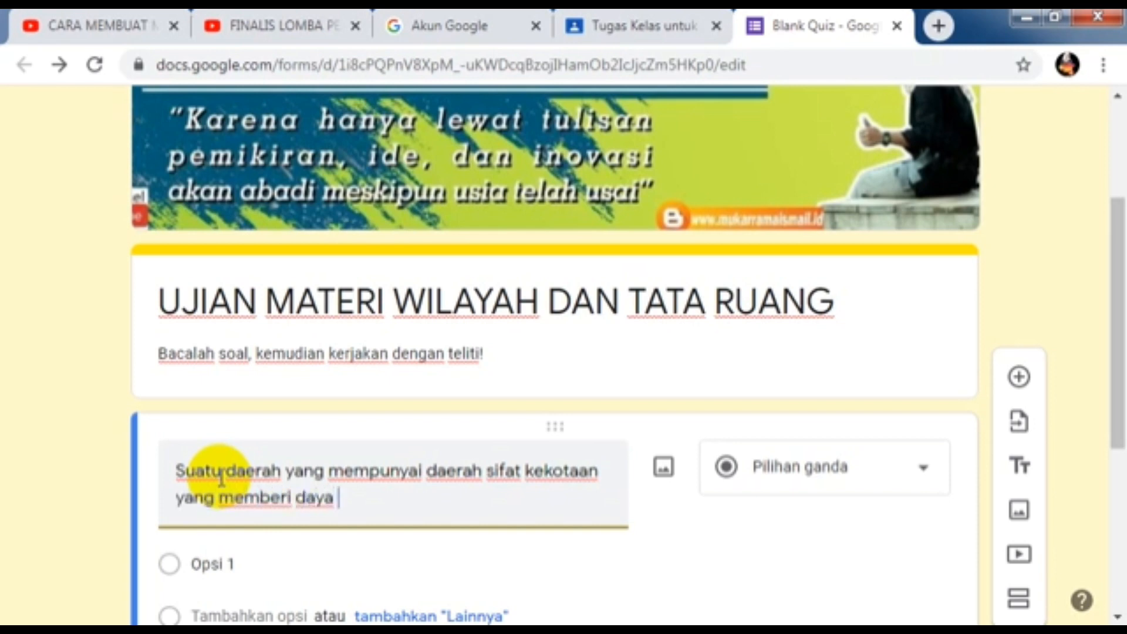
text(dukung)
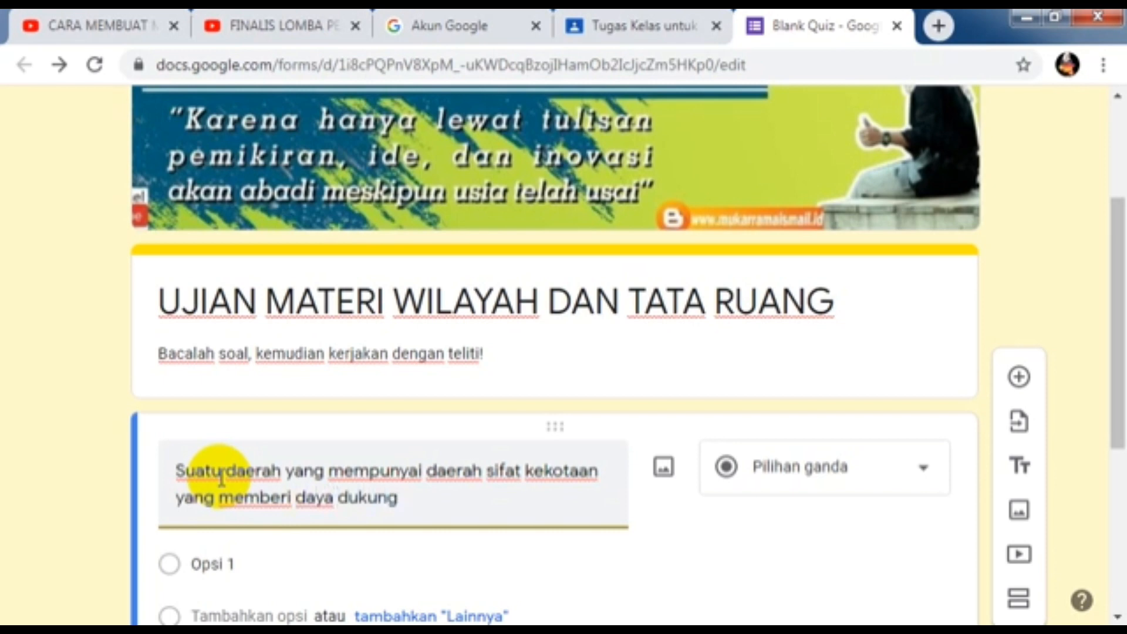
text(bag)
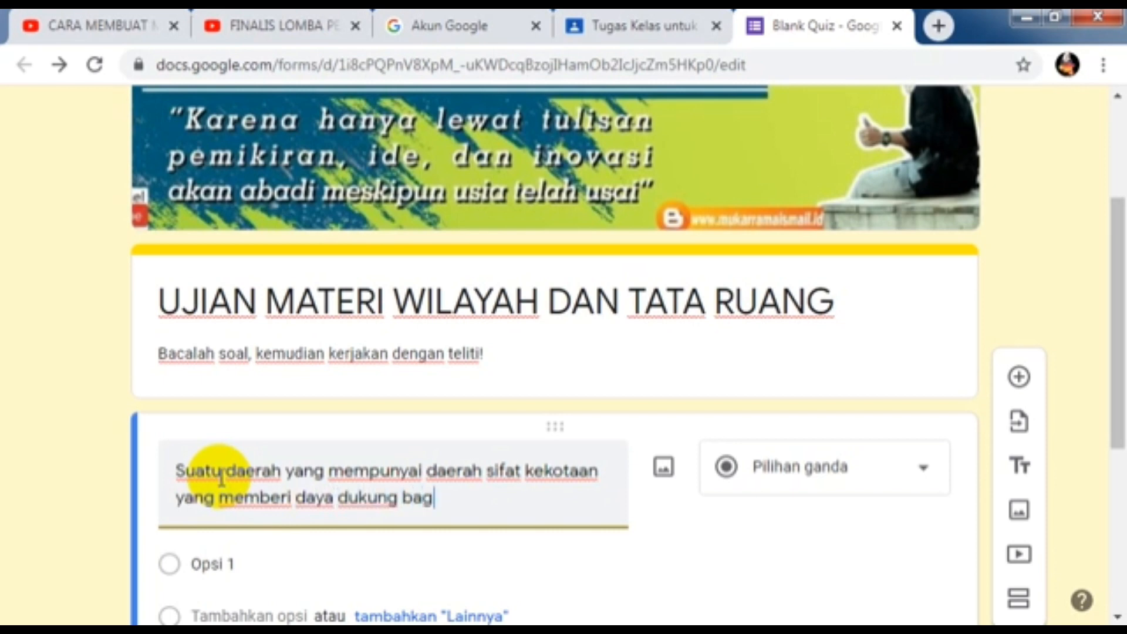
text(i kehidupan)
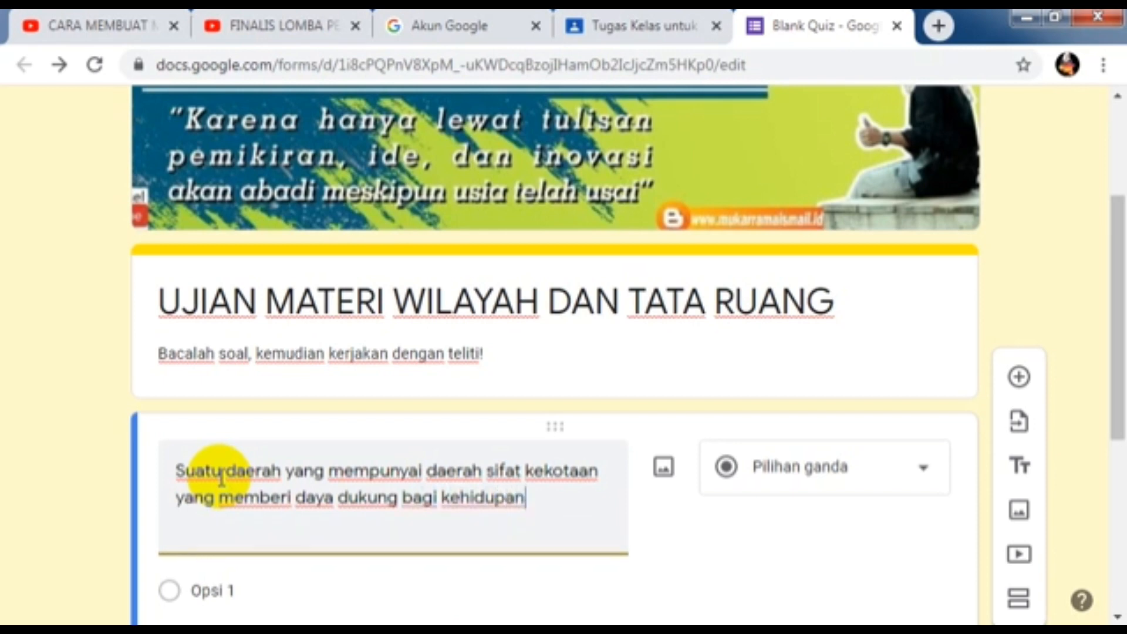
text( kota da)
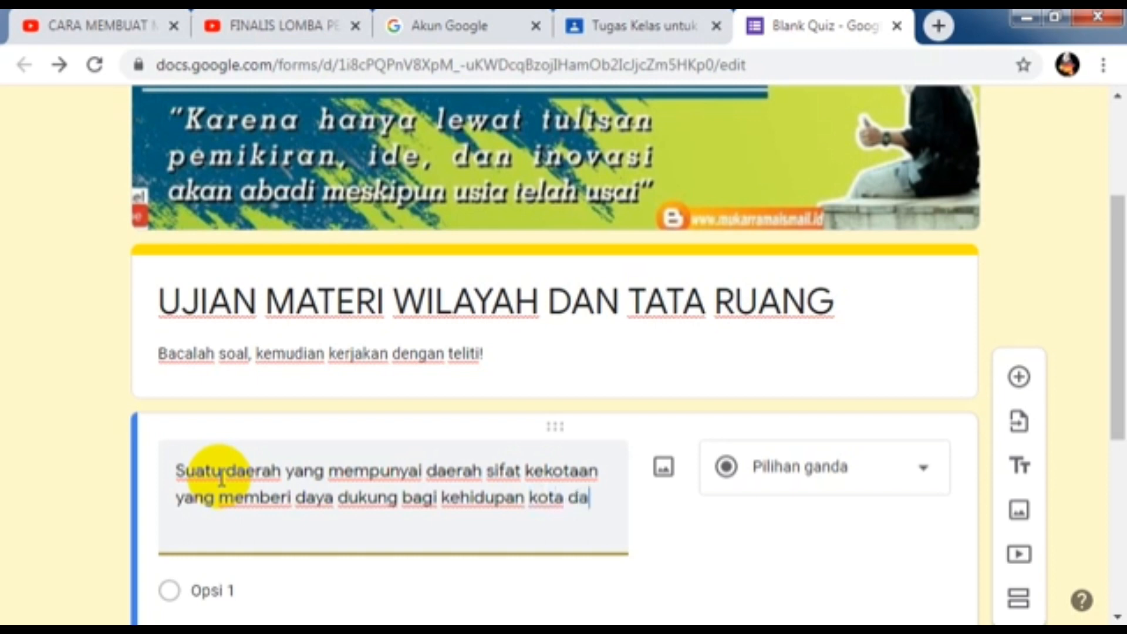
text(n memiliki)
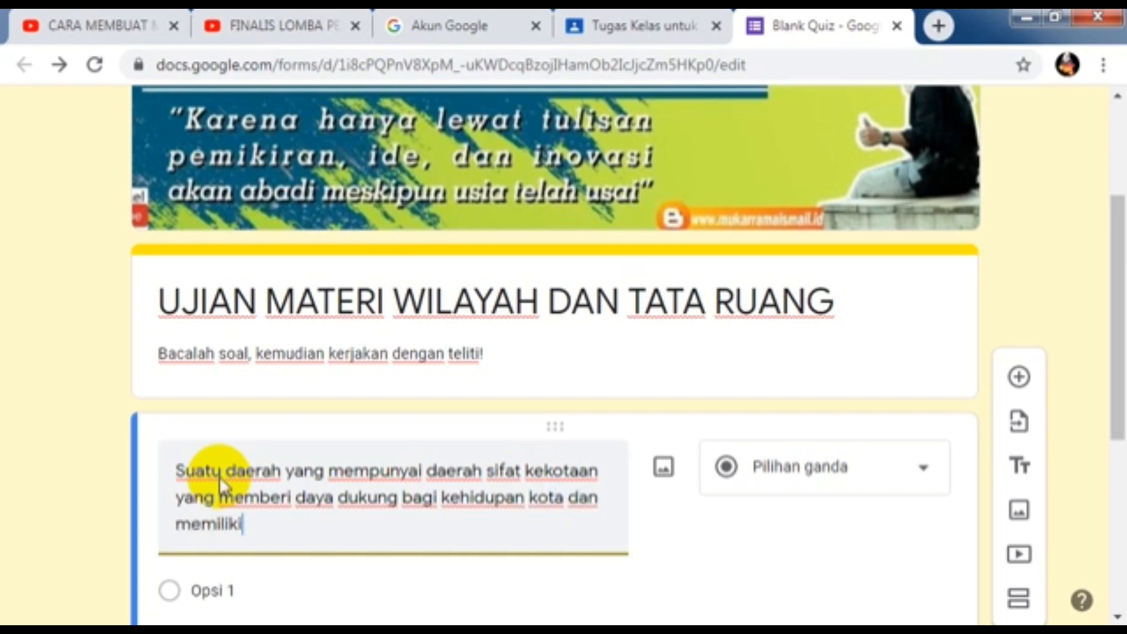
text( fungsi)
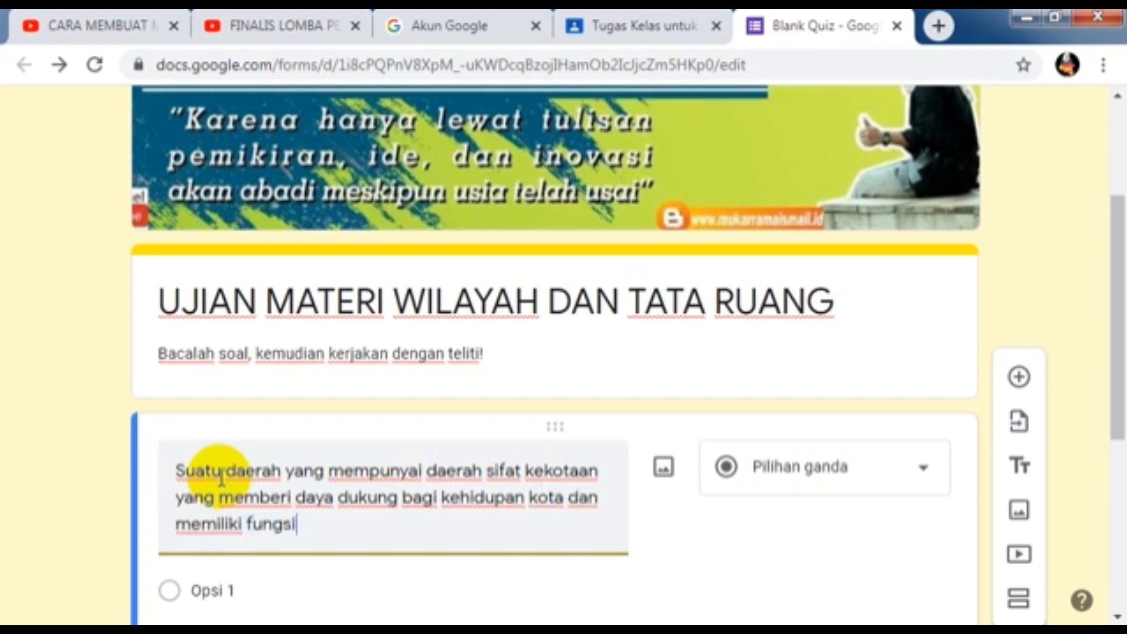
text( sebagai kota p)
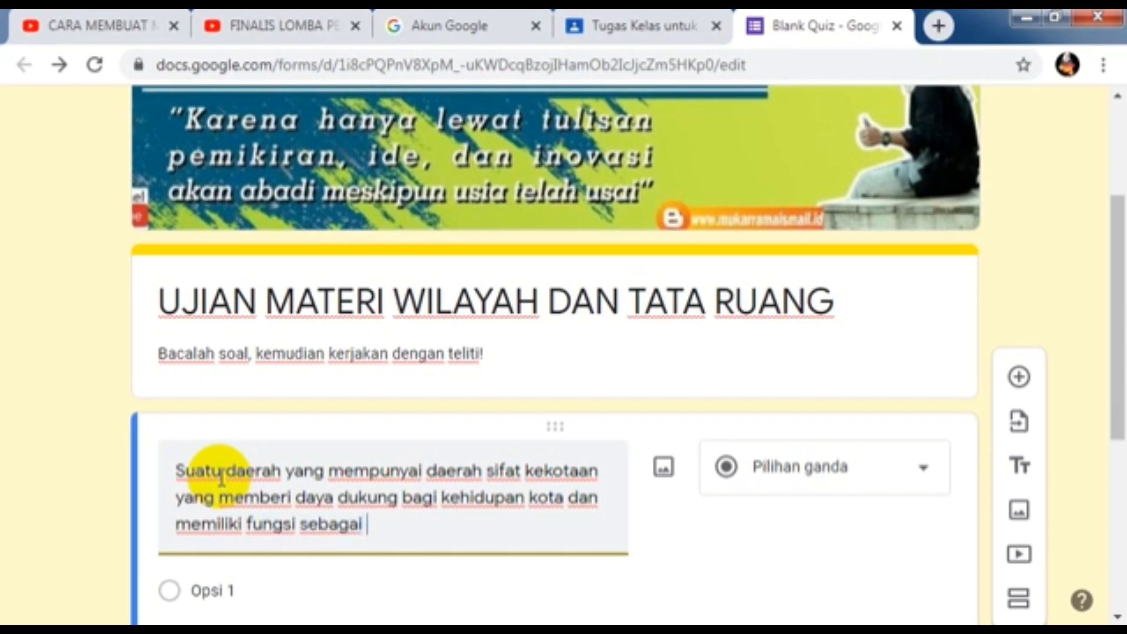
text(ro)
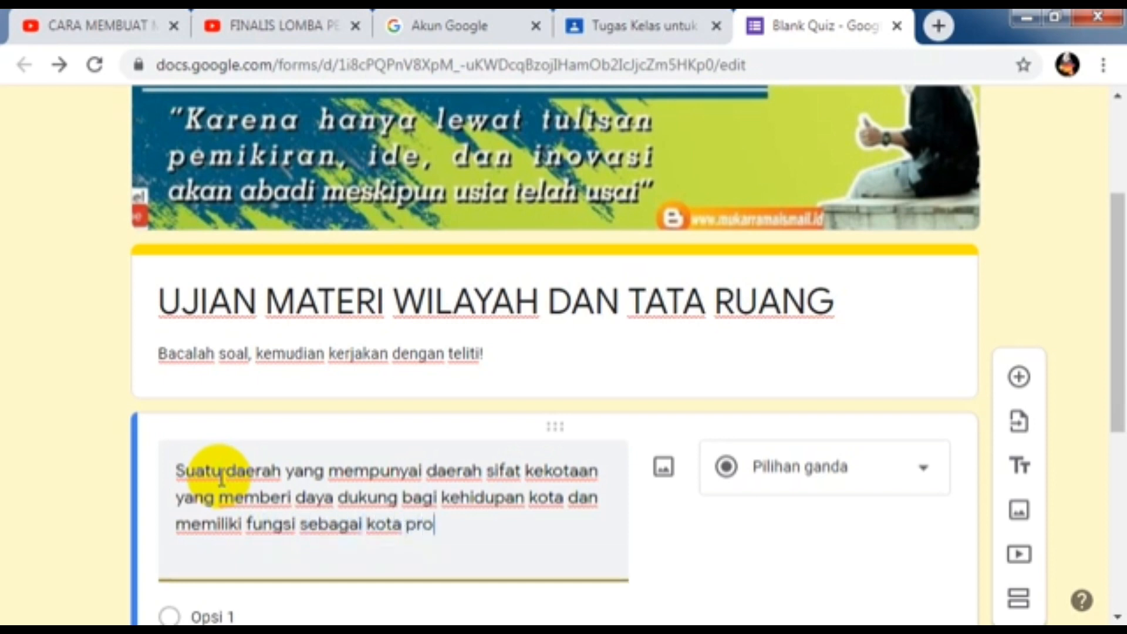
text(duksi)
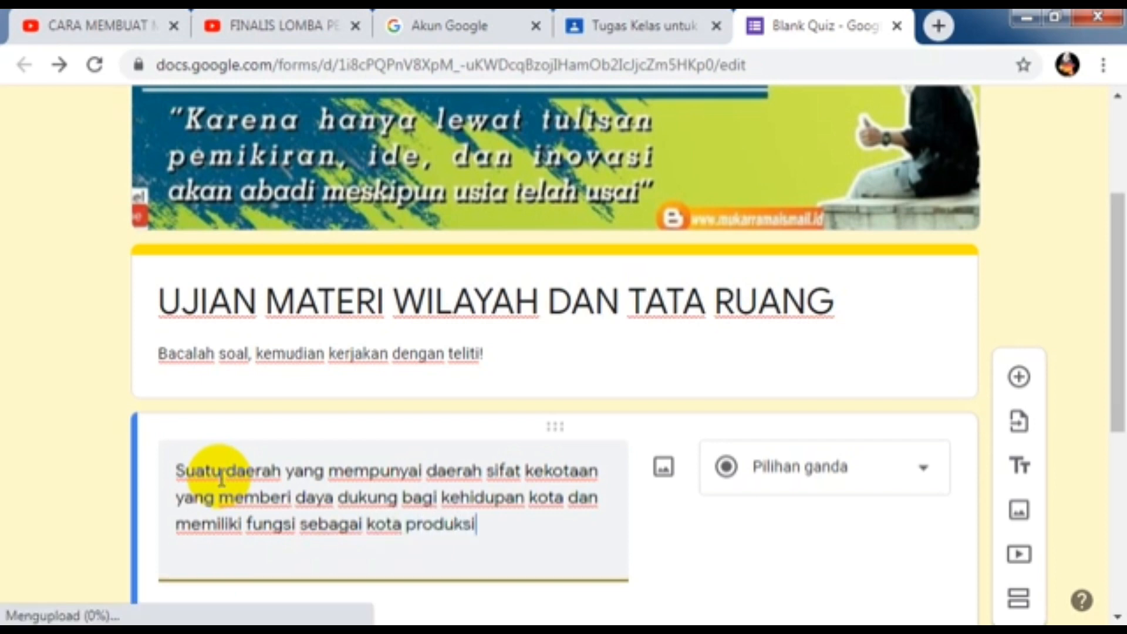
text( disebut)
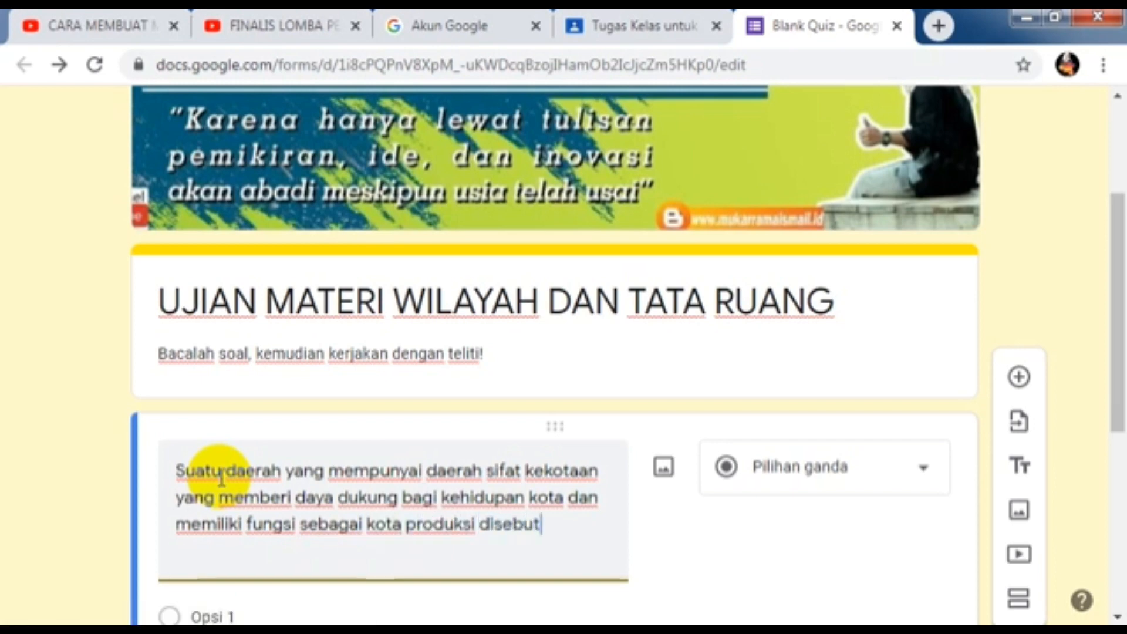
text(........)
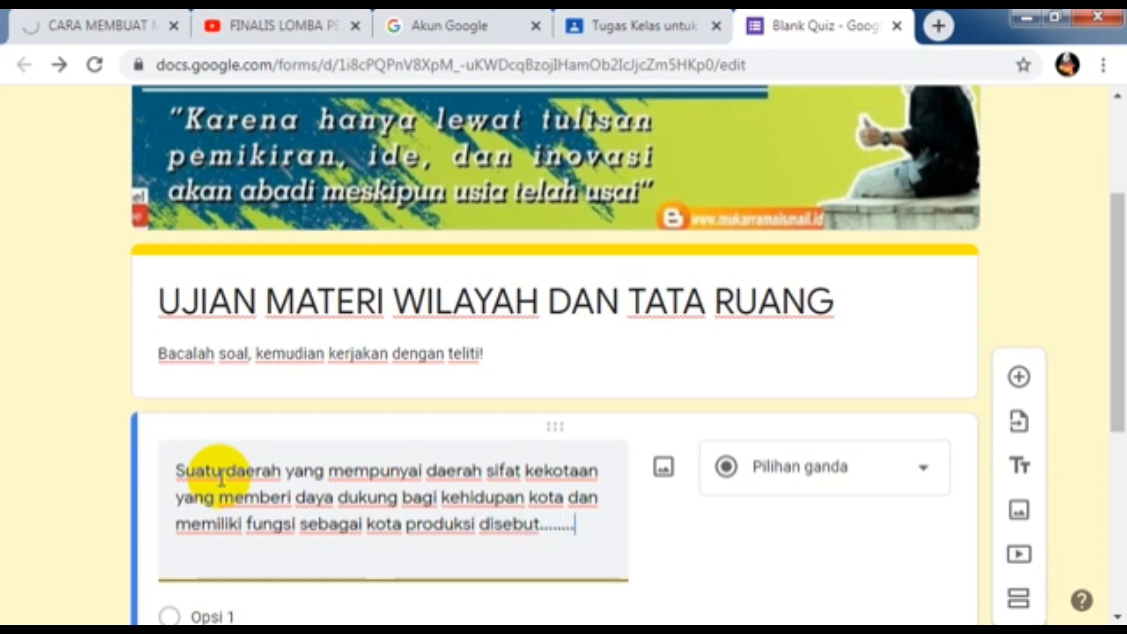
click(900, 485)
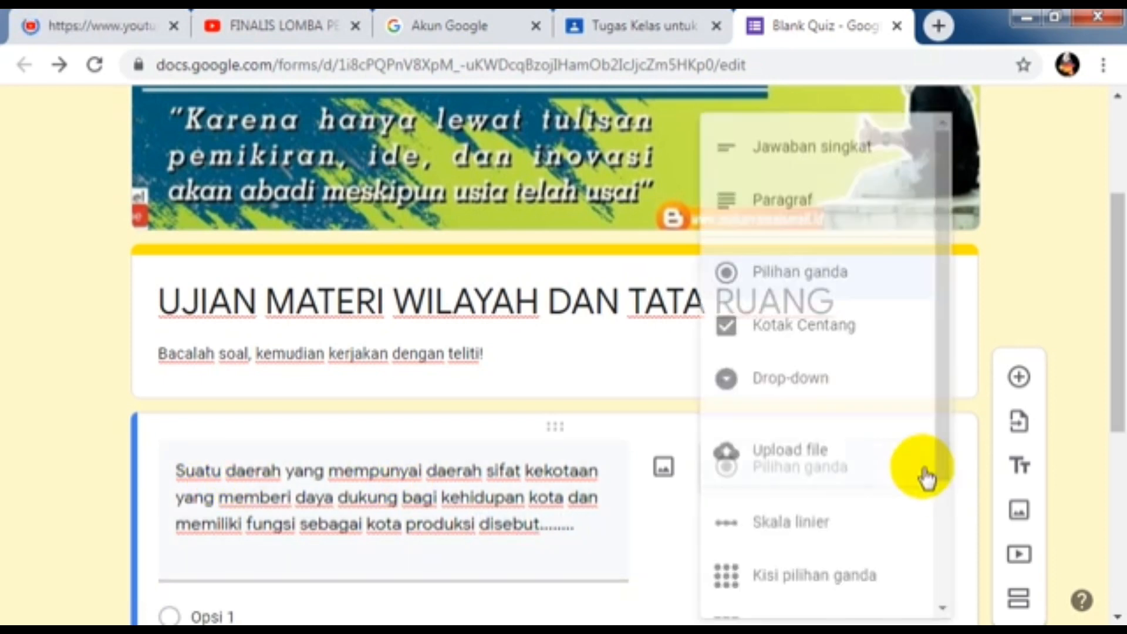
click(850, 286)
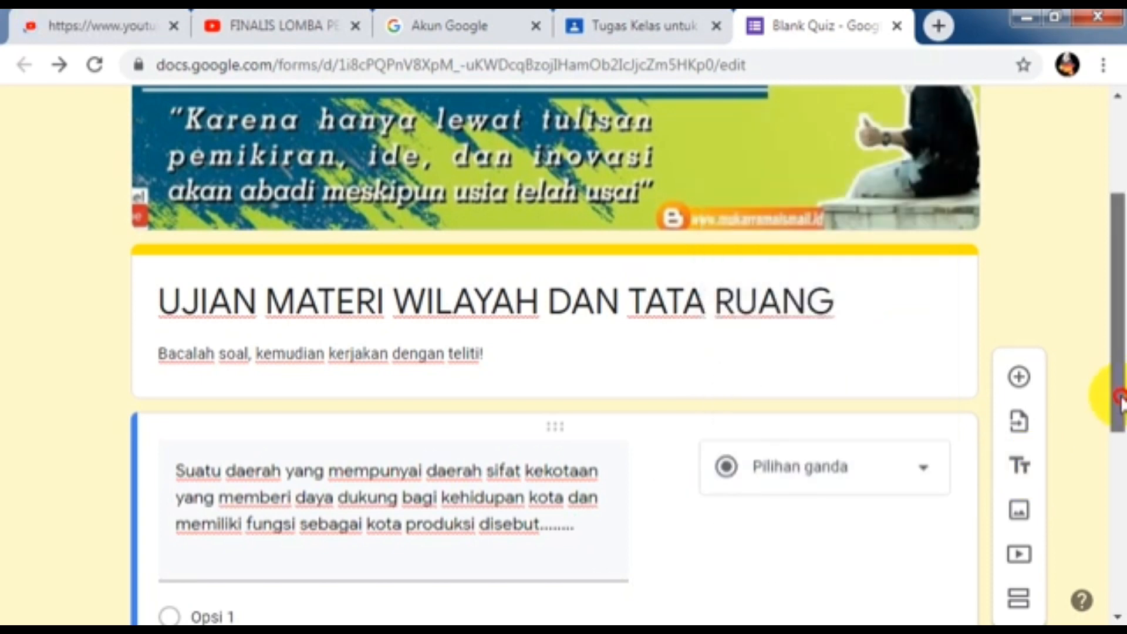
Step: Set the new question's first answer option to "Inti Kota" and add a second option below it
drag(1120, 399, 1122, 521)
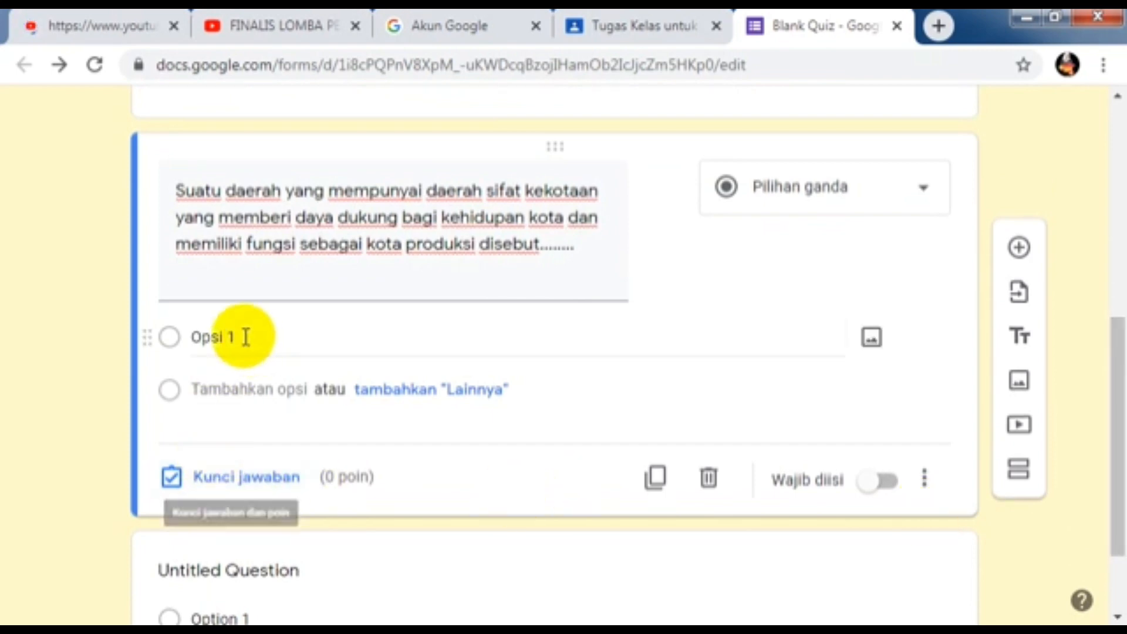
click(246, 337)
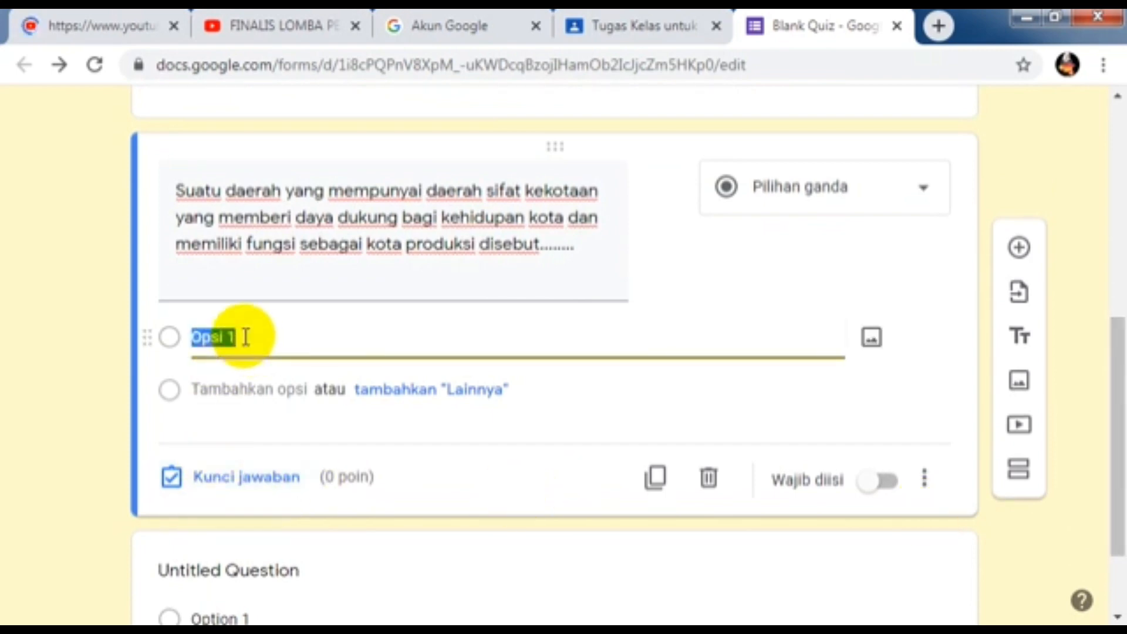
text(I)
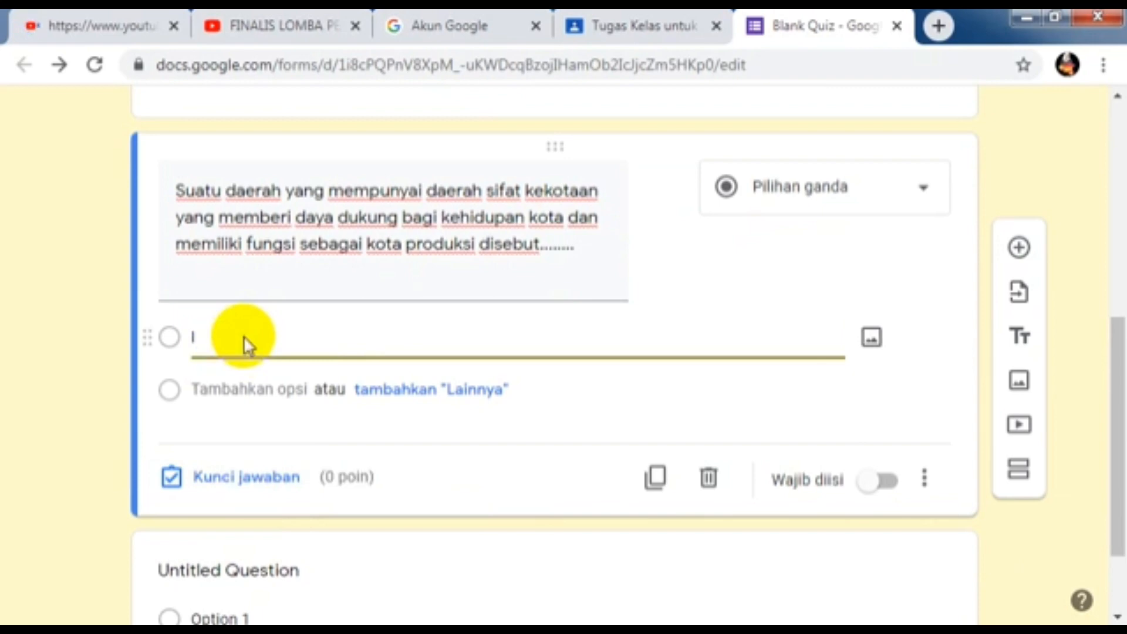
text(nti Kota)
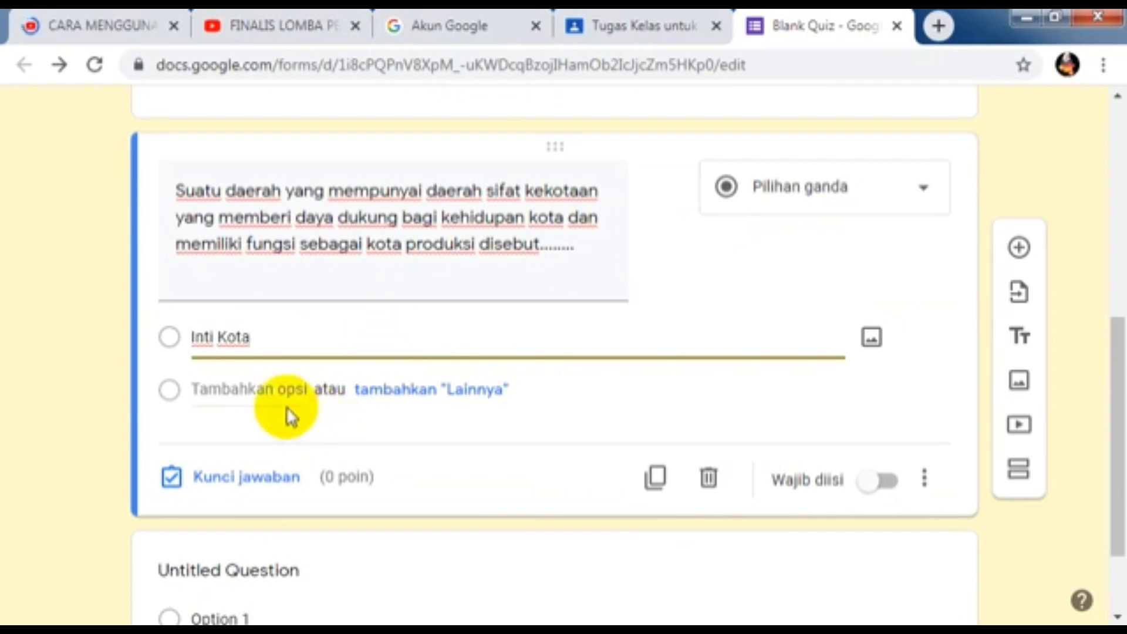
click(276, 389)
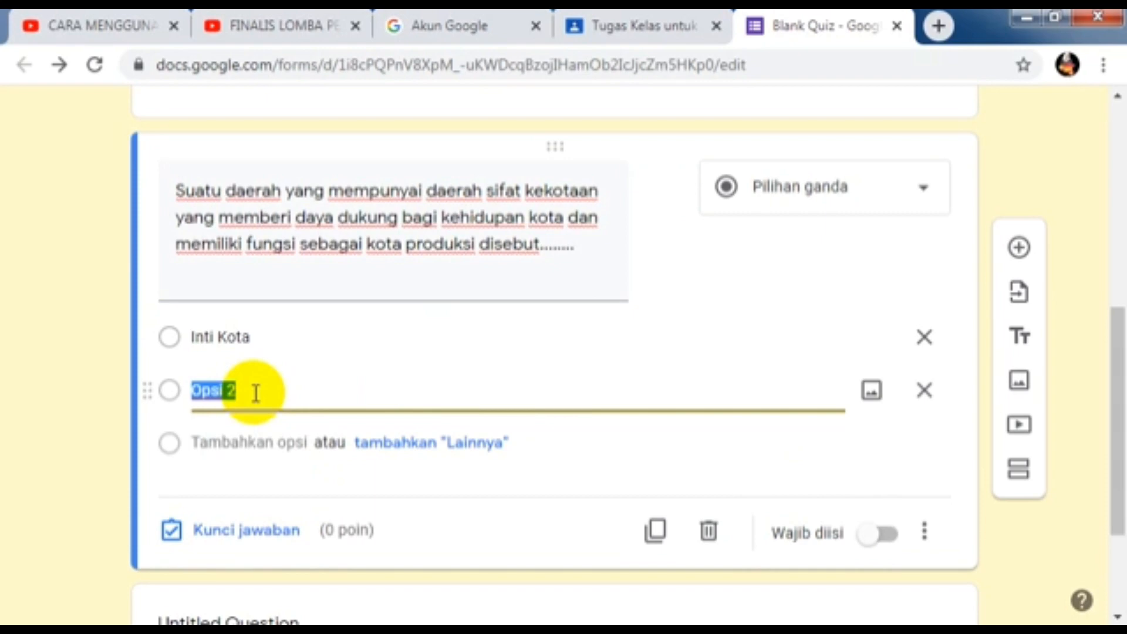
Step: Set the second answer option to "Kota Satelit" and add a third option reading "Sub Urban"
text(Kota )
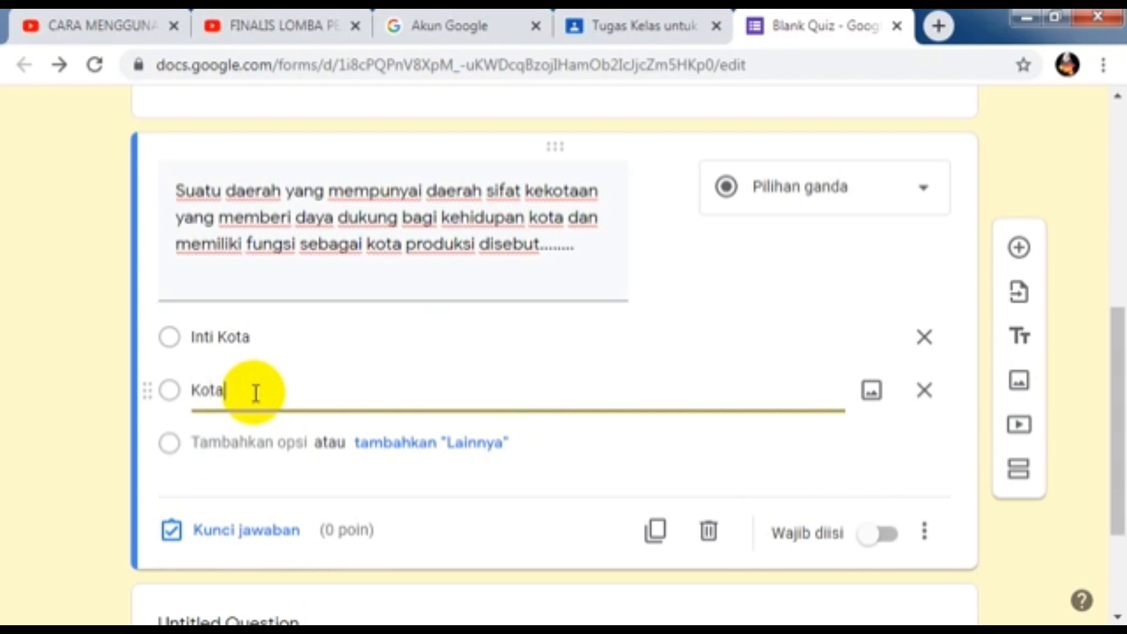
text(Satelit)
click(250, 442)
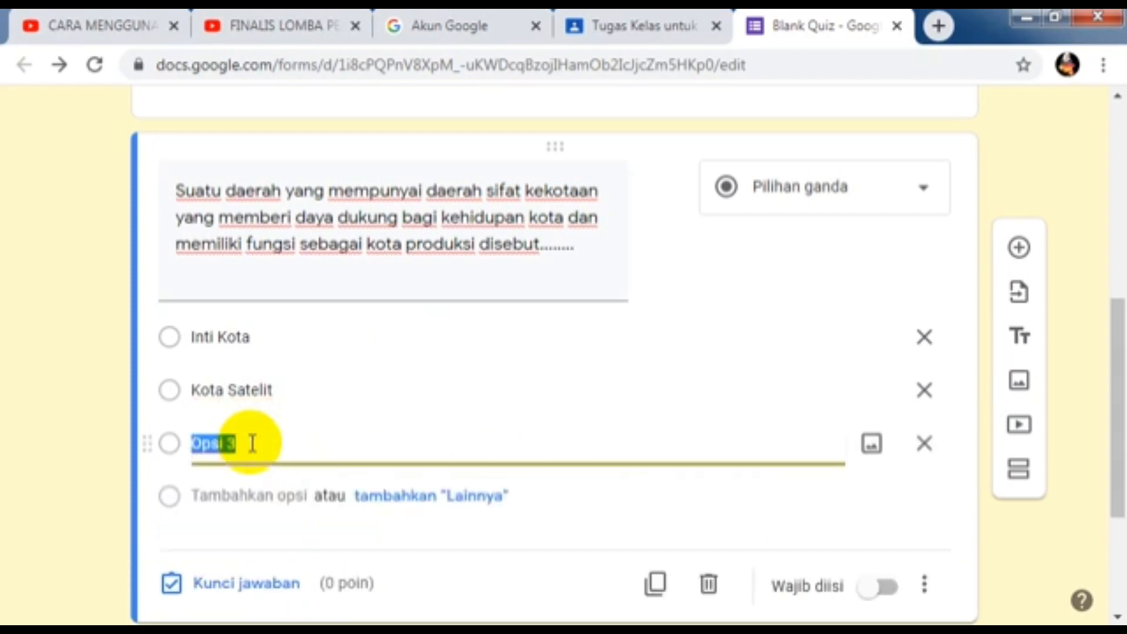
text(Sub U)
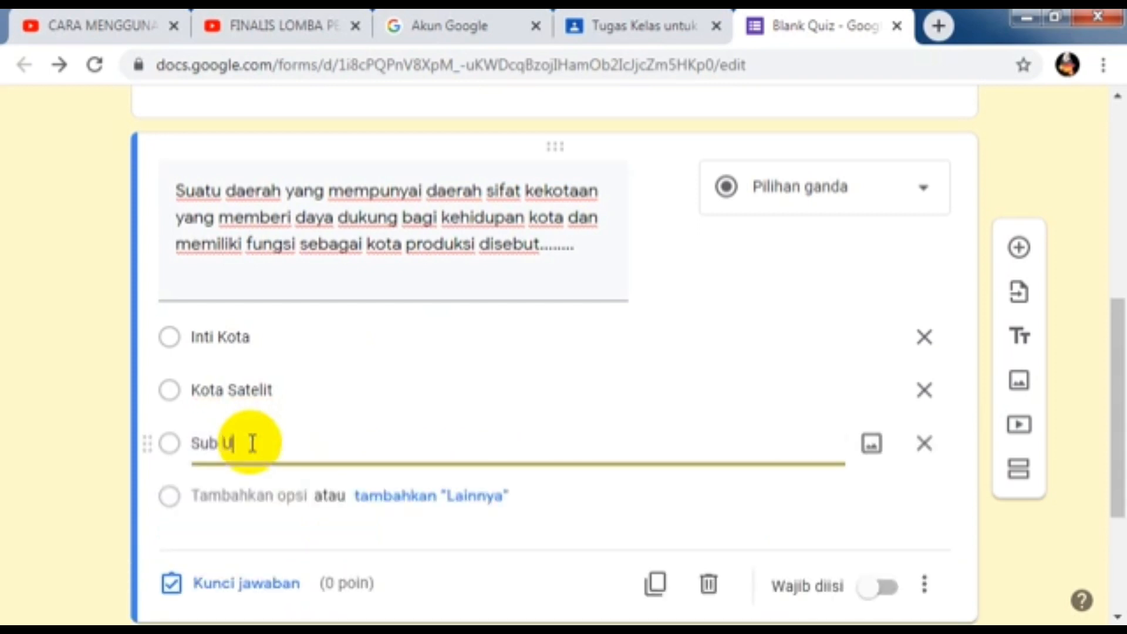
text(rban)
Step: Add a fourth answer option "Sub Urban Fringe" and a fifth option "Selaput Inti Kota"
key(Return)
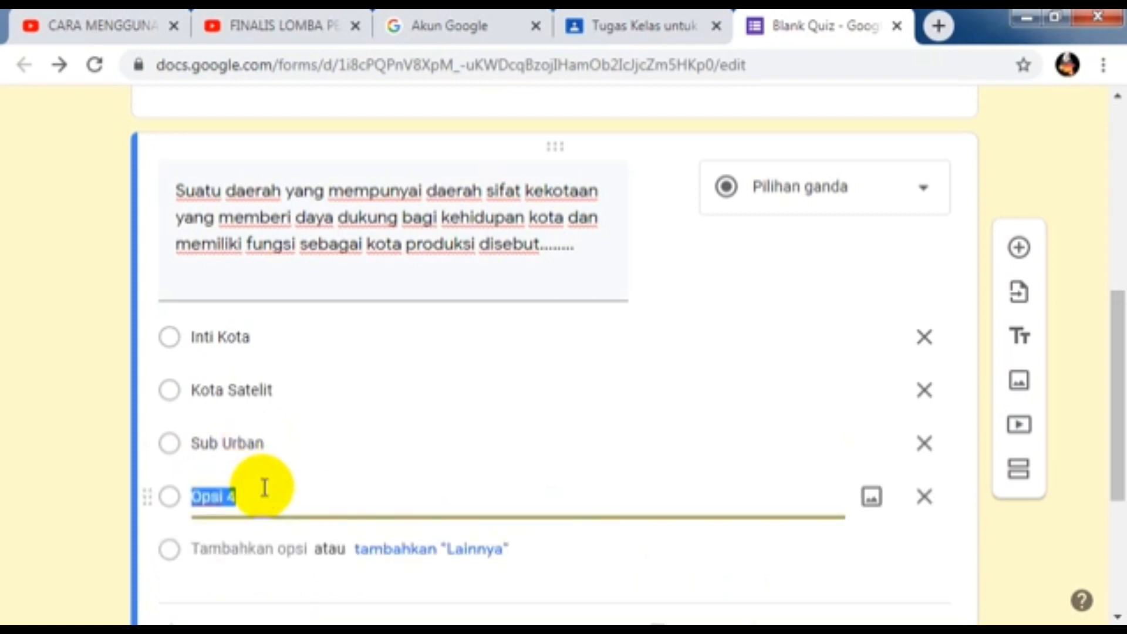
text(S)
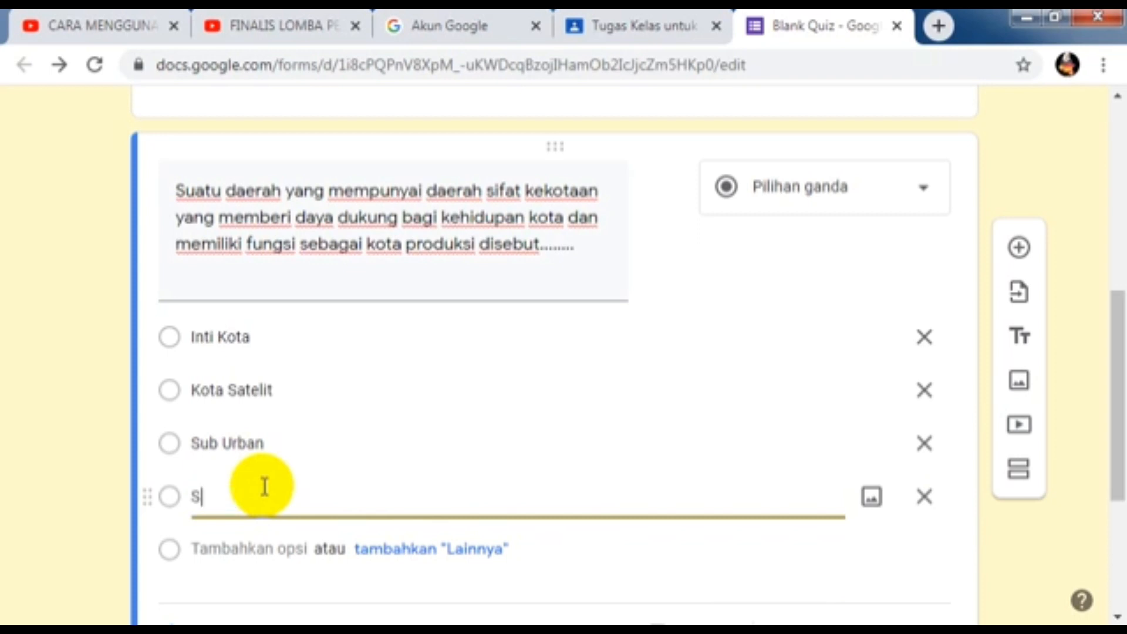
text(ub Urban Fringe)
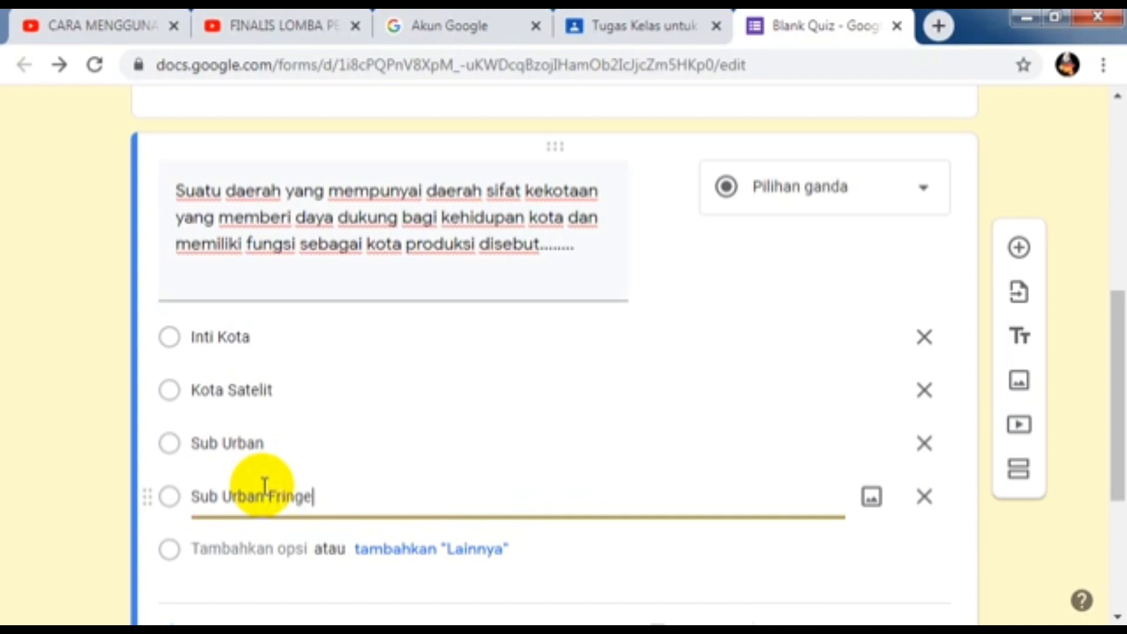
click(267, 540)
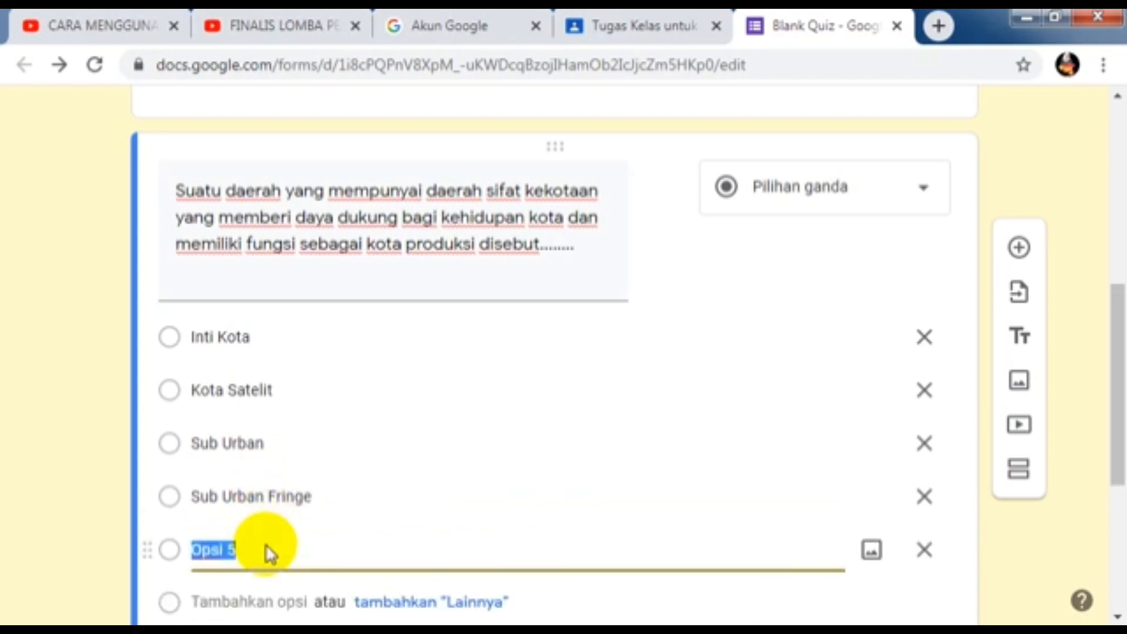
text(S)
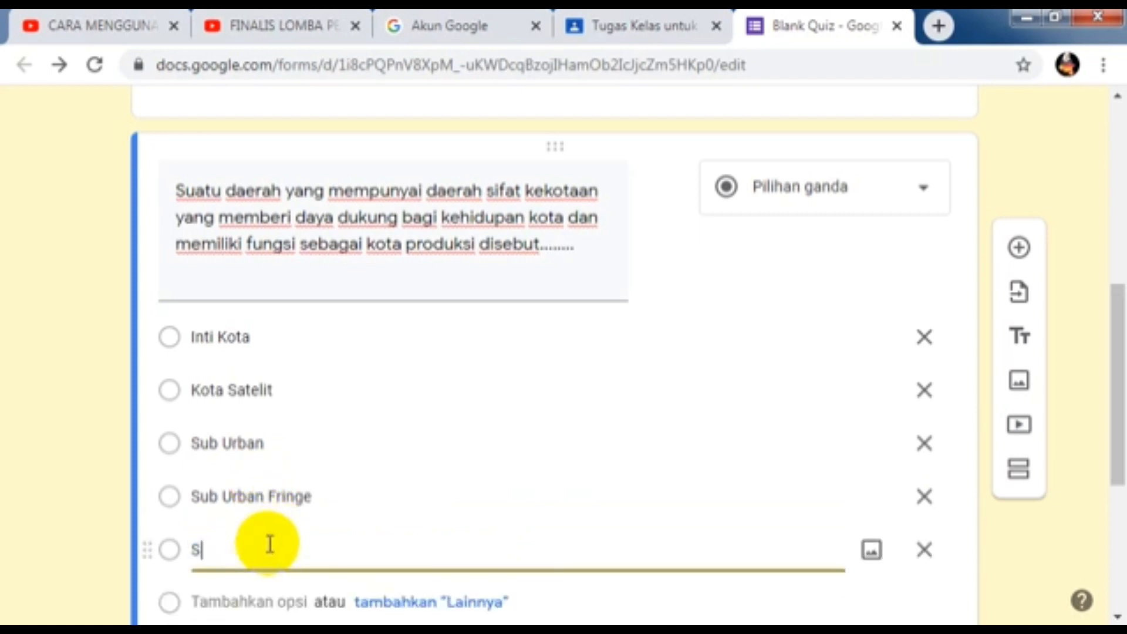
text(elaput I)
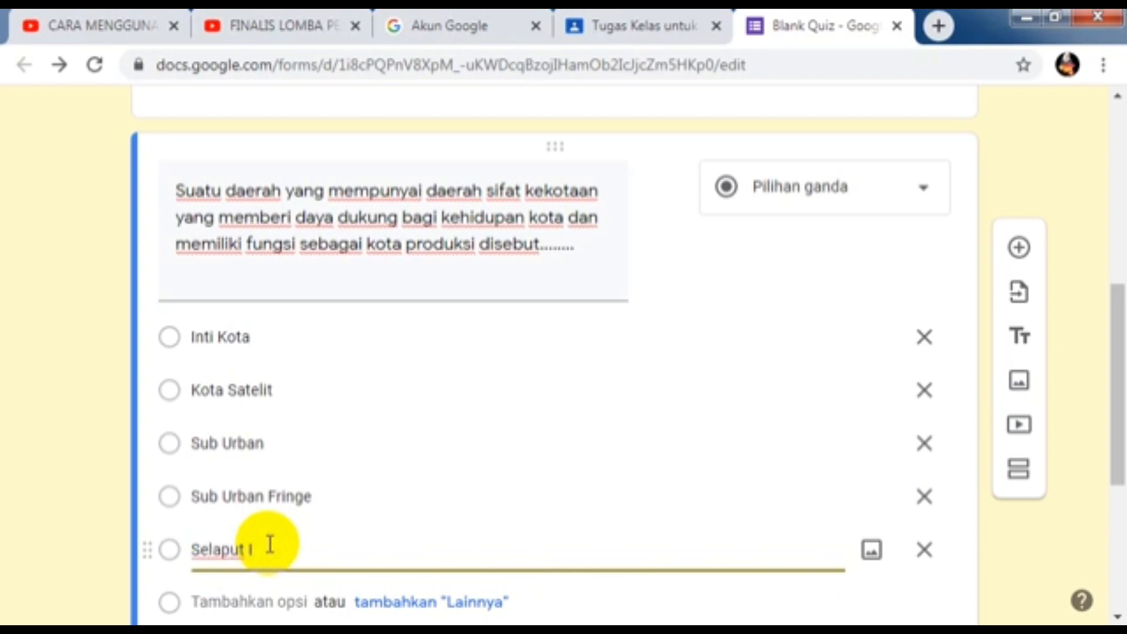
text(nti Kota)
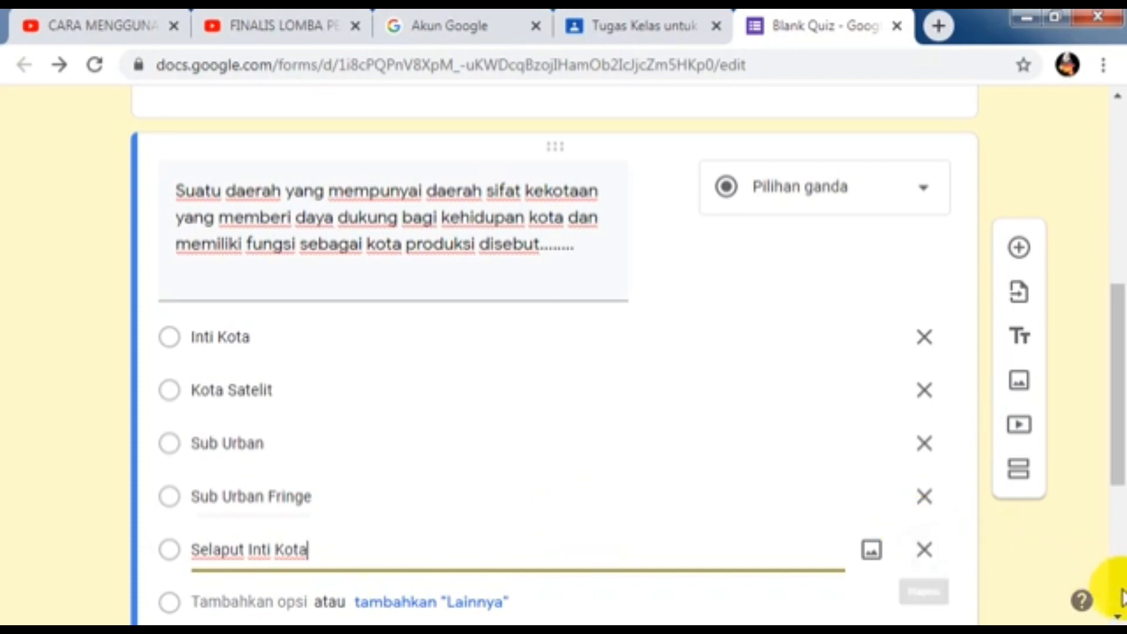
Step: Open the question's answer key and mark "Selaput Inti Kota" as the correct answer
scroll(1115, 618, down, 1)
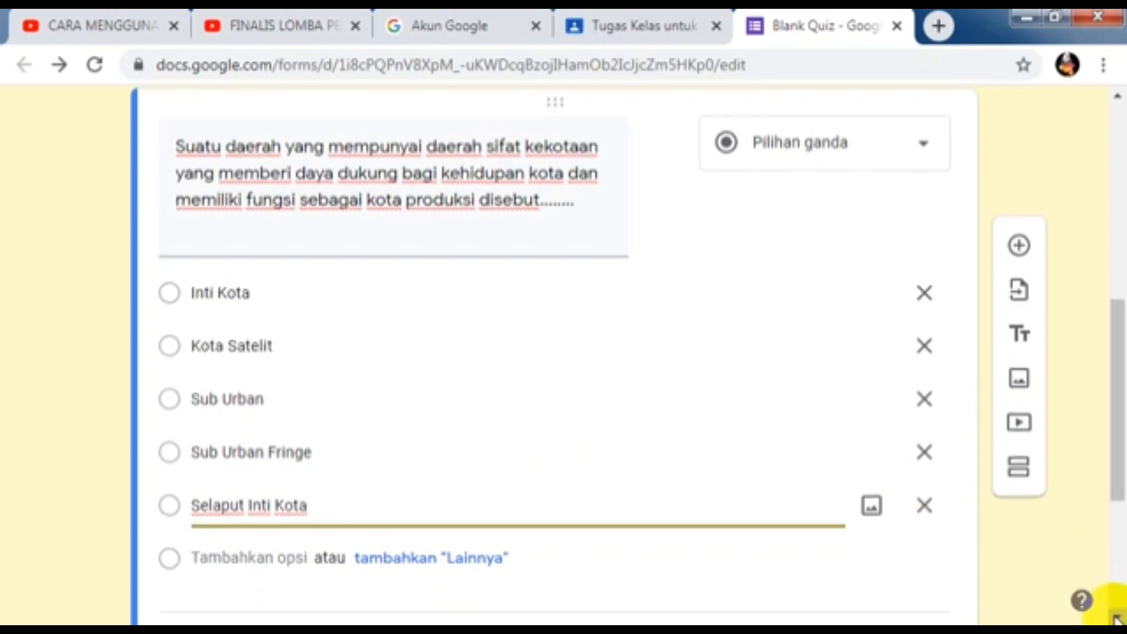
scroll(1115, 617, down, 2)
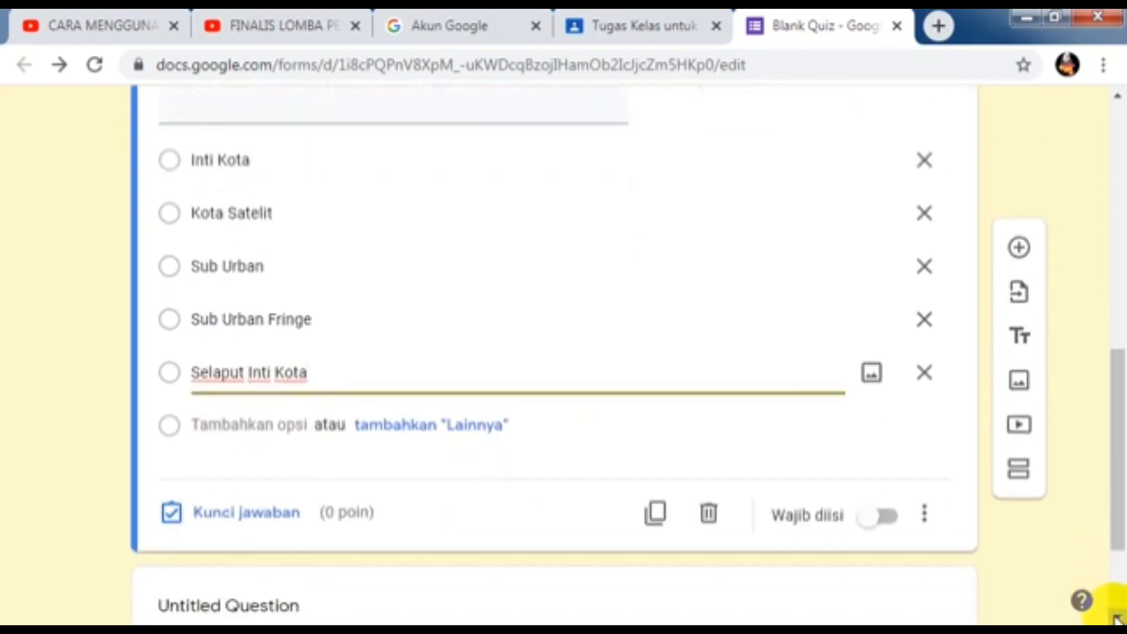
click(229, 523)
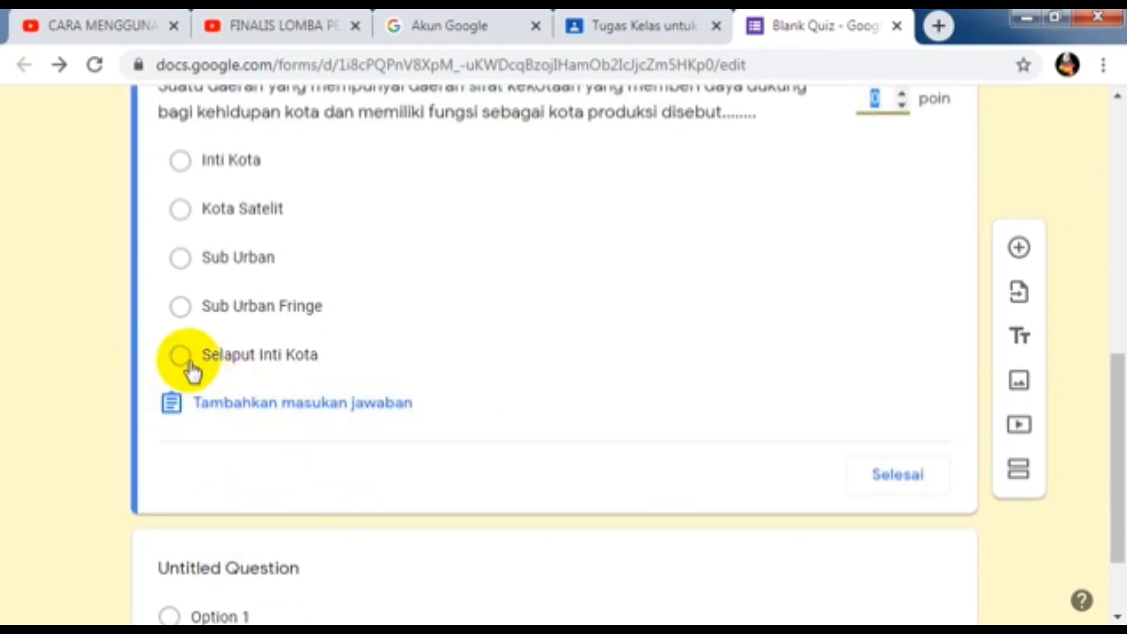
click(185, 358)
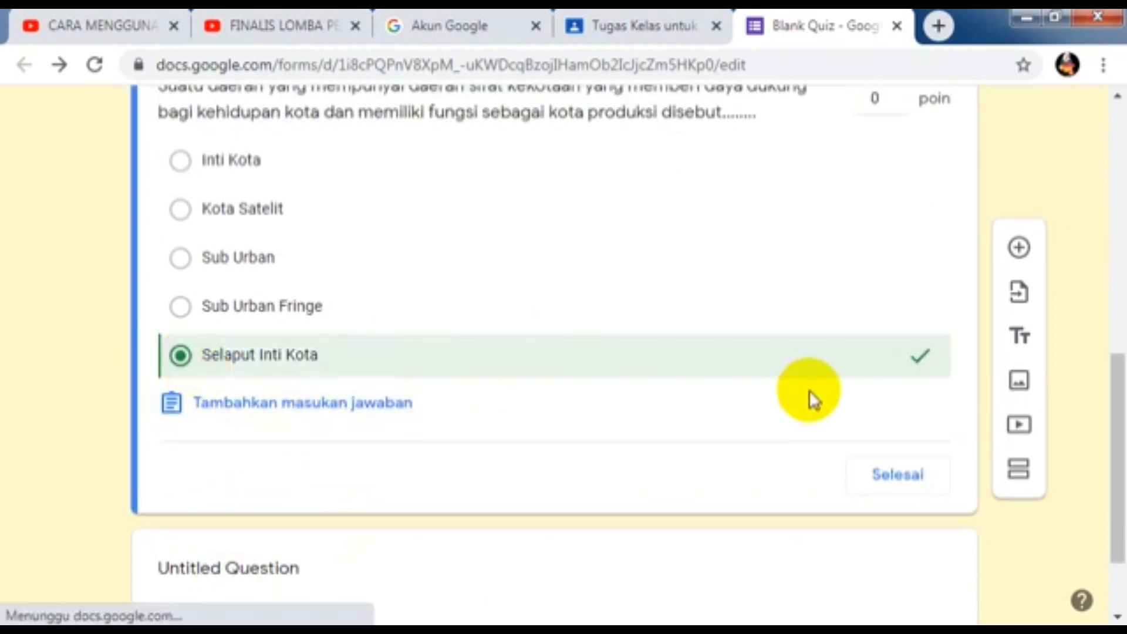
Step: Set the question's score to 25 points and finish editing its answer key
drag(1119, 382, 1118, 304)
click(875, 308)
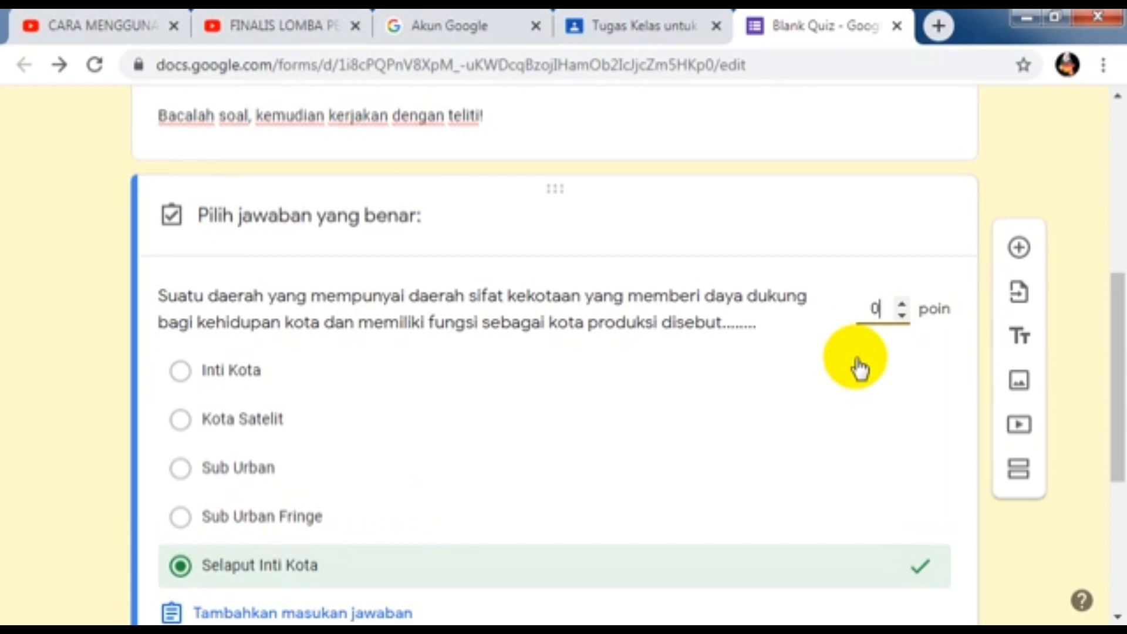
key(BackSpace)
text(25)
drag(1110, 453, 1118, 572)
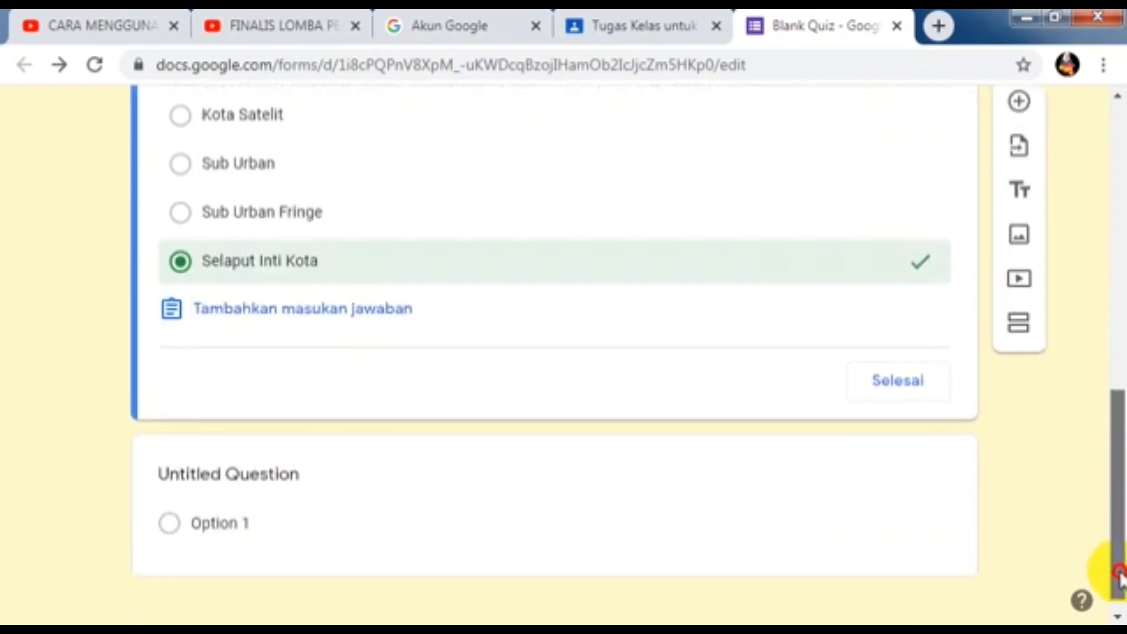
click(883, 362)
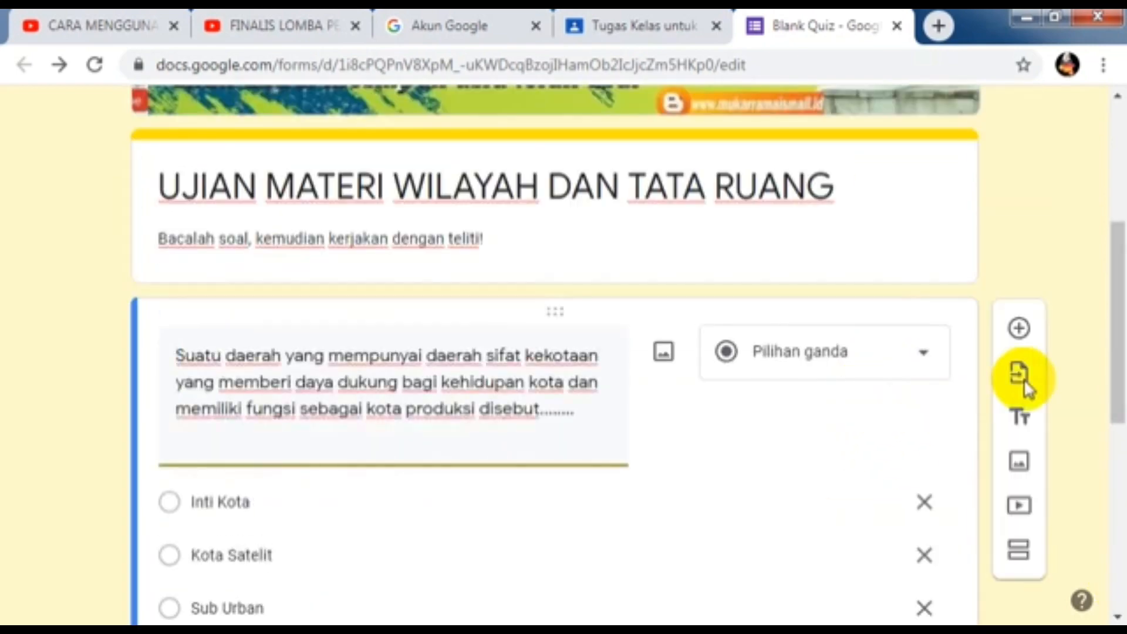
Step: Begin the text of the untitled second question with "Wilayah merupakan permukaan bumi yang dapat"
drag(1115, 359, 1119, 559)
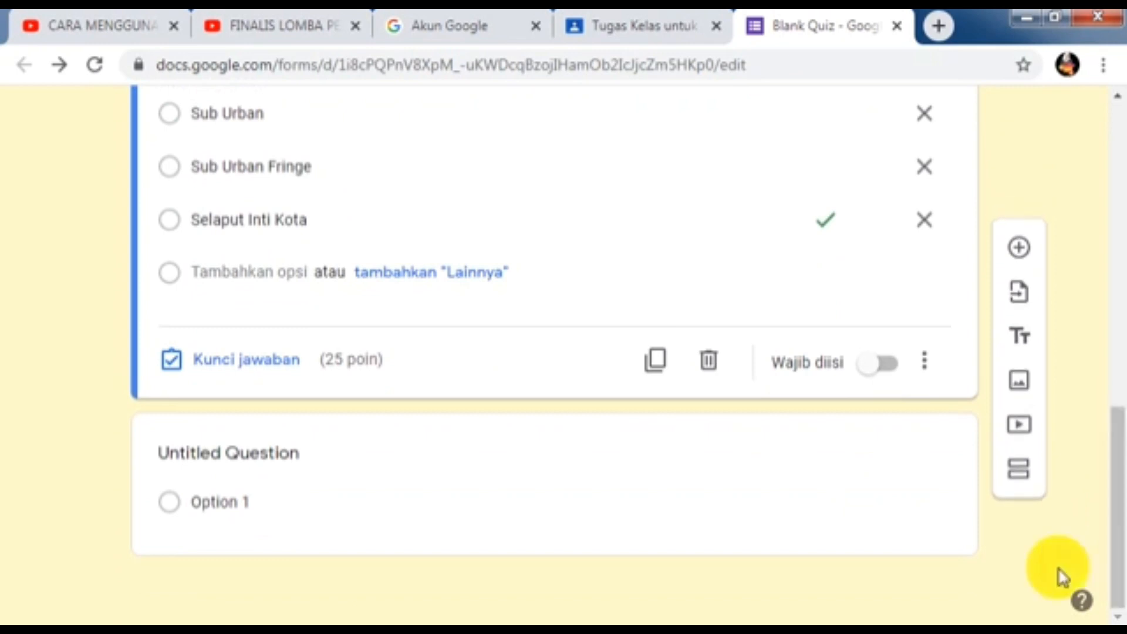
click(295, 457)
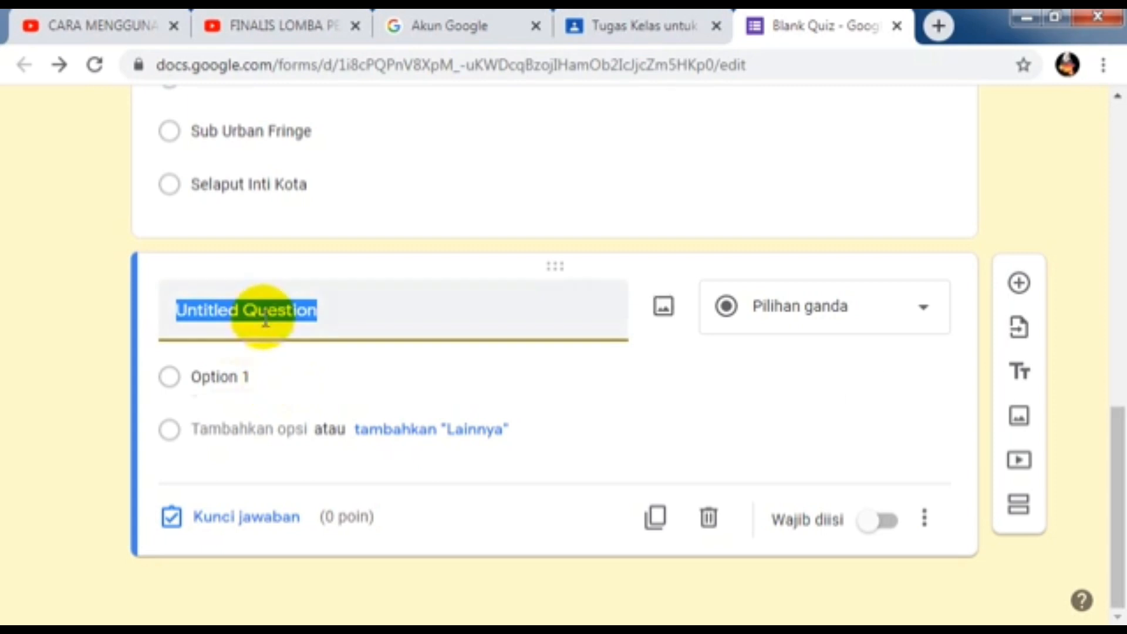
text(Wilayah )
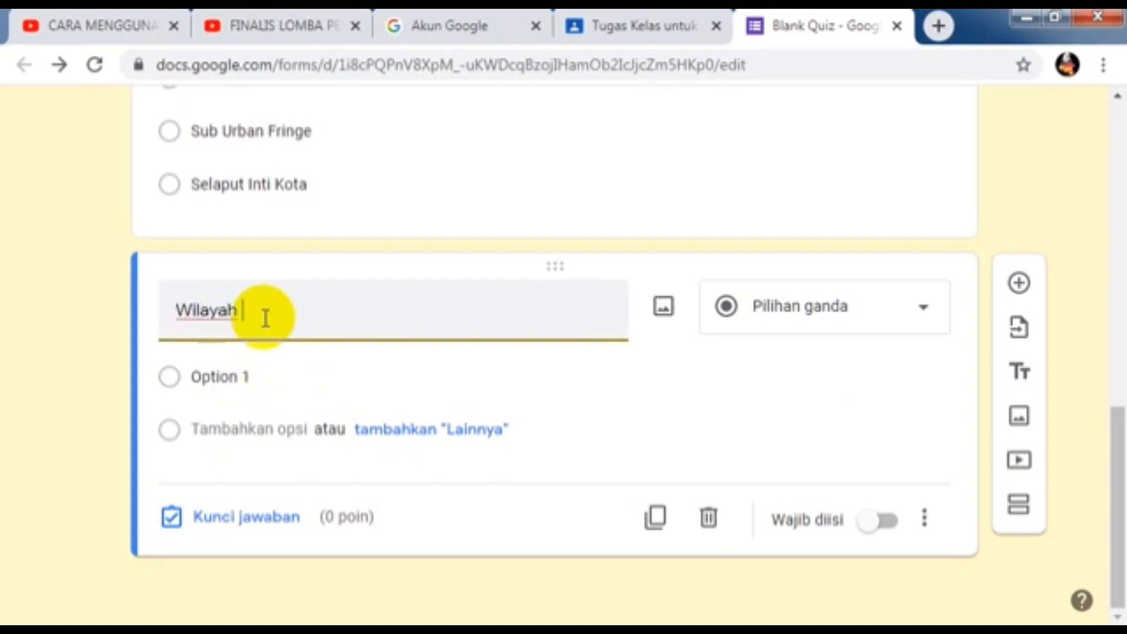
text(merupakan)
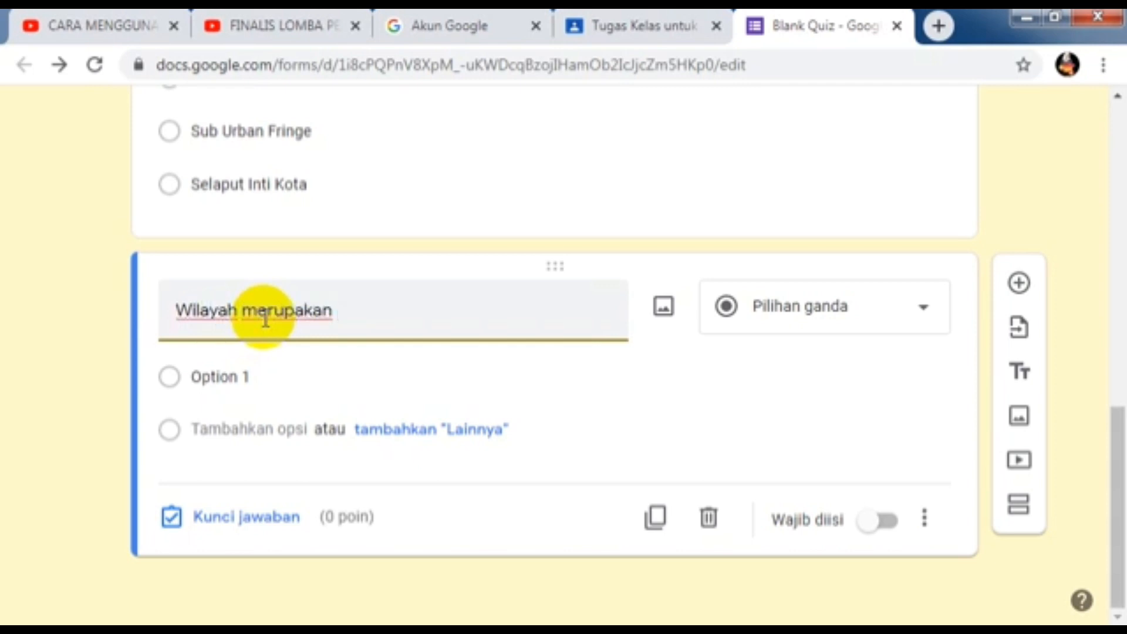
text( permukaan bum)
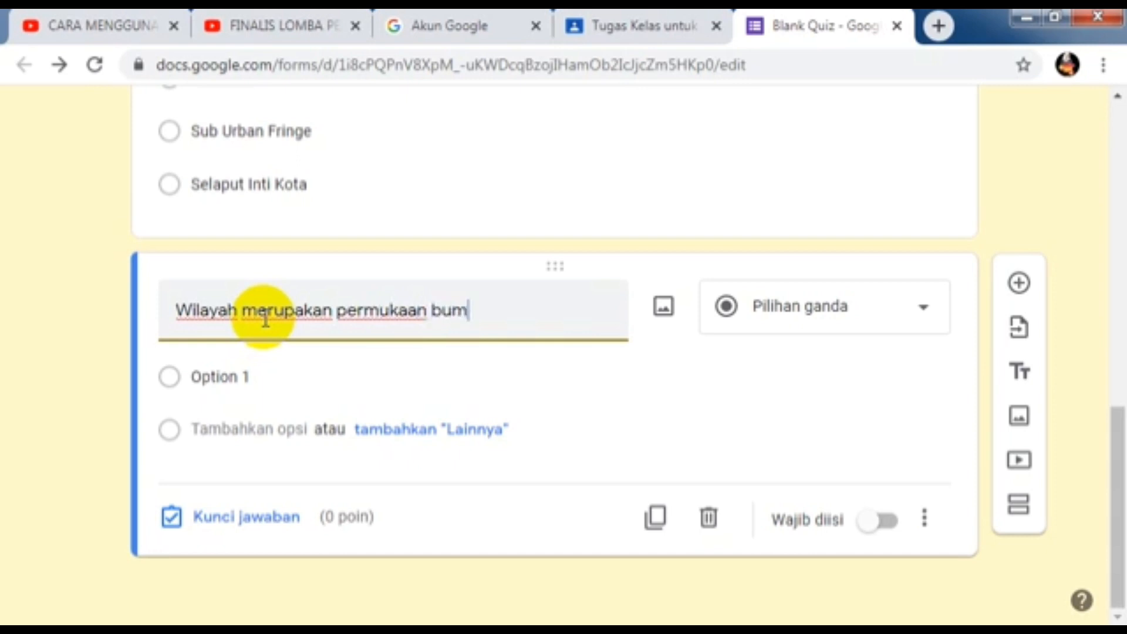
text(i yang apat)
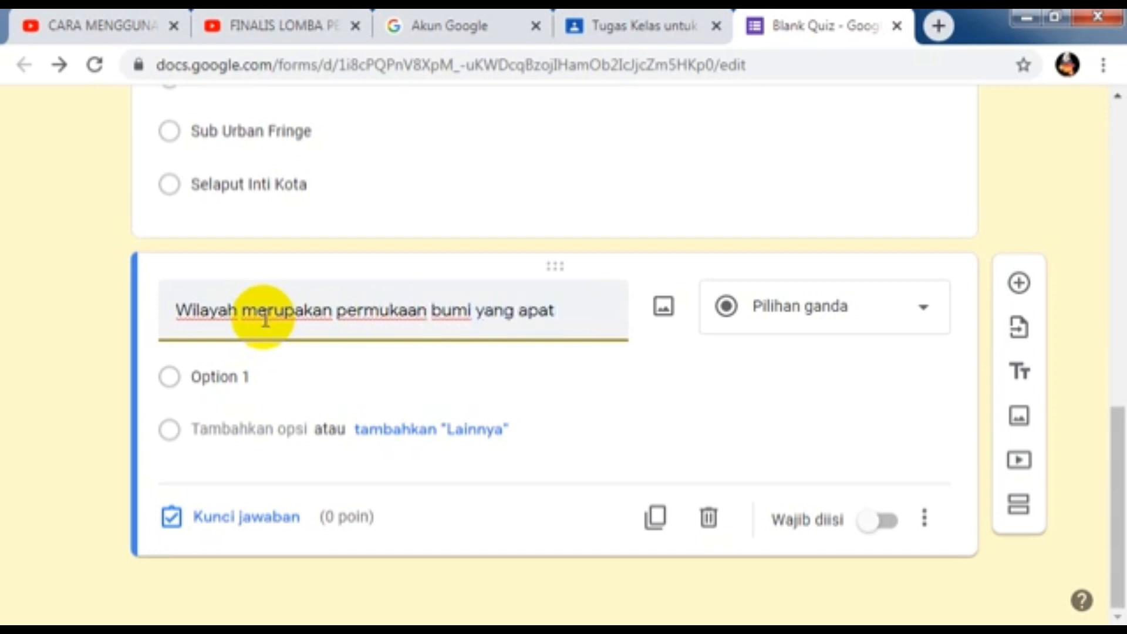
key(Left)
key(Left)
text(d)
key(End)
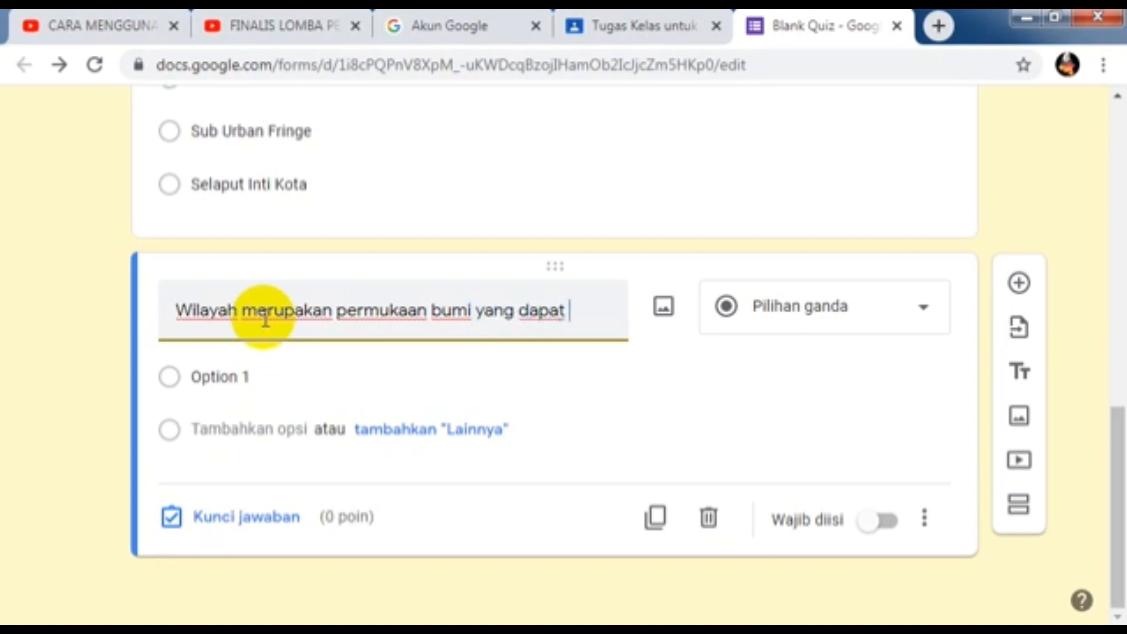
Step: Continue the second question's text with "dibedakan dalam hal-hal tertentu dari daerah sekitarnya"
text(dibedakan )
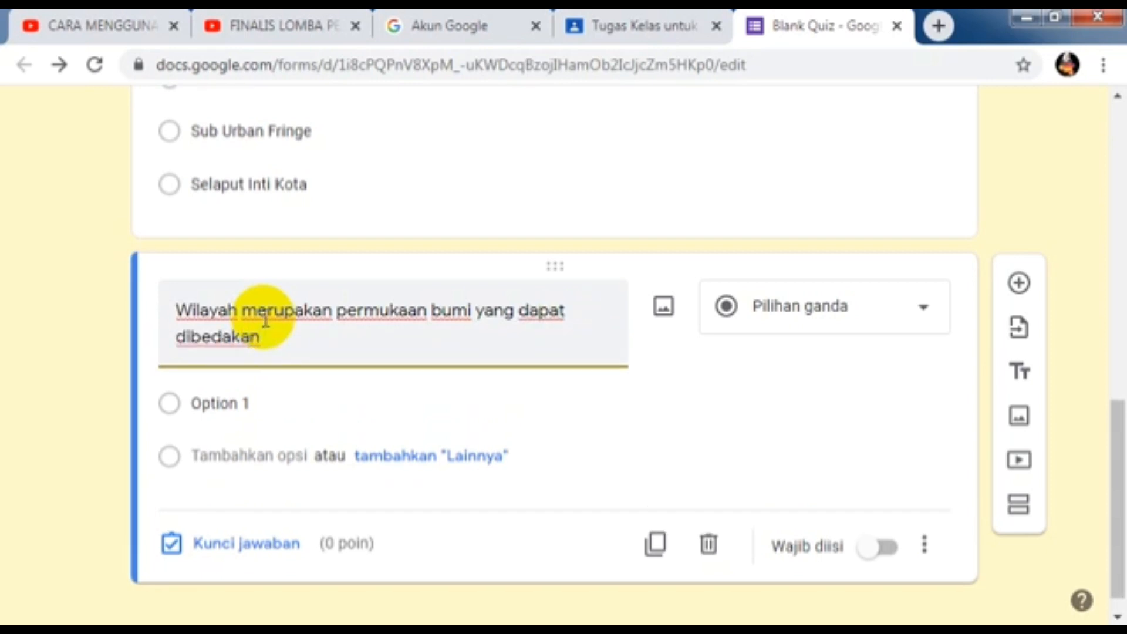
text(dalam hal-)
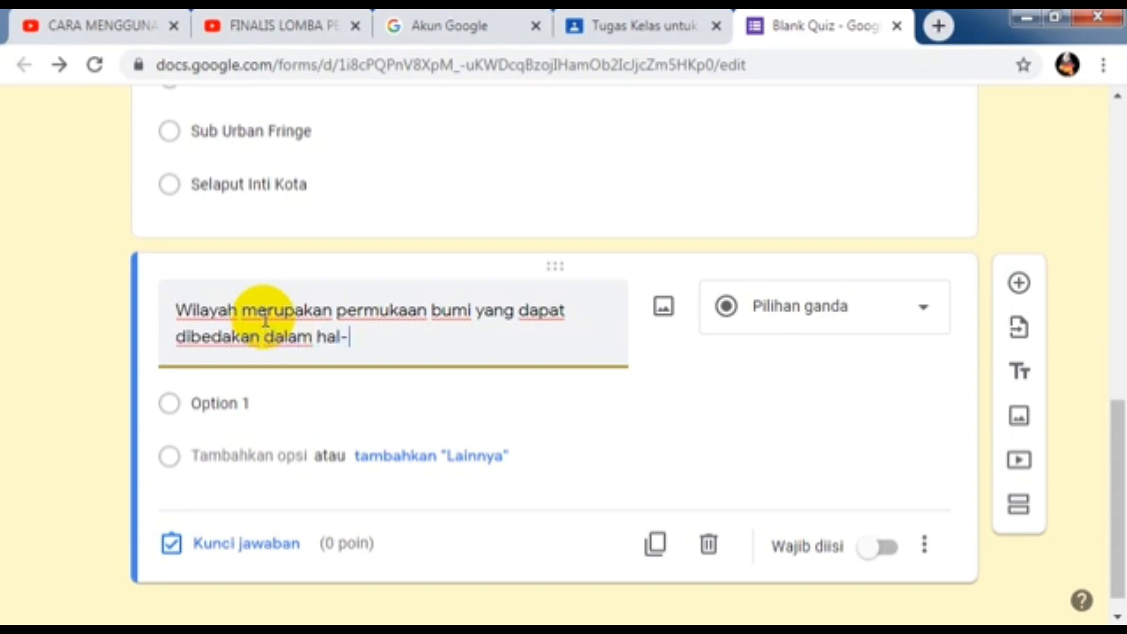
text(hal terten)
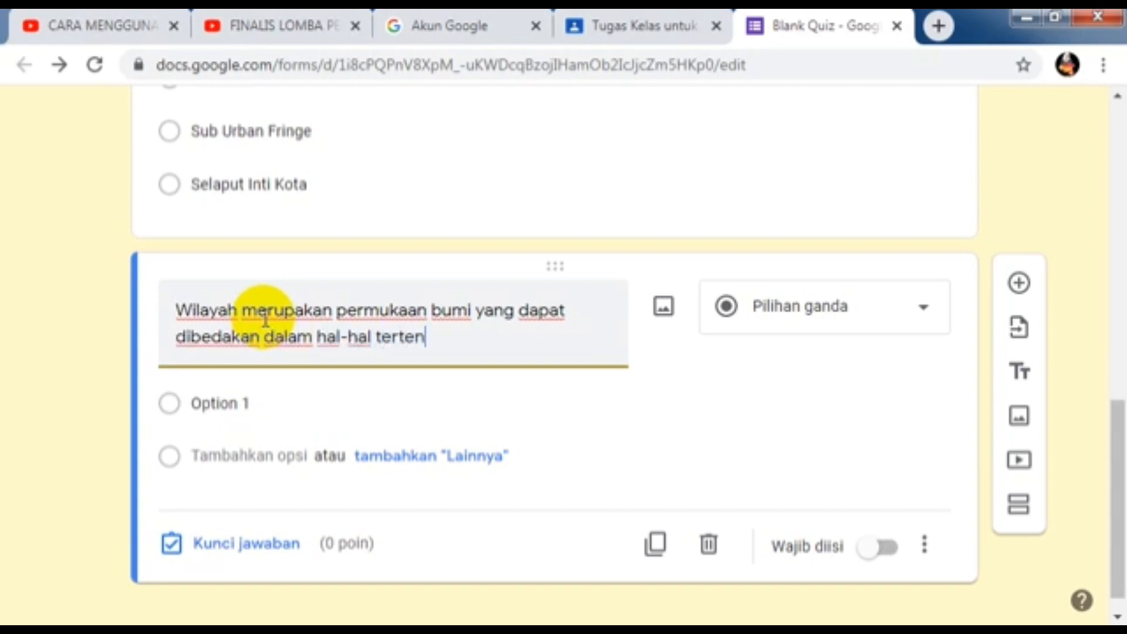
text(tu da)
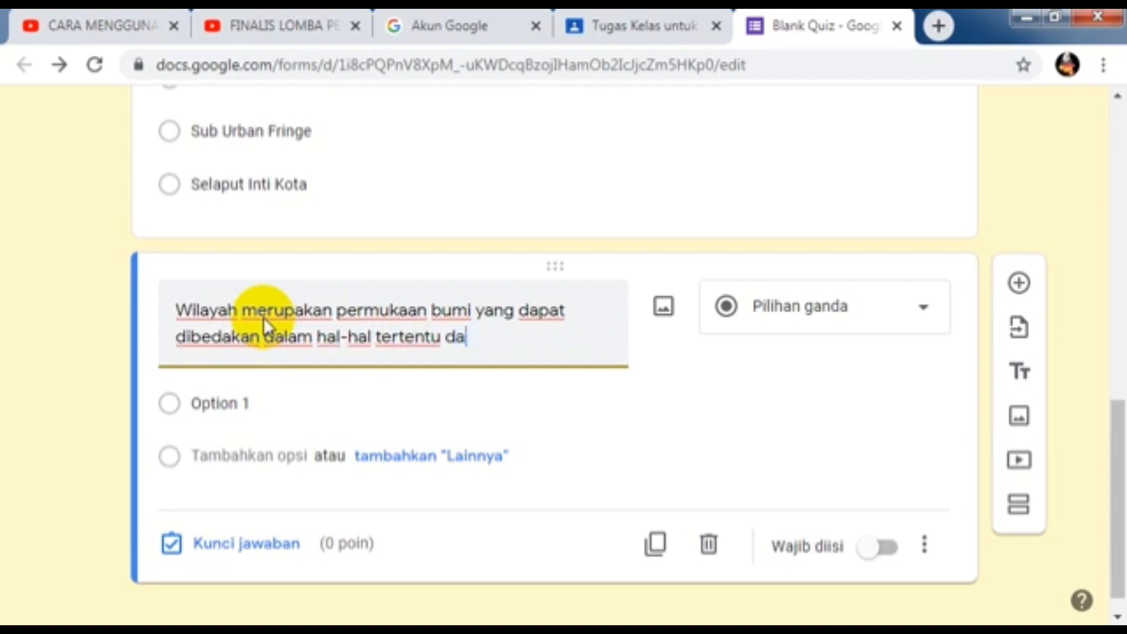
text(ri daerah)
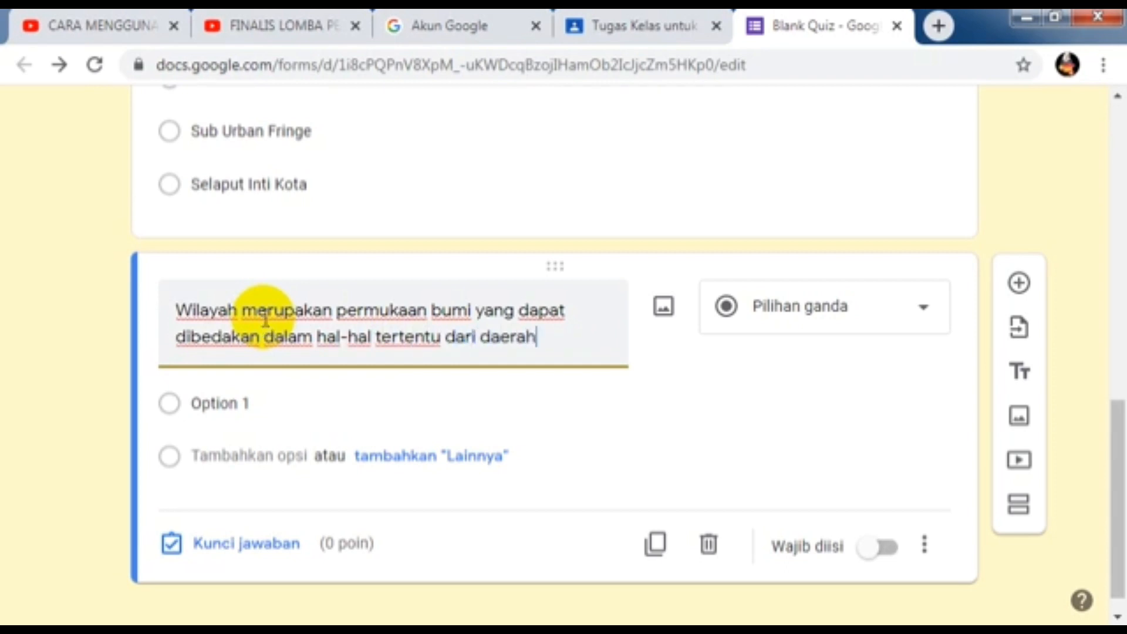
text( se)
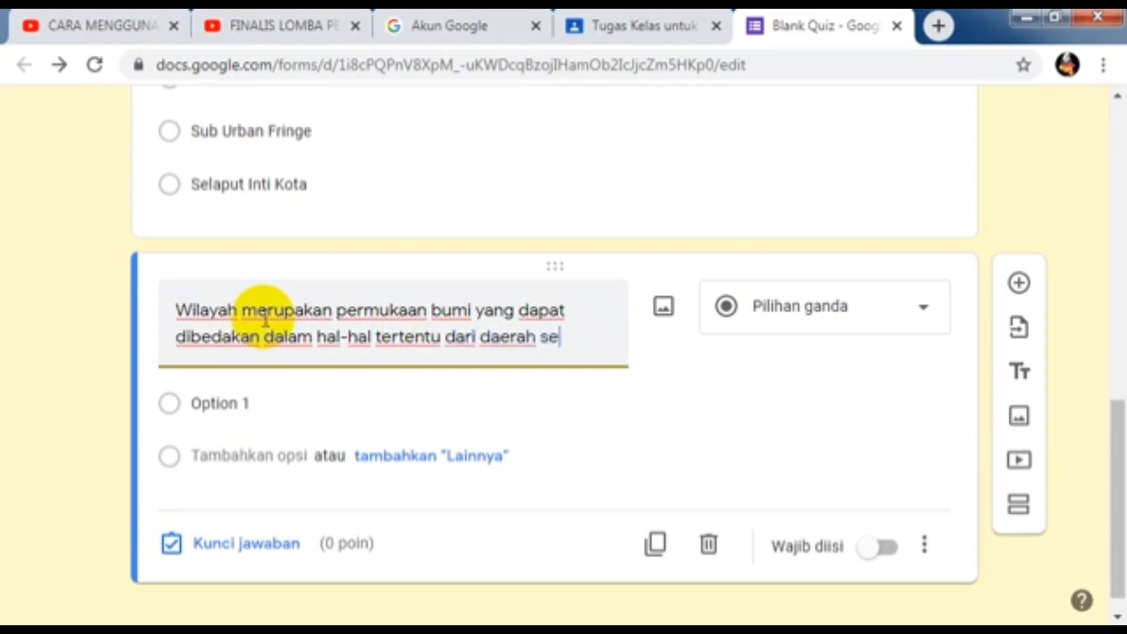
text(kitarnya)
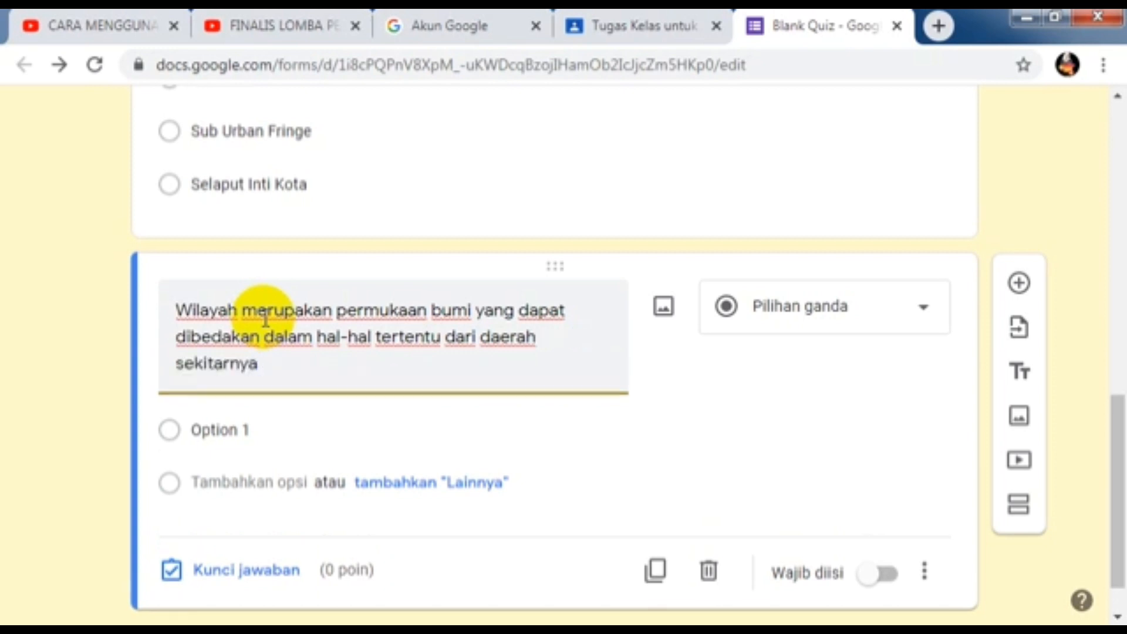
Step: Complete the second question's text with "merupakan defenisi menurut Bintarto dan Hadisumarno"
text( merup)
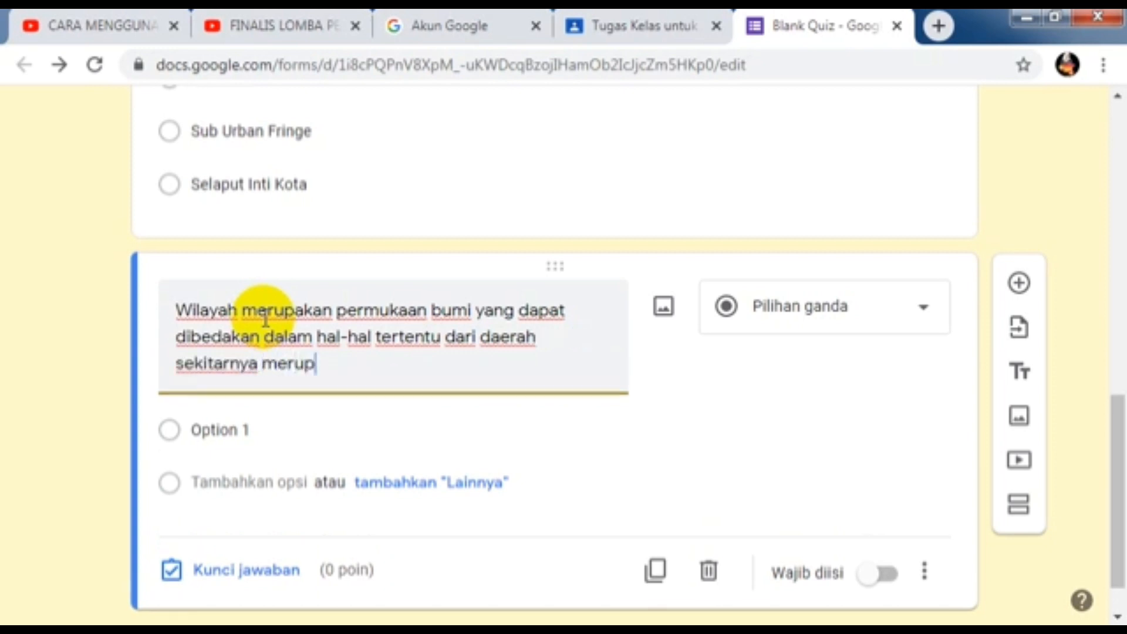
text(akan)
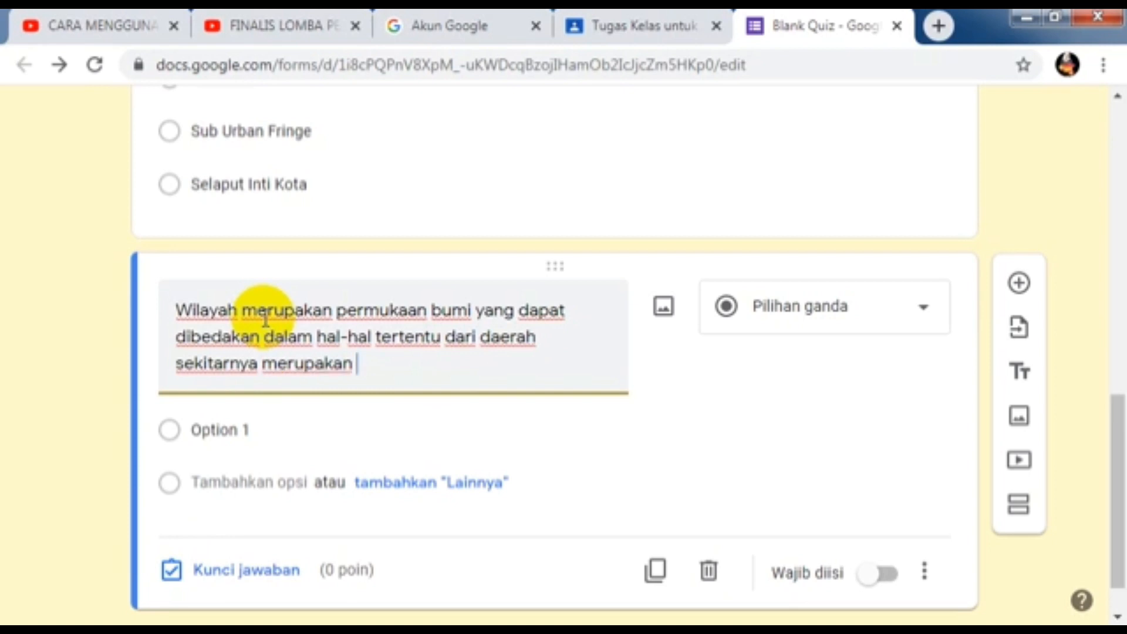
text(defenisi)
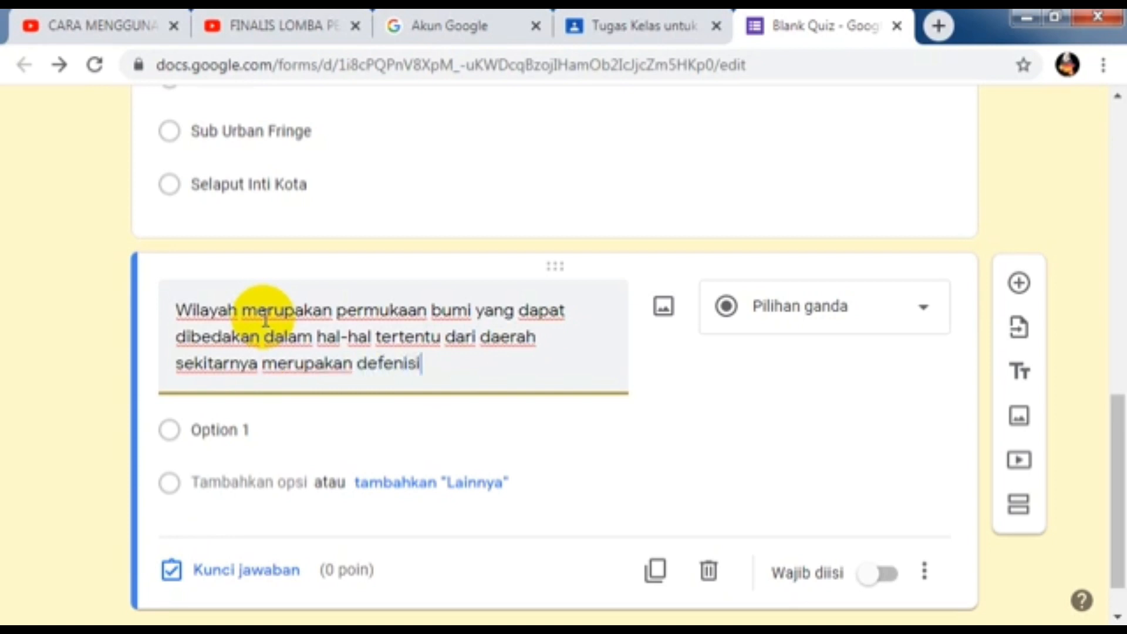
text( menurut B)
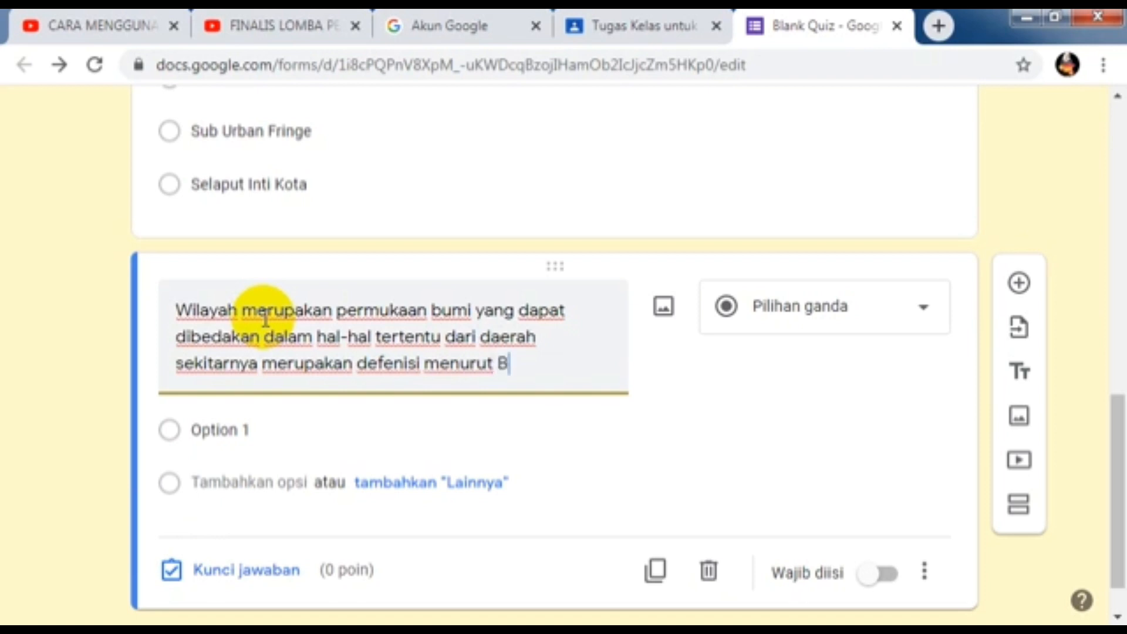
text(inta)
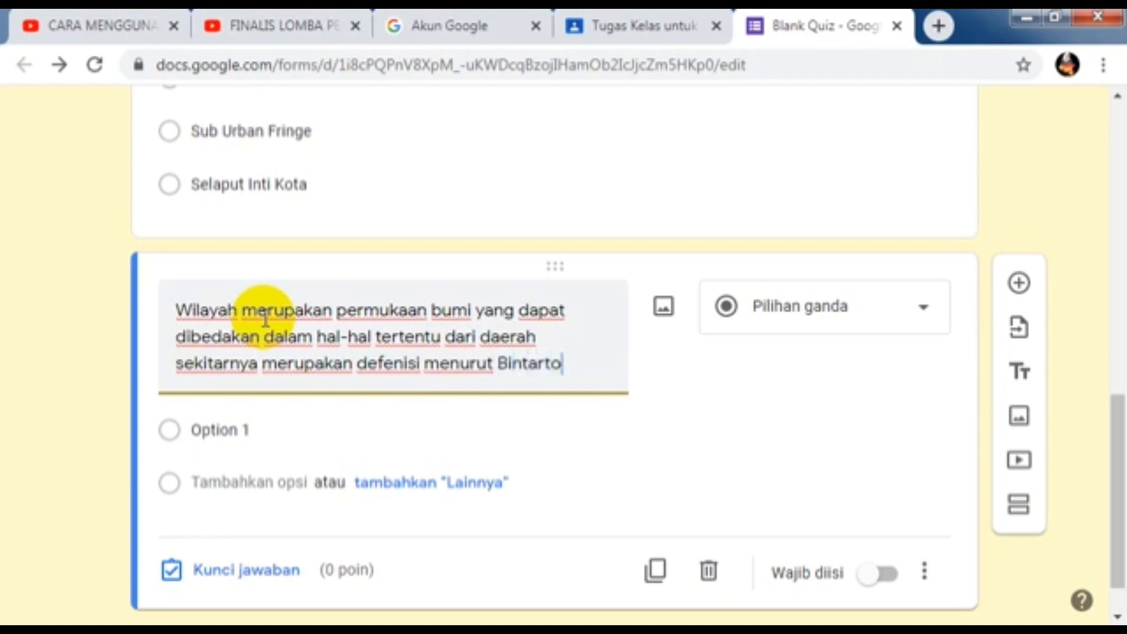
text(rto dan H)
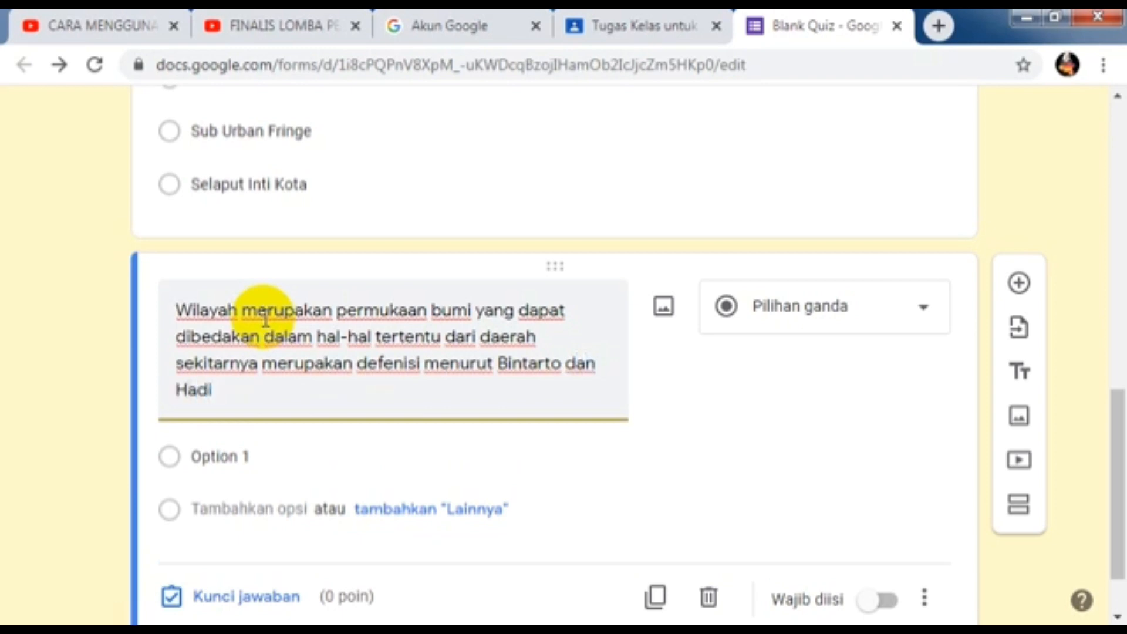
text(adiS)
key(BackSpace)
text(sumarno)
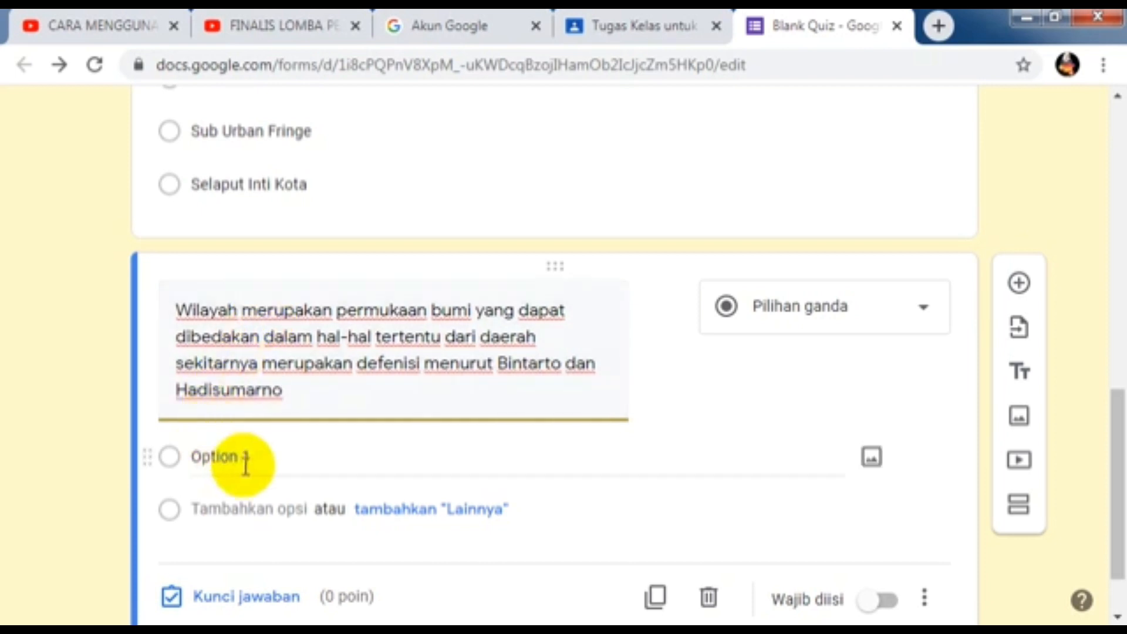
Step: Set the second question's first answer option to "Benar" and add a second option reading "Salah"
click(277, 453)
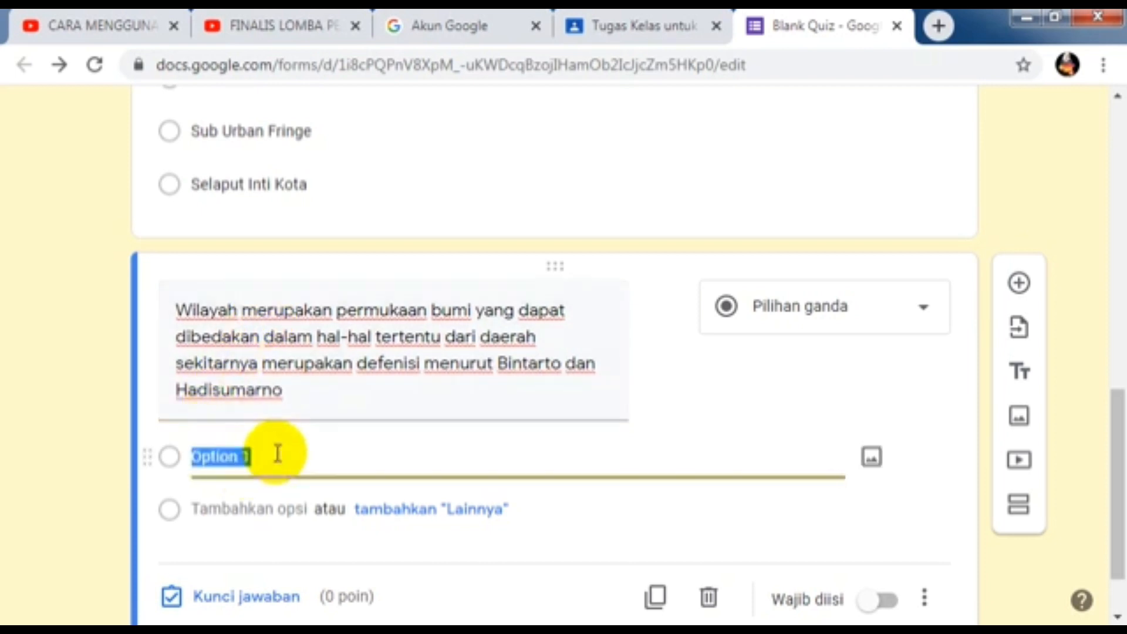
text(Benar)
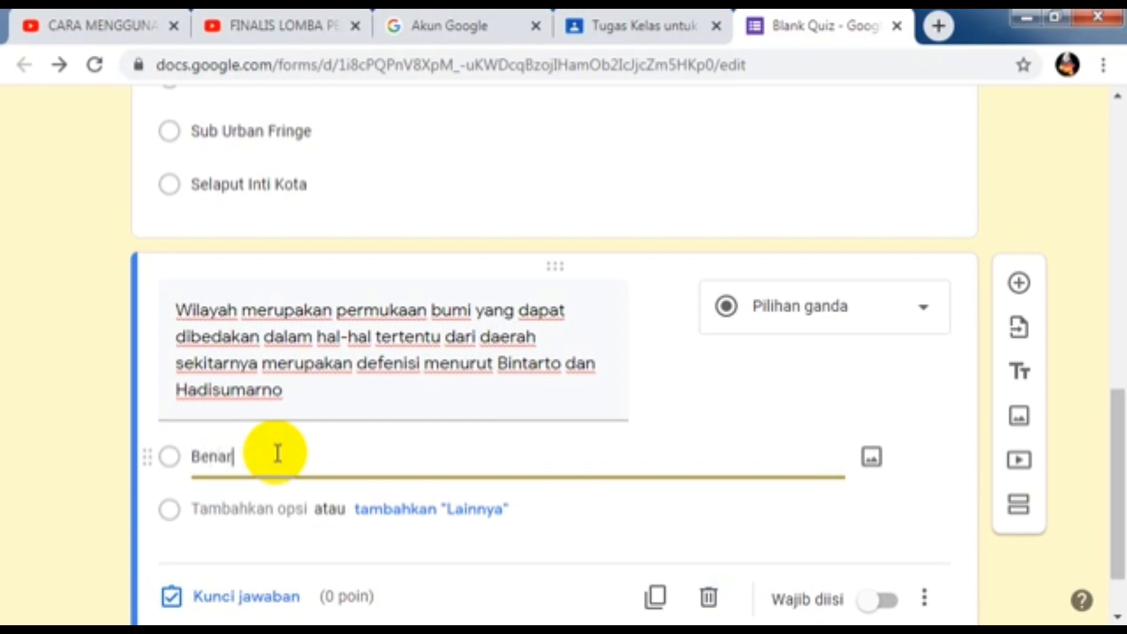
click(252, 500)
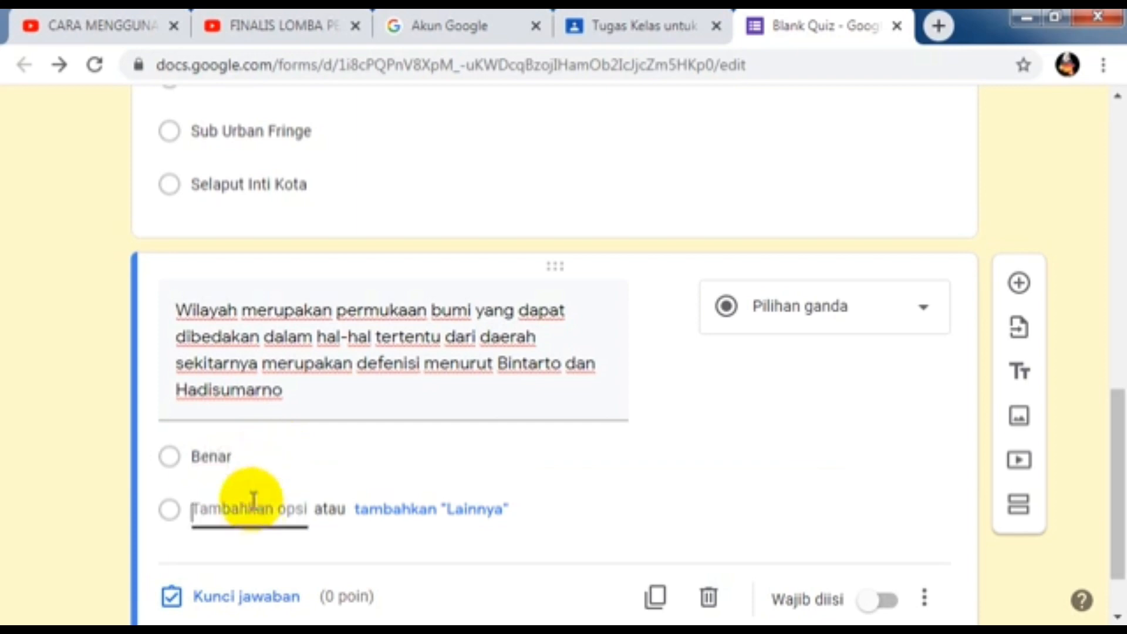
text(Sakk)
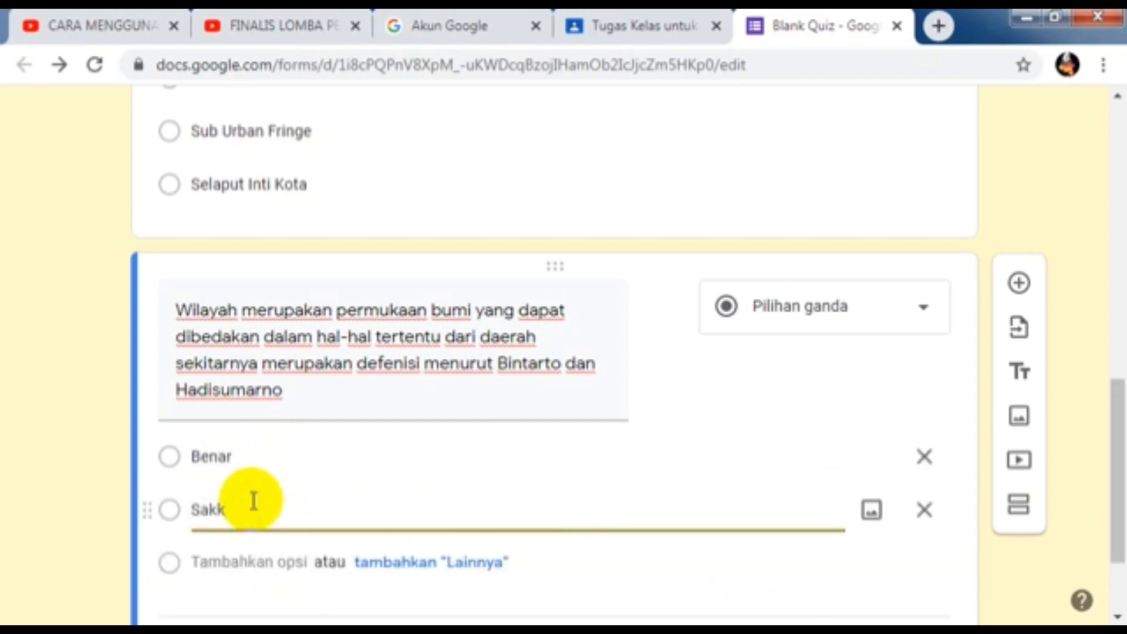
key(BackSpace)
key(BackSpace)
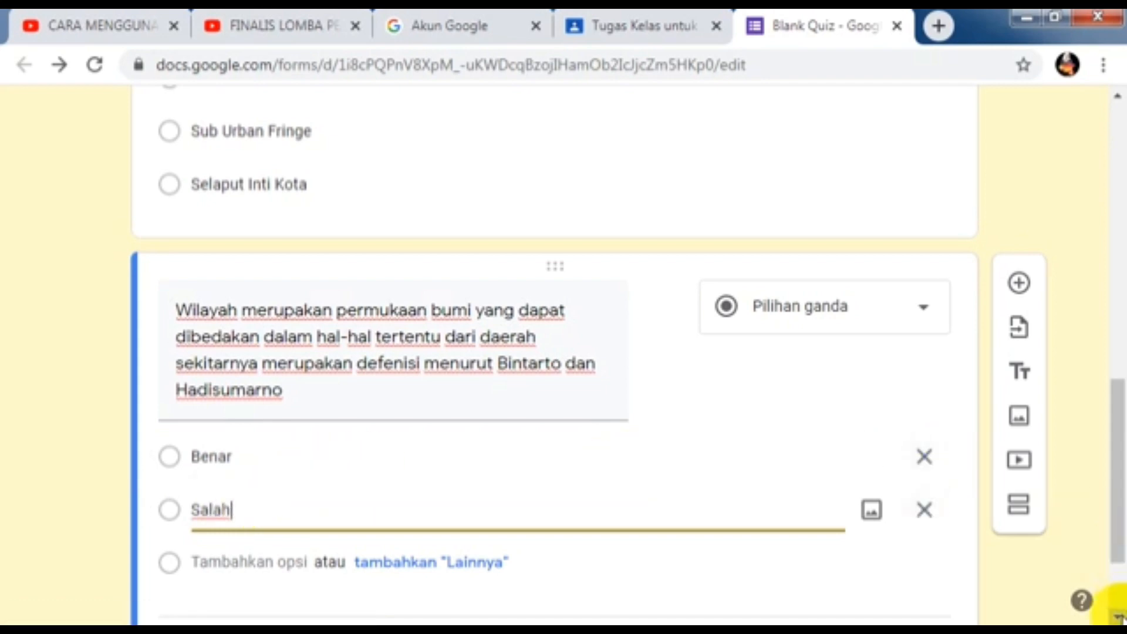
Step: Open the second question's answer key and mark "Benar" as the correct answer
click(1117, 617)
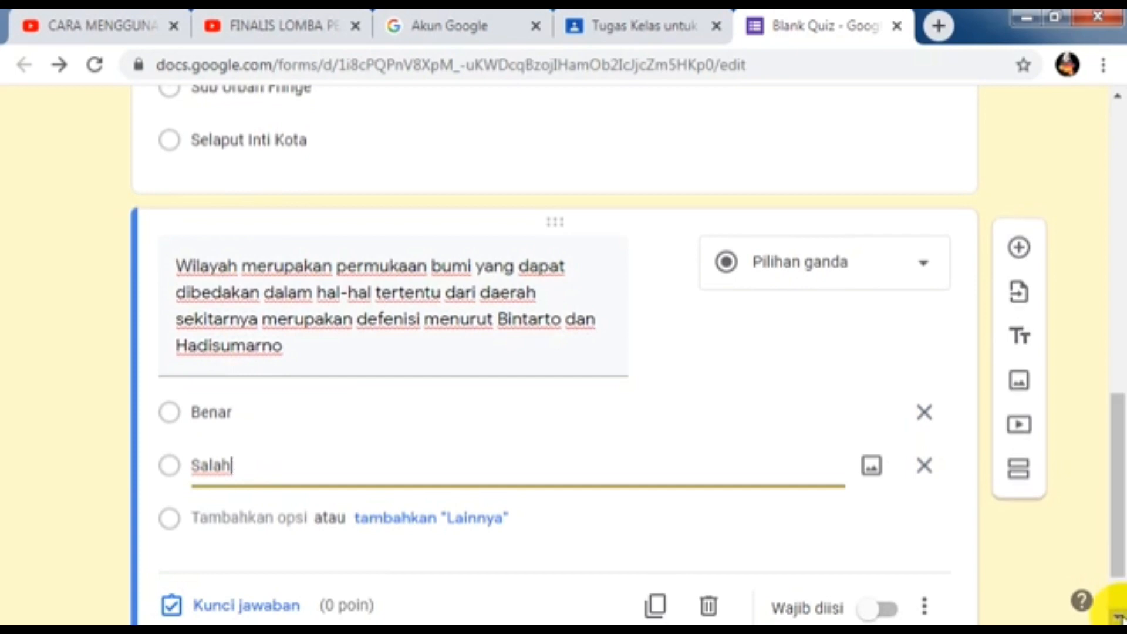
click(1118, 616)
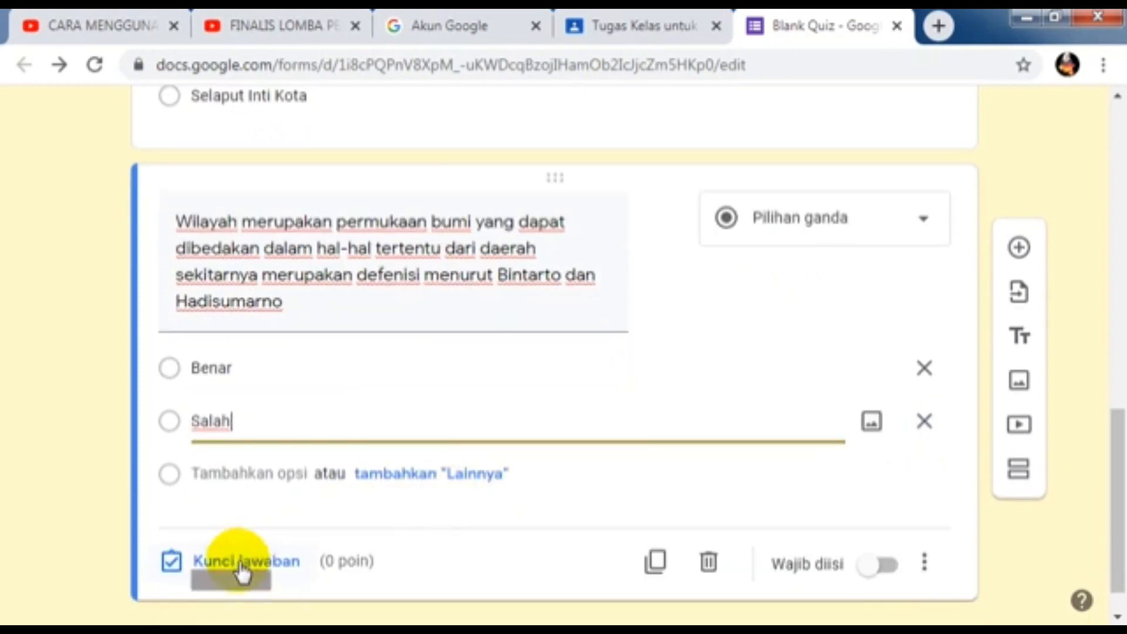
click(239, 561)
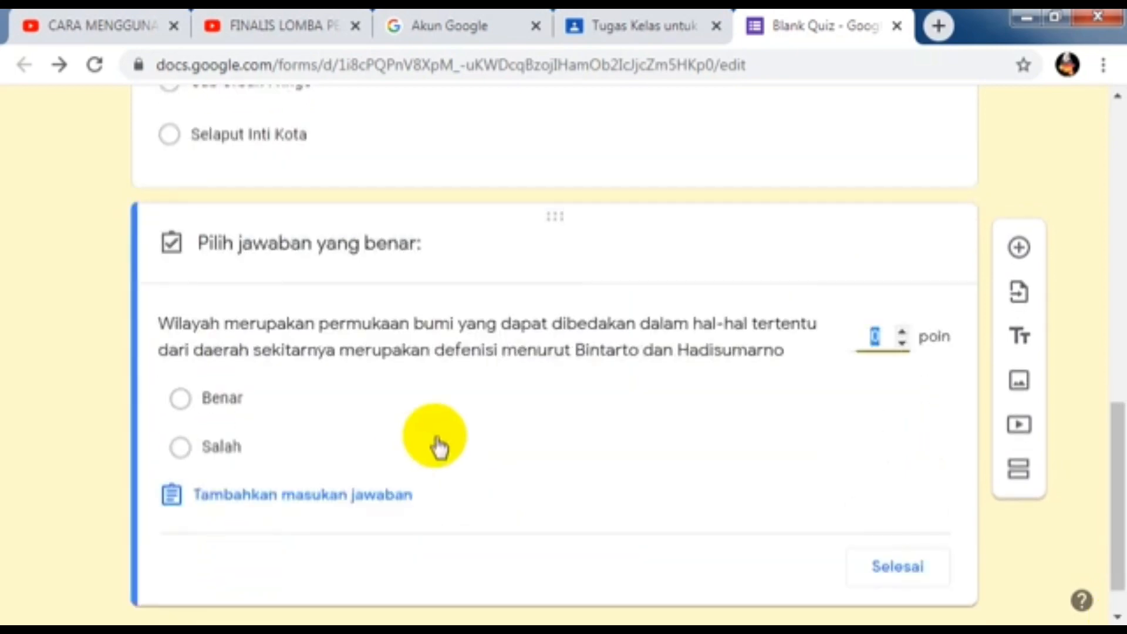
click(291, 409)
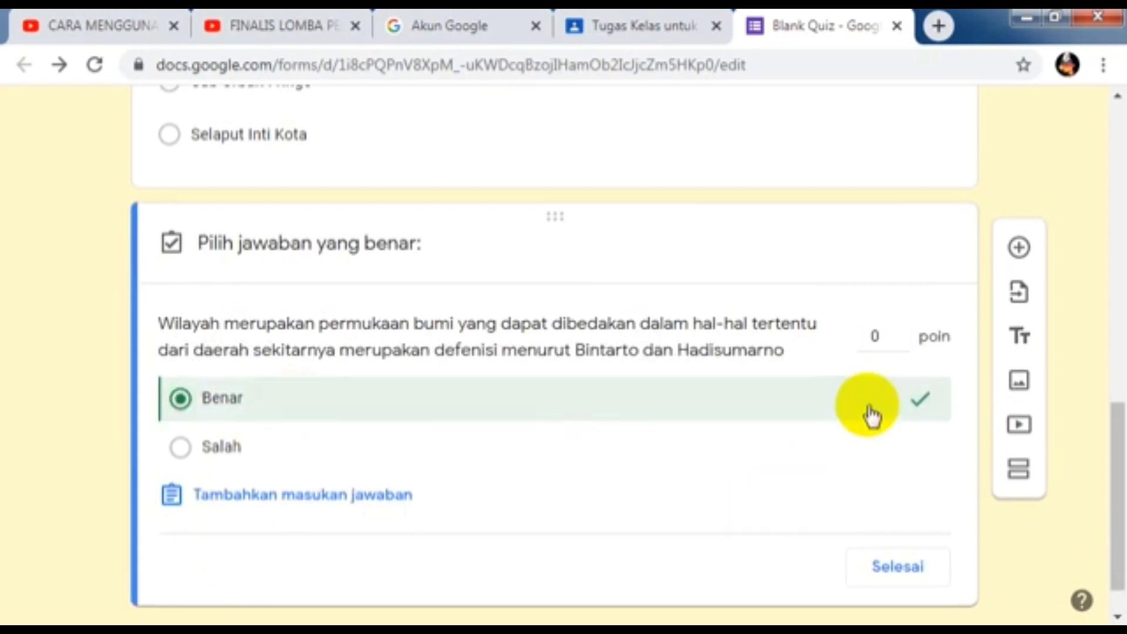
Step: Set the second question's score to 25 points and finish editing its answer key
click(882, 338)
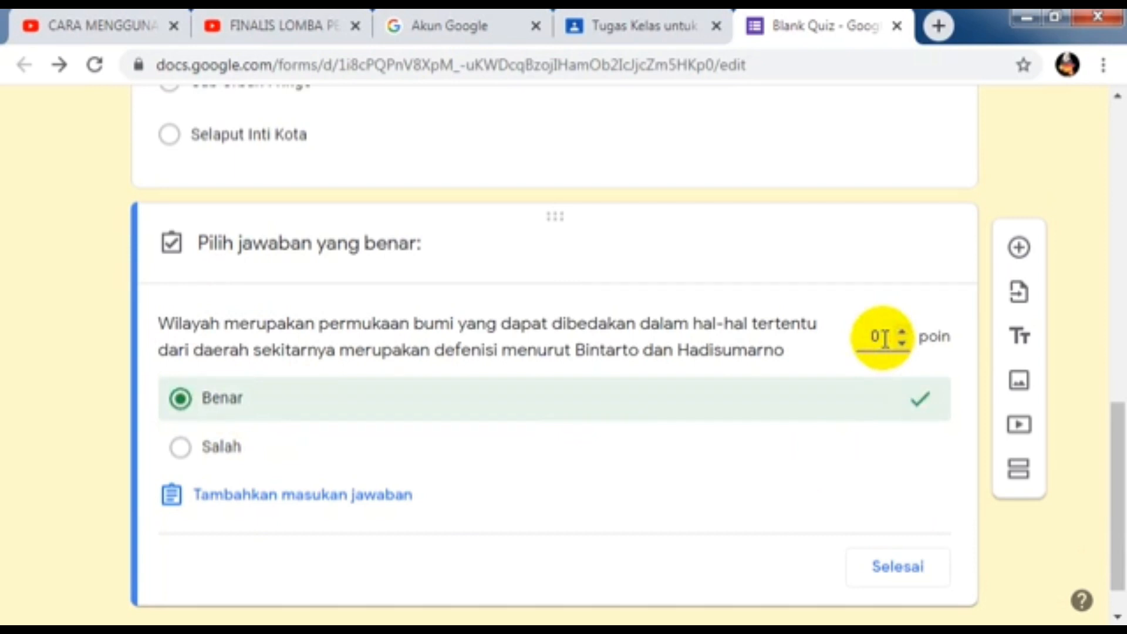
text(25)
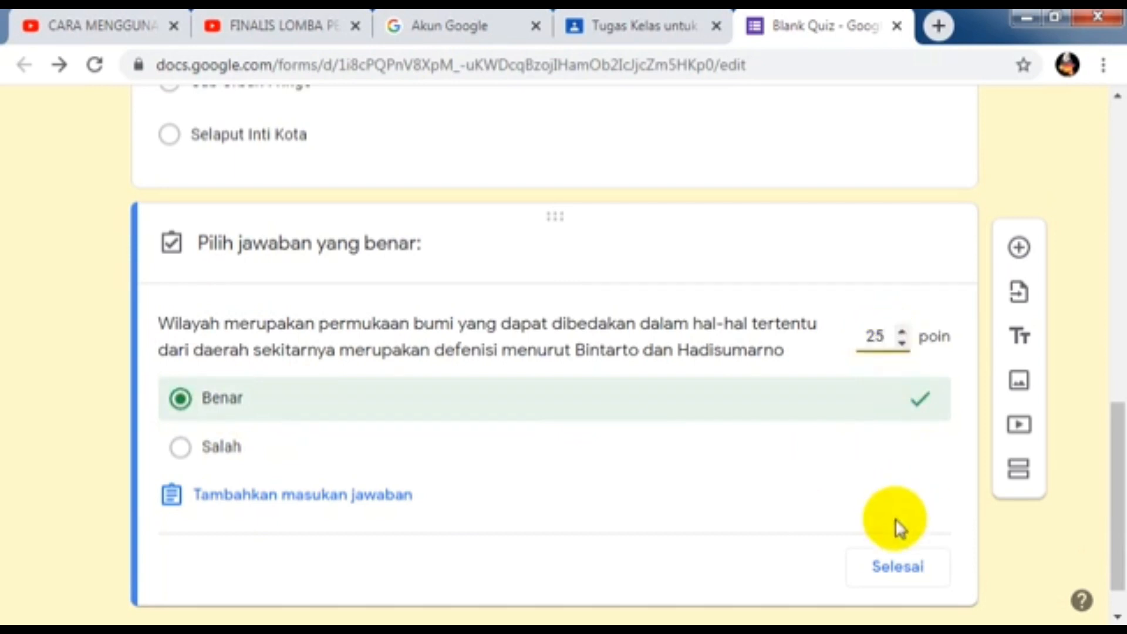
click(900, 569)
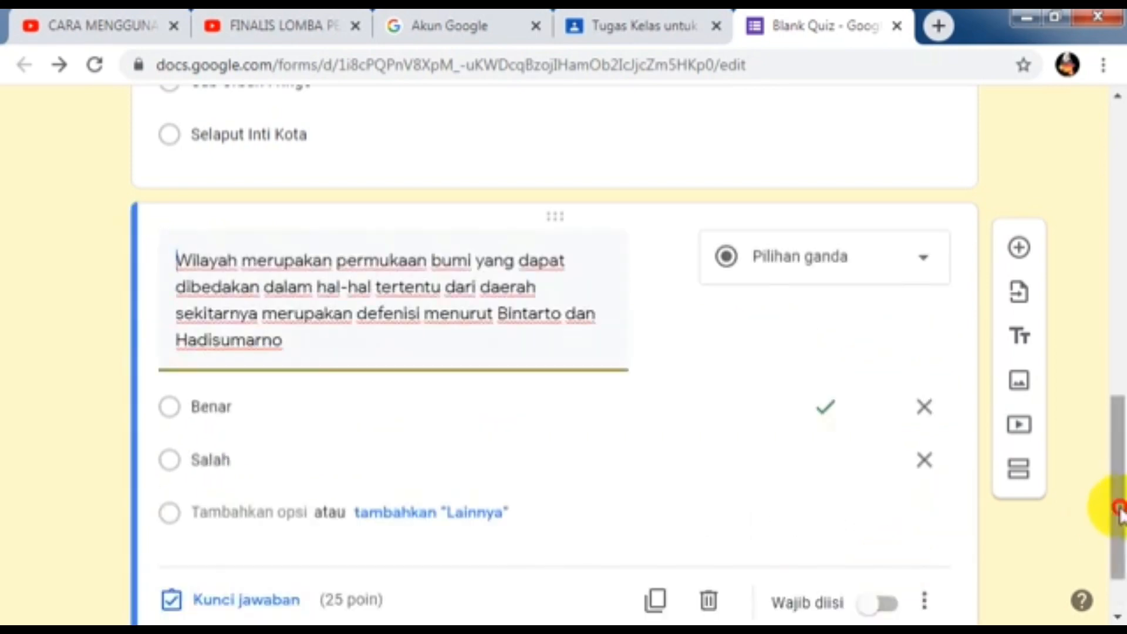
drag(1118, 505, 1120, 402)
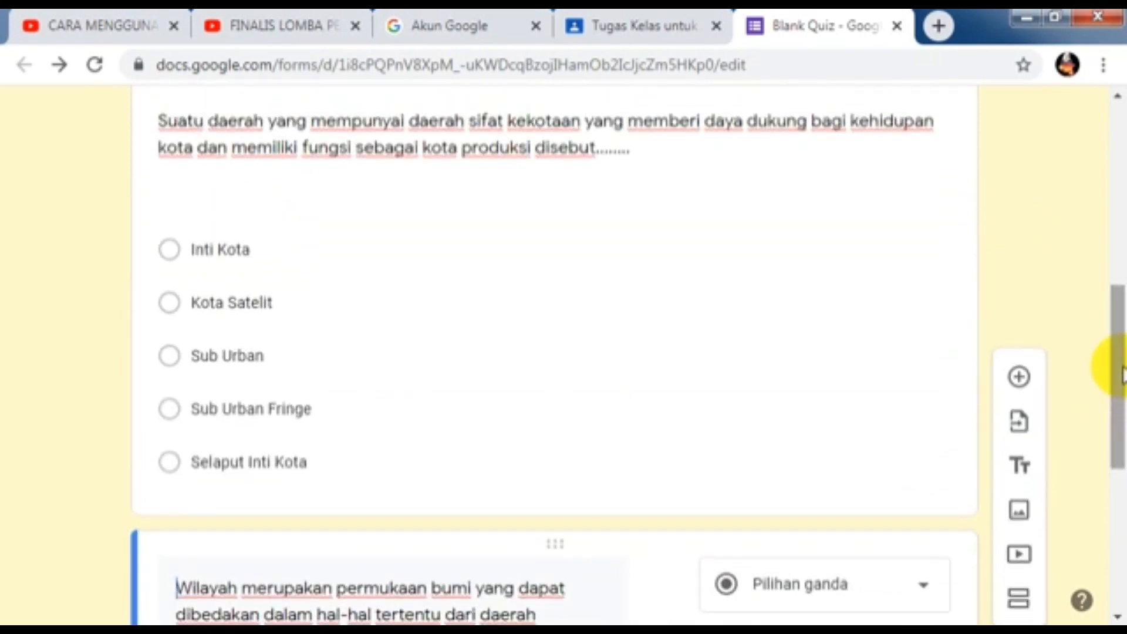
drag(1119, 347, 1121, 252)
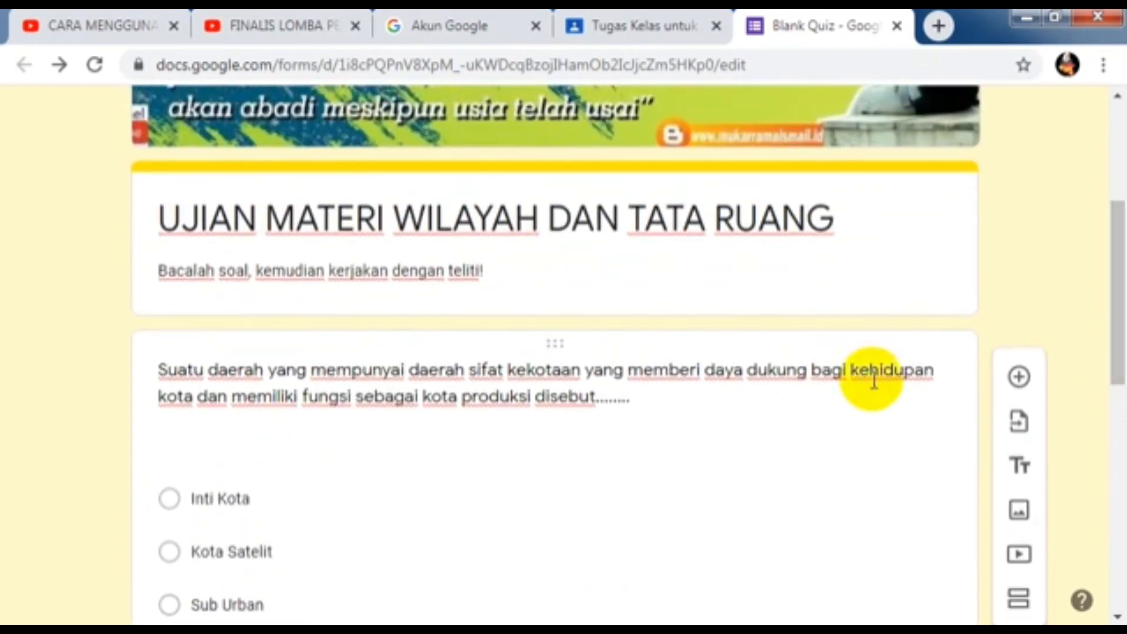
Step: Turn on shuffling of the answer option order (Acak urutan opsi) for the first question
click(1117, 617)
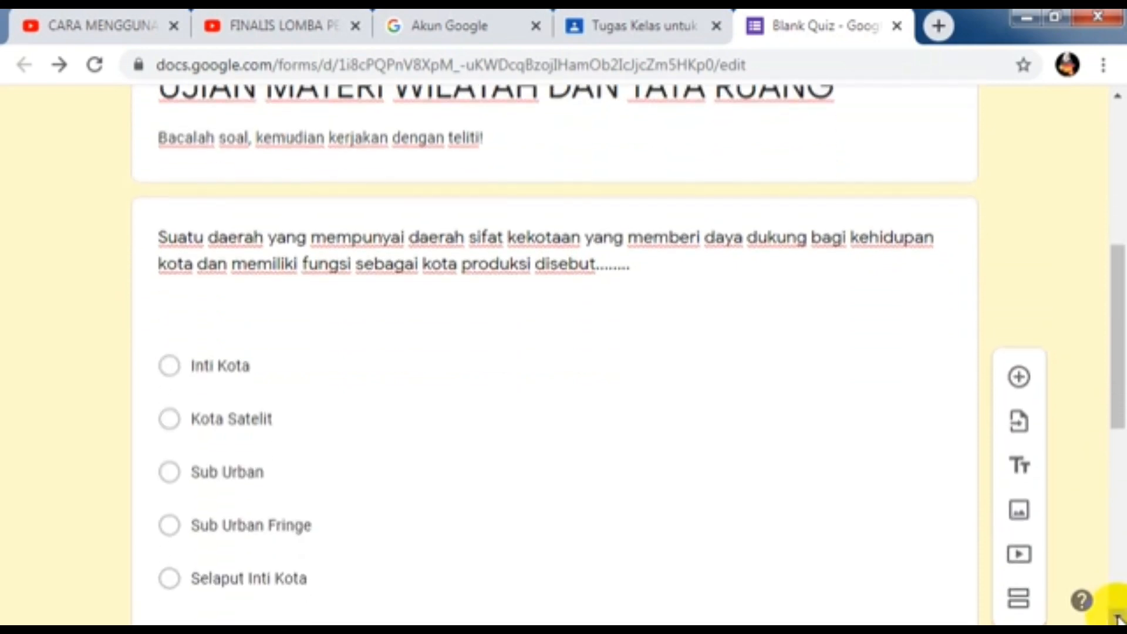
click(1117, 616)
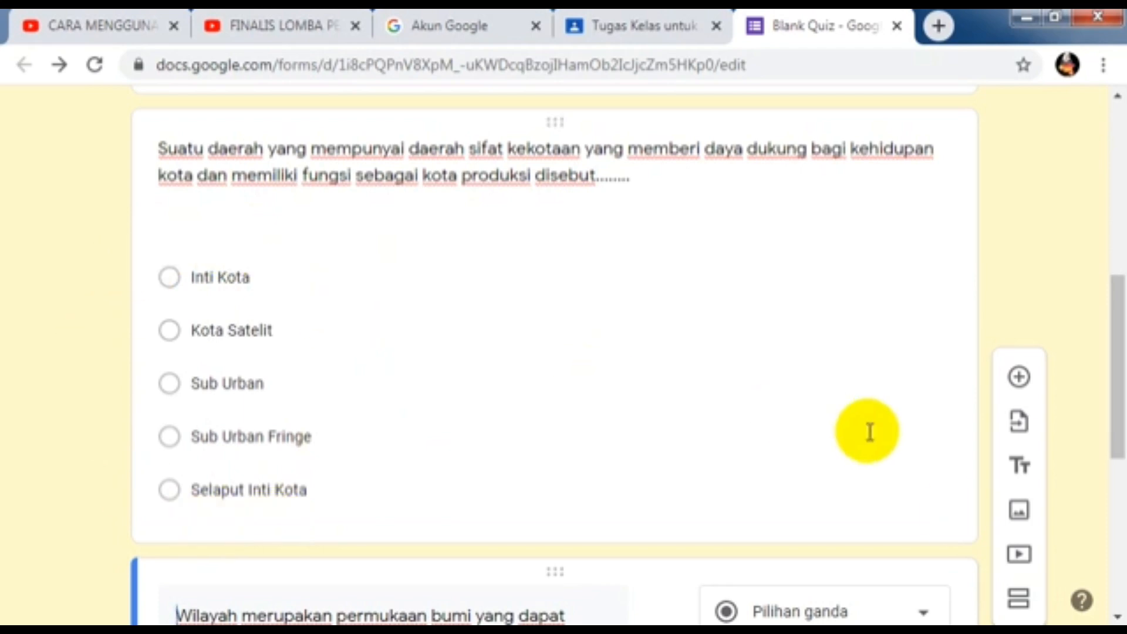
click(567, 375)
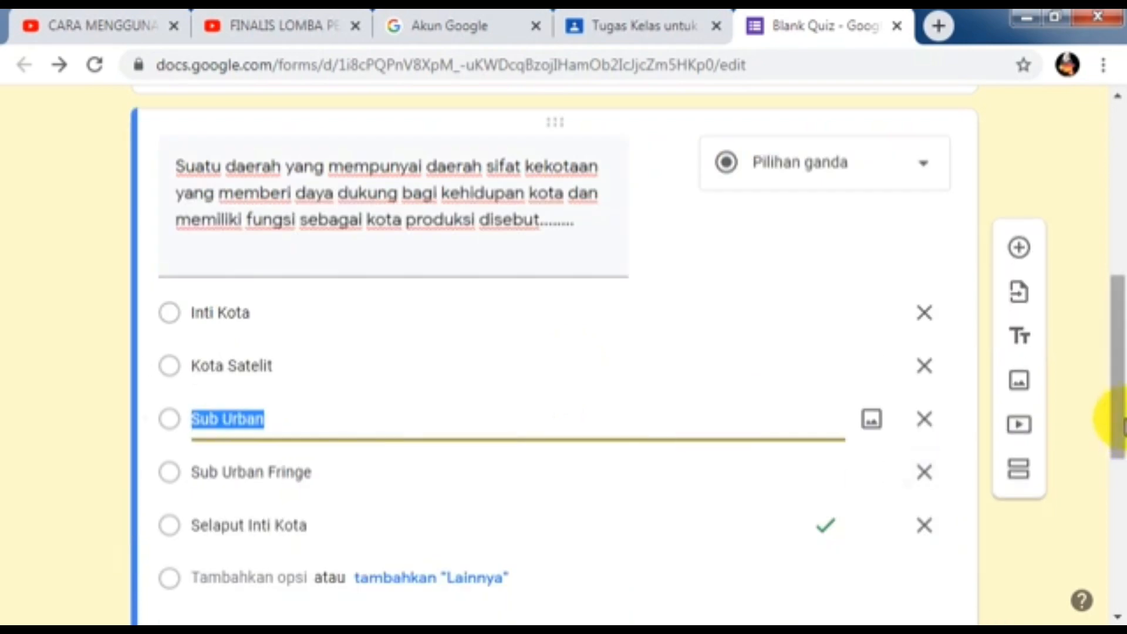
drag(1122, 420, 1109, 504)
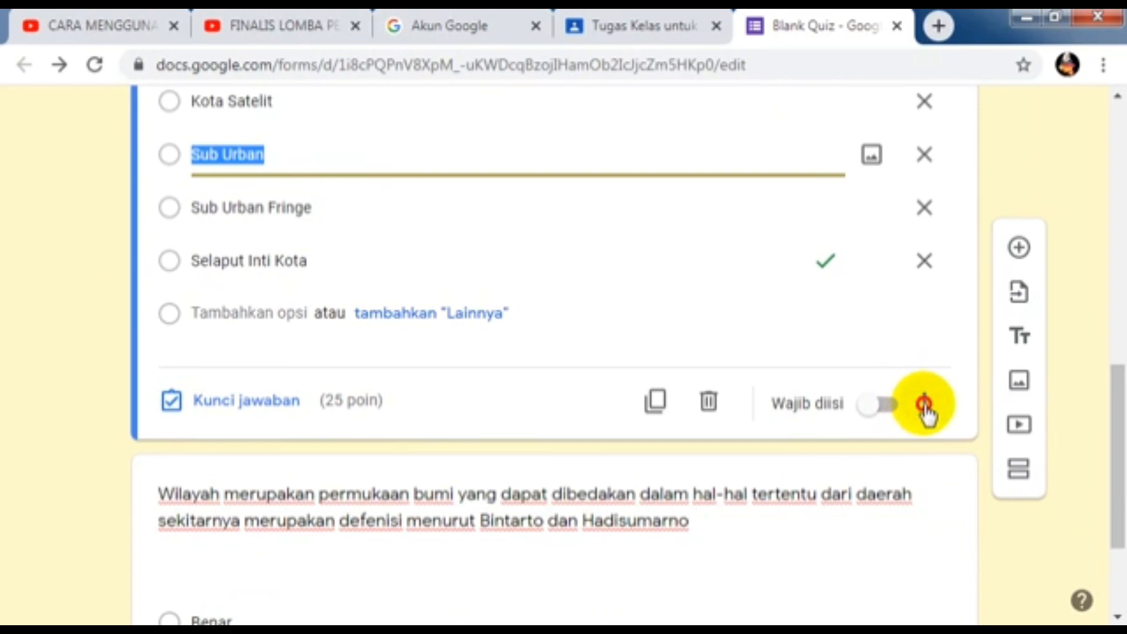
click(924, 402)
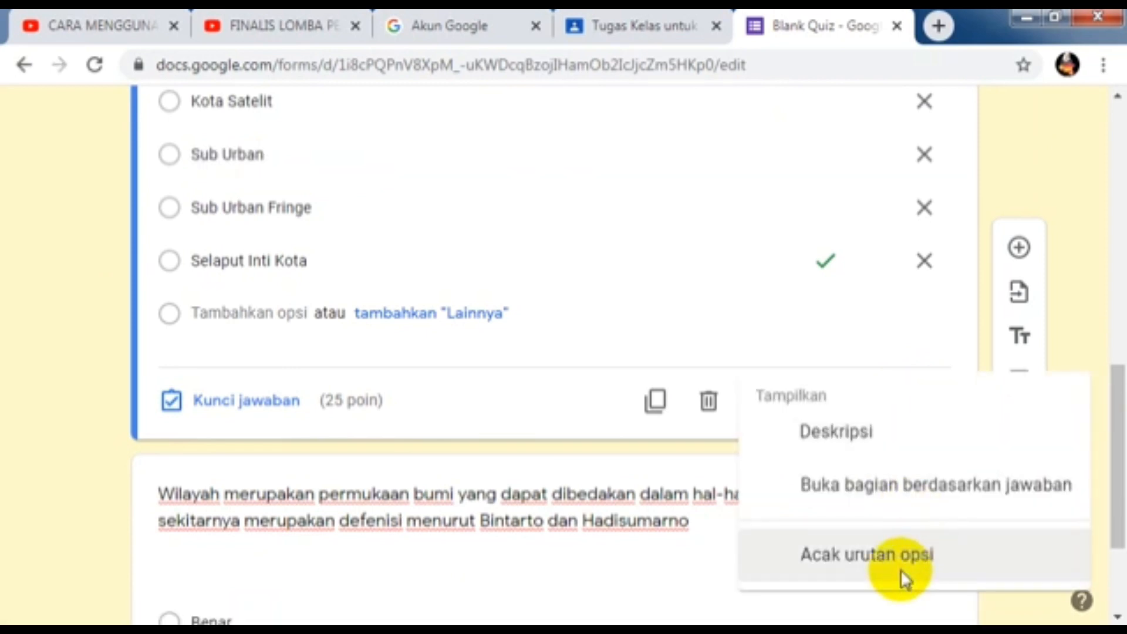
click(902, 570)
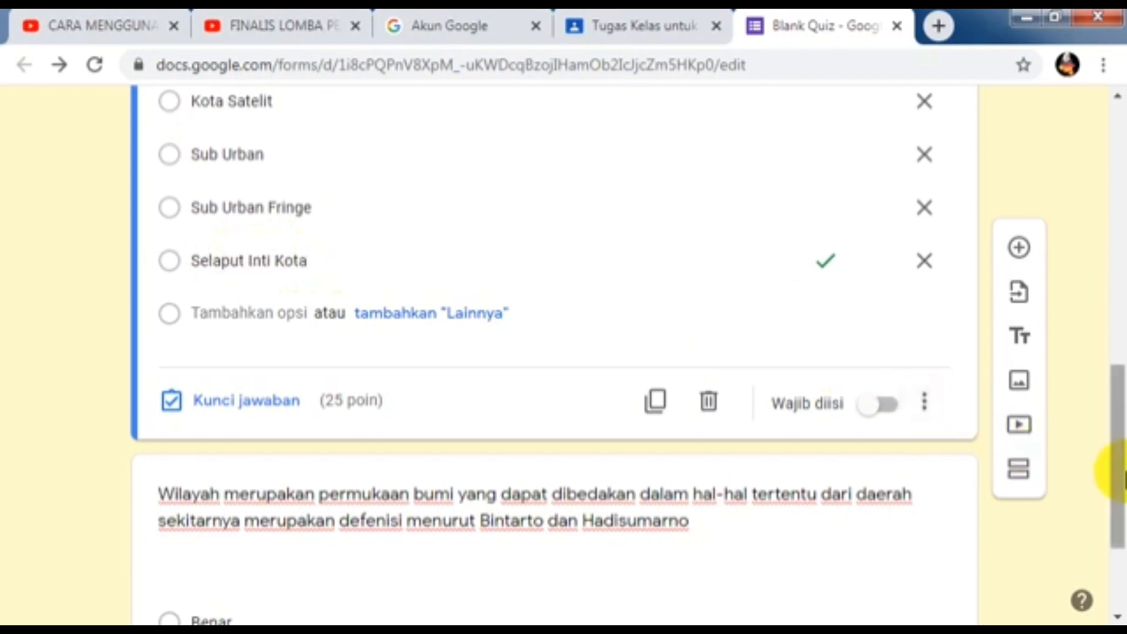
Step: Make the second question required and add a third question reading "Nama lain dari kabupaten Pangkep adalah"
click(946, 478)
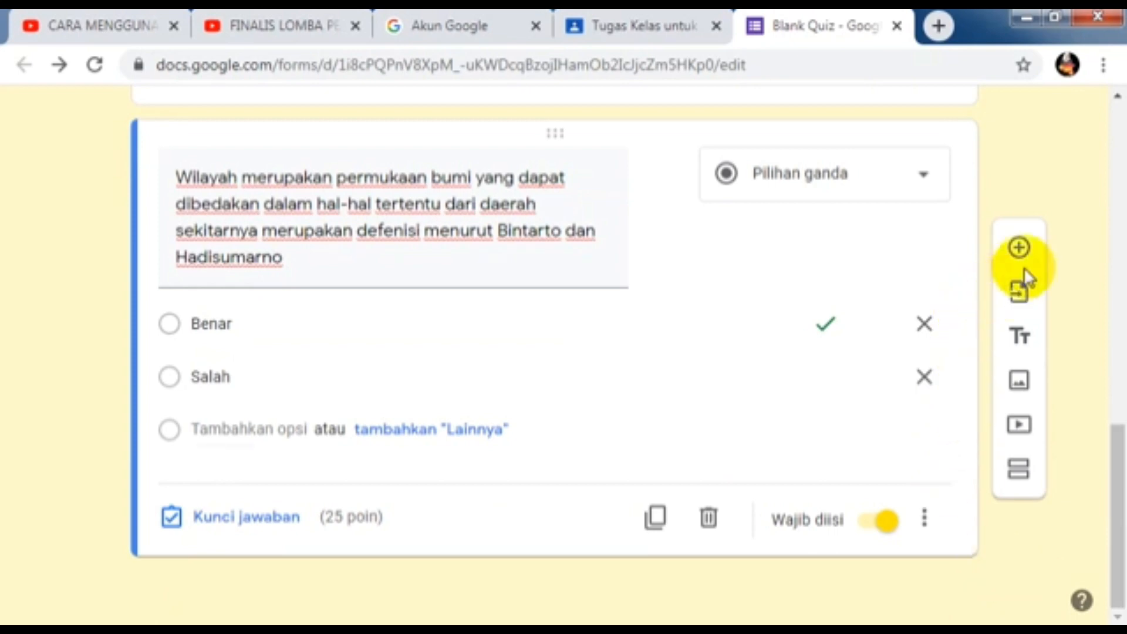
click(1020, 251)
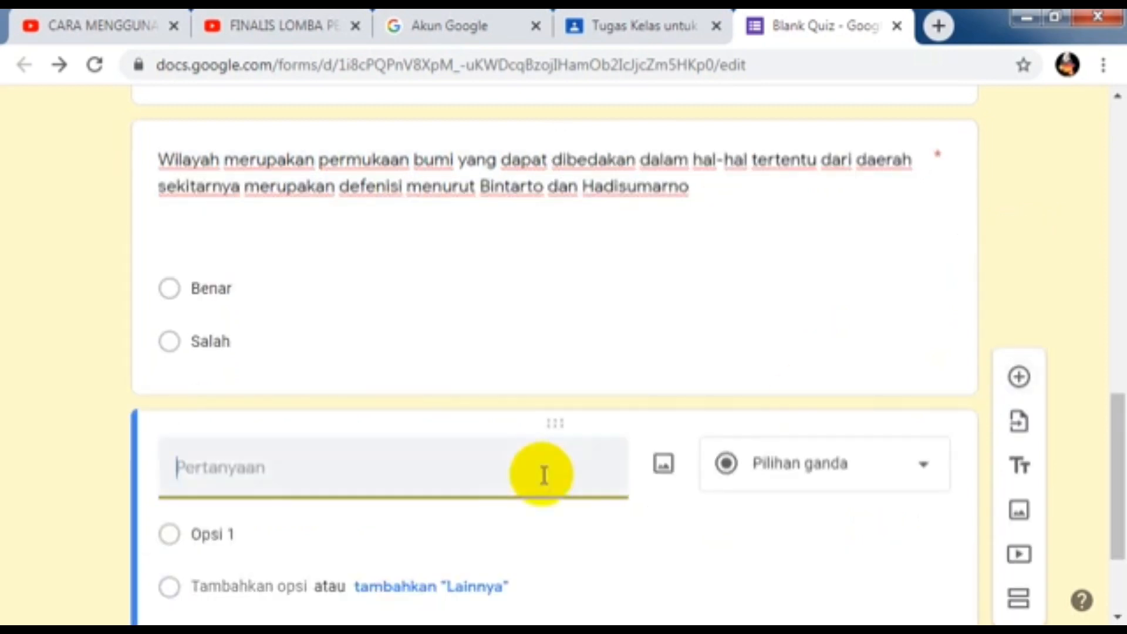
click(240, 475)
text(Nam)
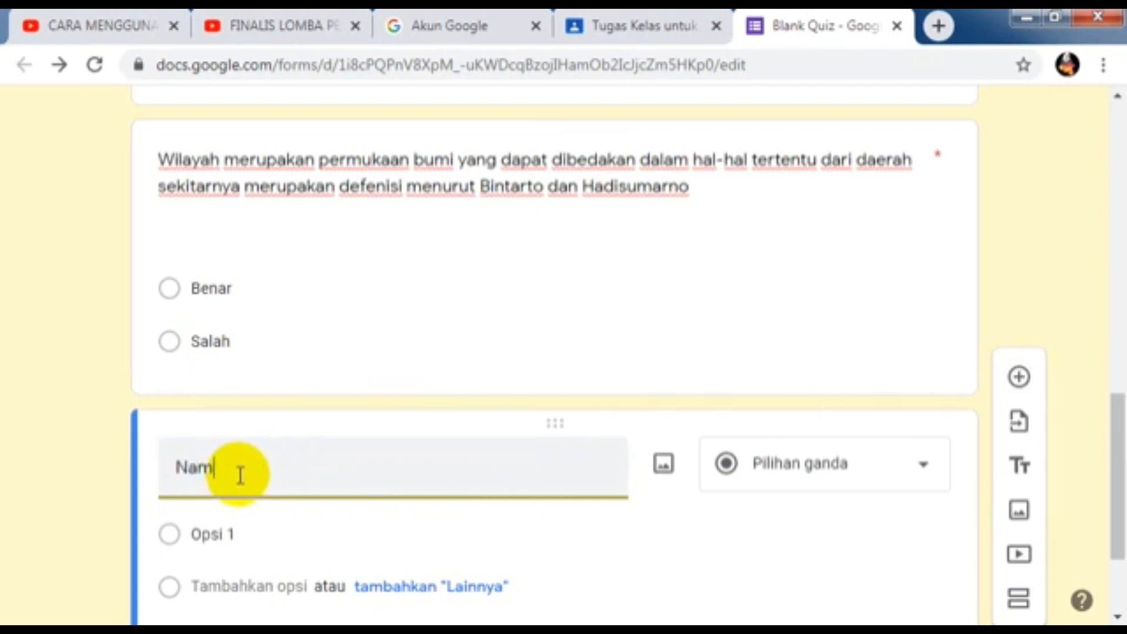
text(a lain d)
text(ari kab)
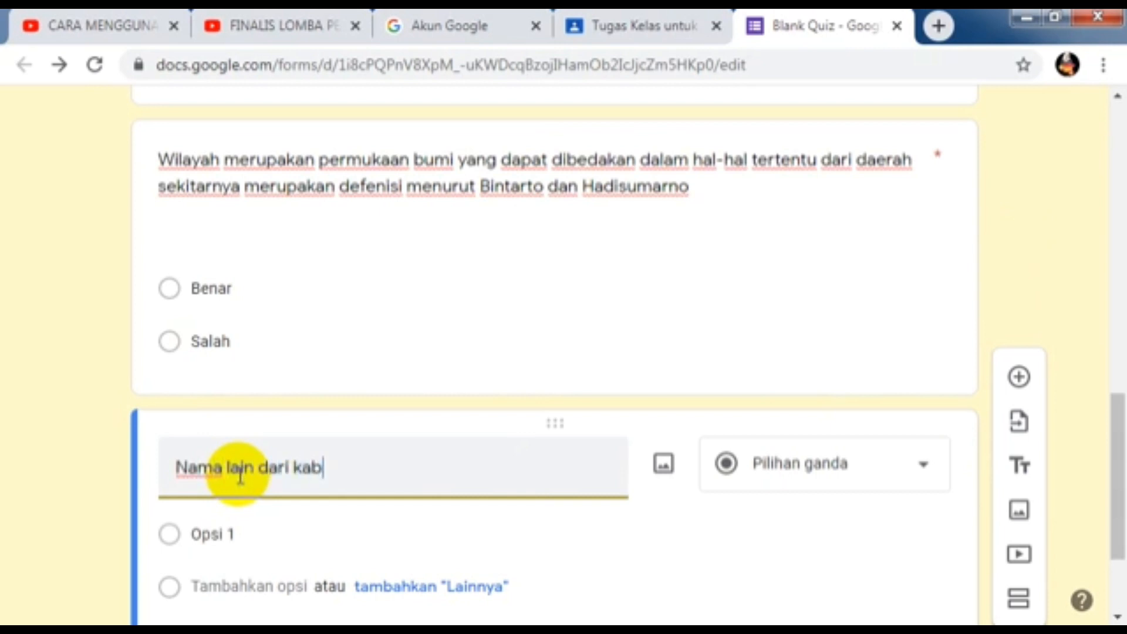
text(upaten)
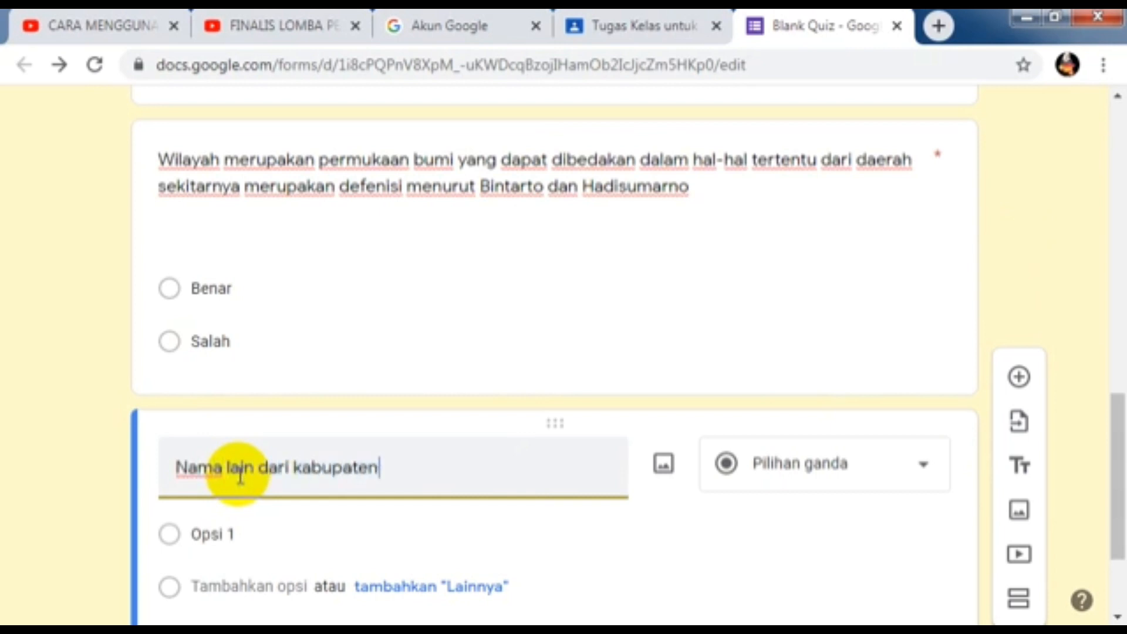
text( Pangke)
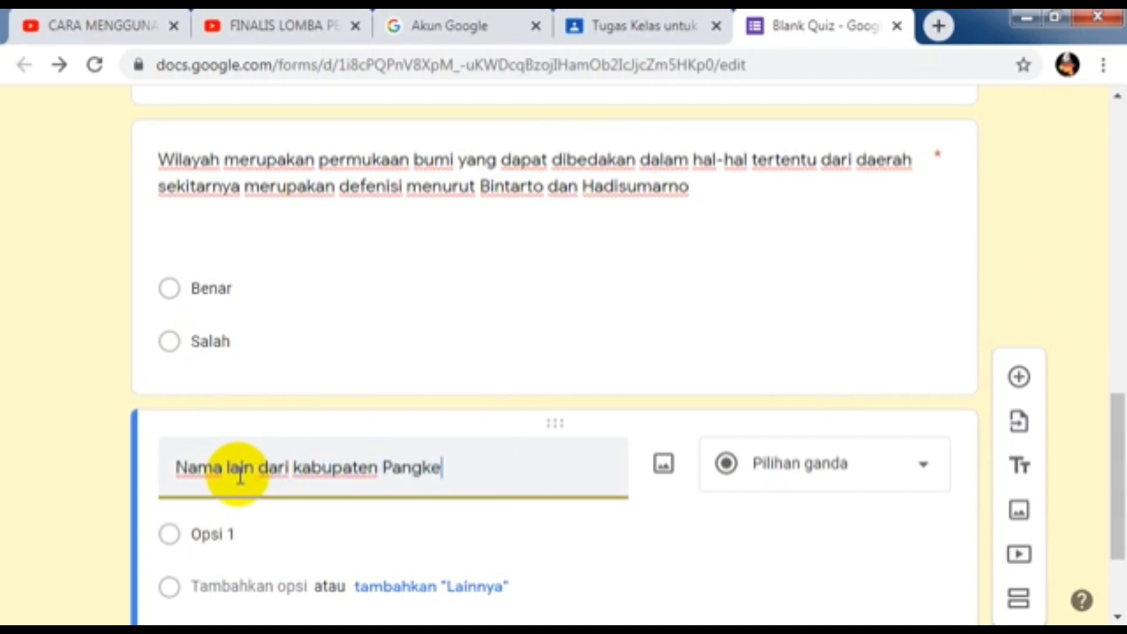
text(p aala)
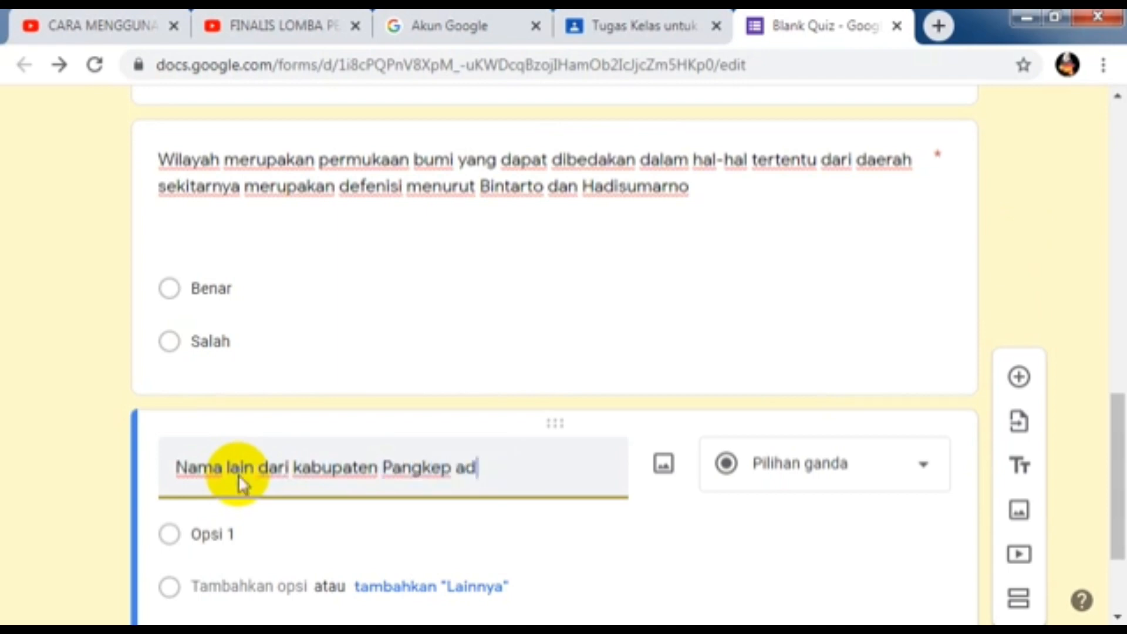
text(alah)
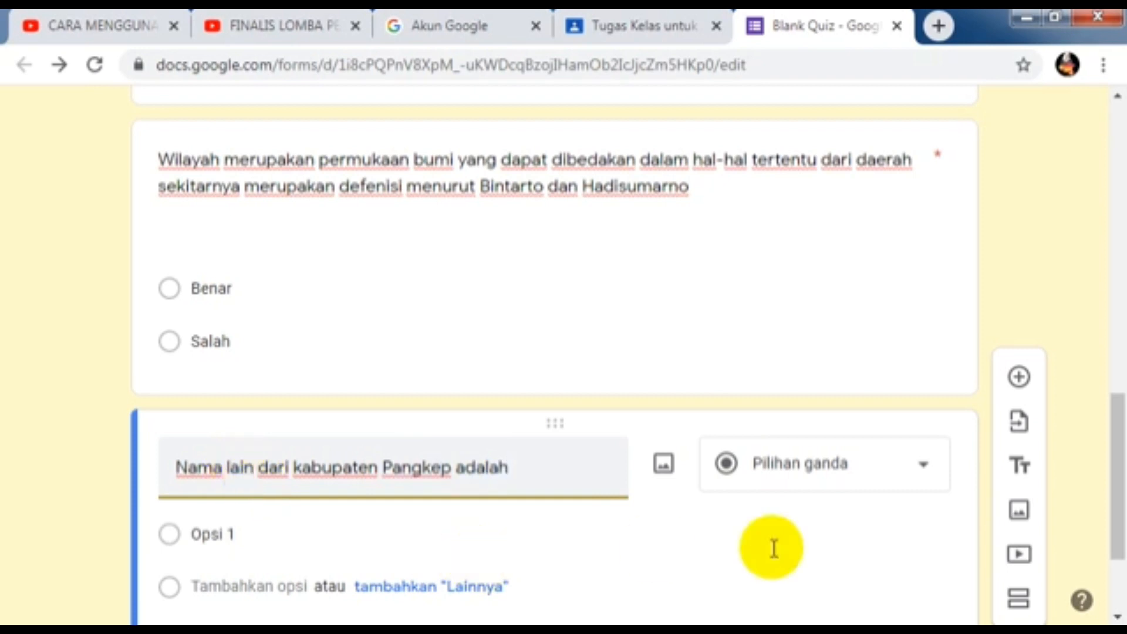
Step: Change the third question's type to Drop-down and enter "Pangkajene" and "Marang" as its first two options
click(917, 495)
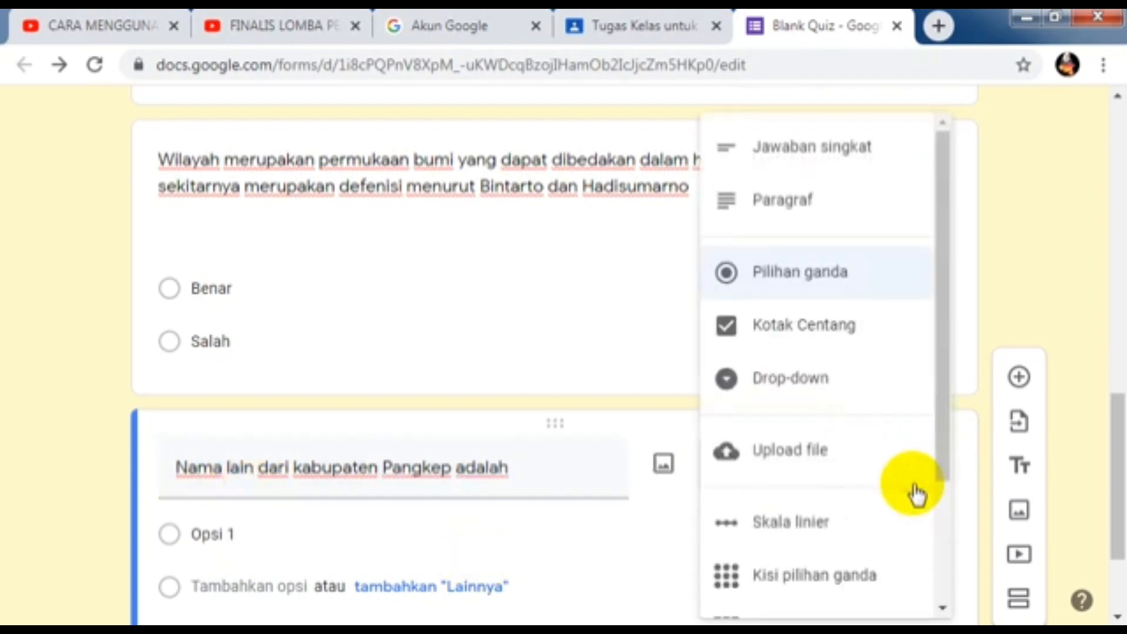
click(872, 404)
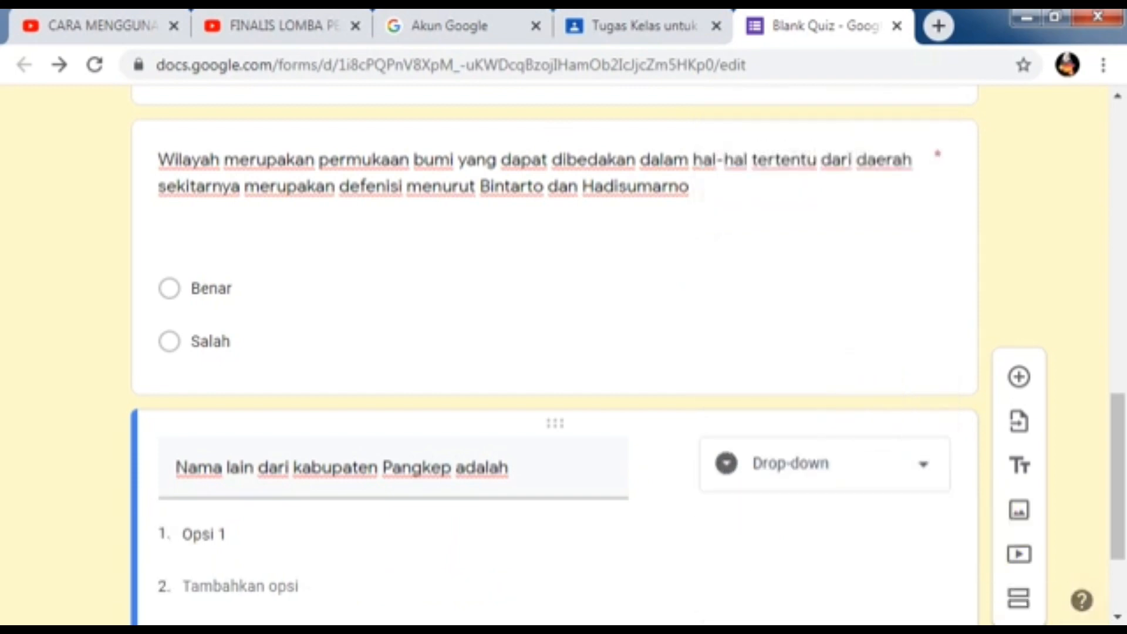
scroll(593, 477, down, 3)
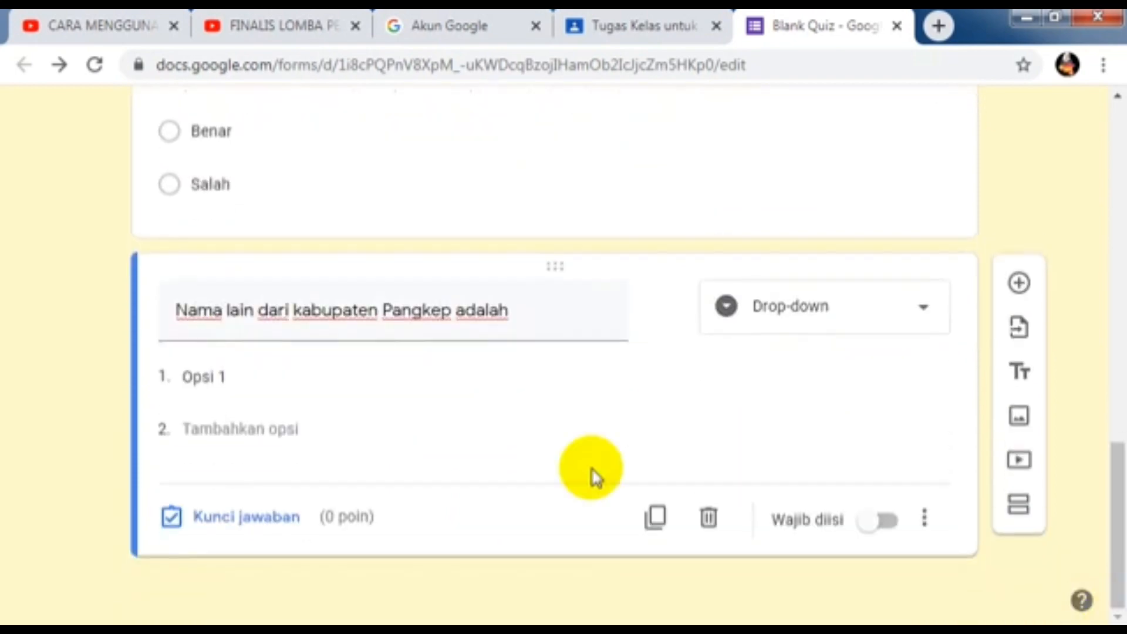
click(317, 374)
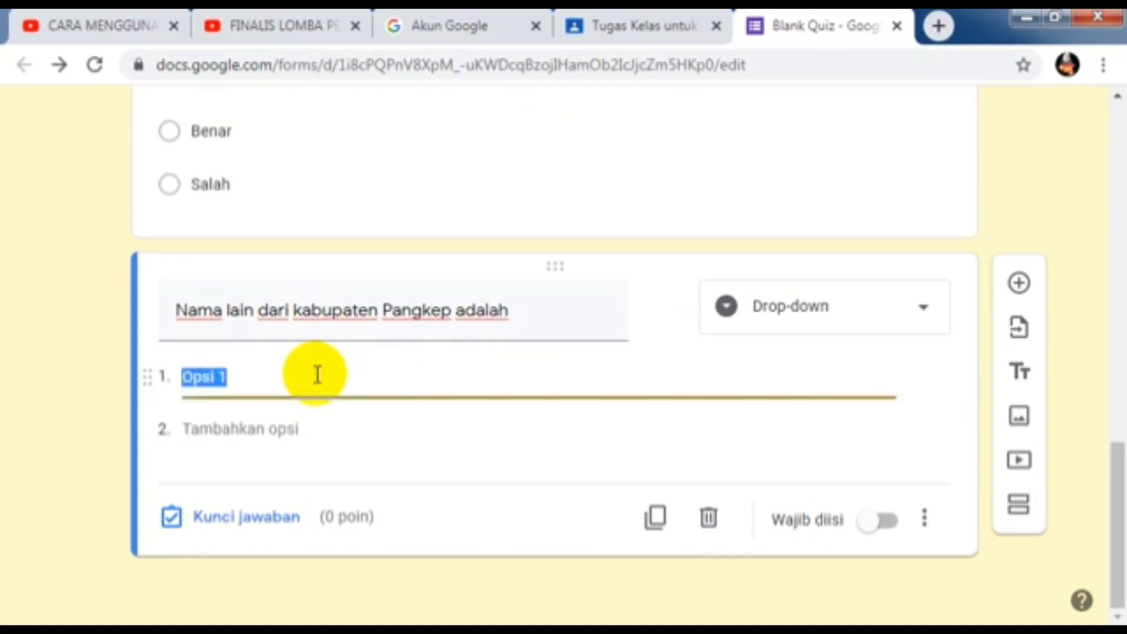
text(Pangkajene)
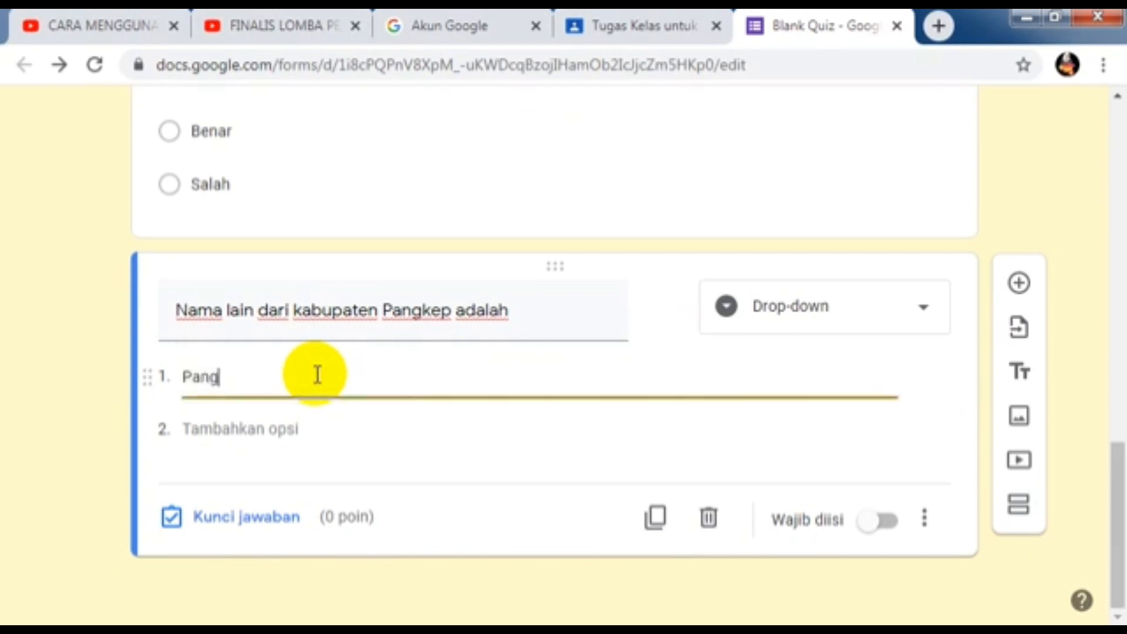
click(267, 421)
text(M)
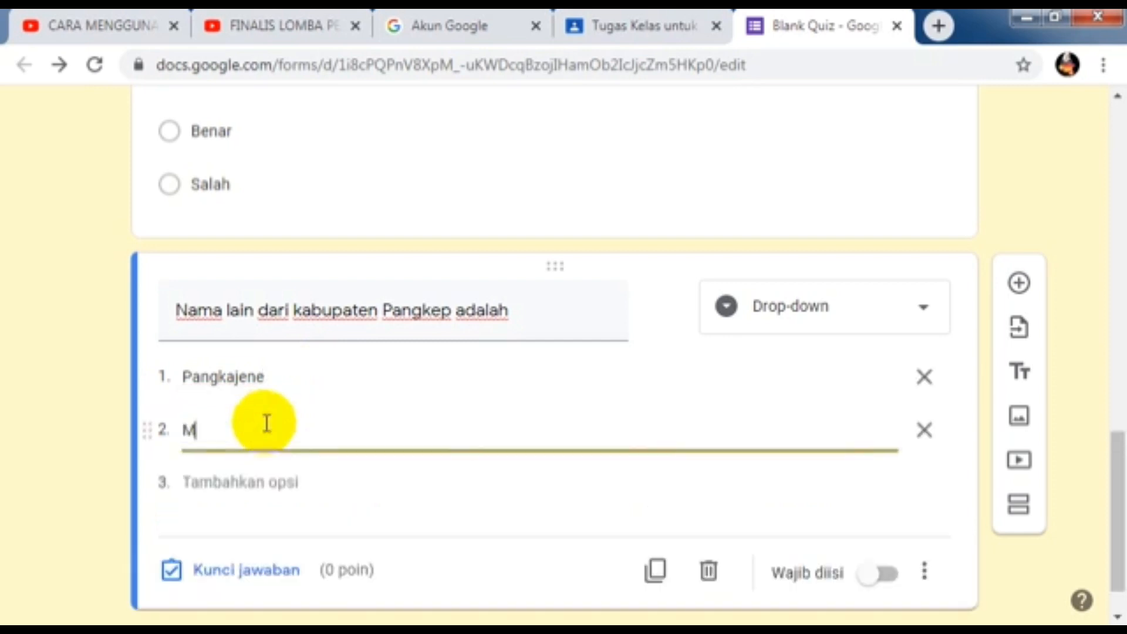
text(arang)
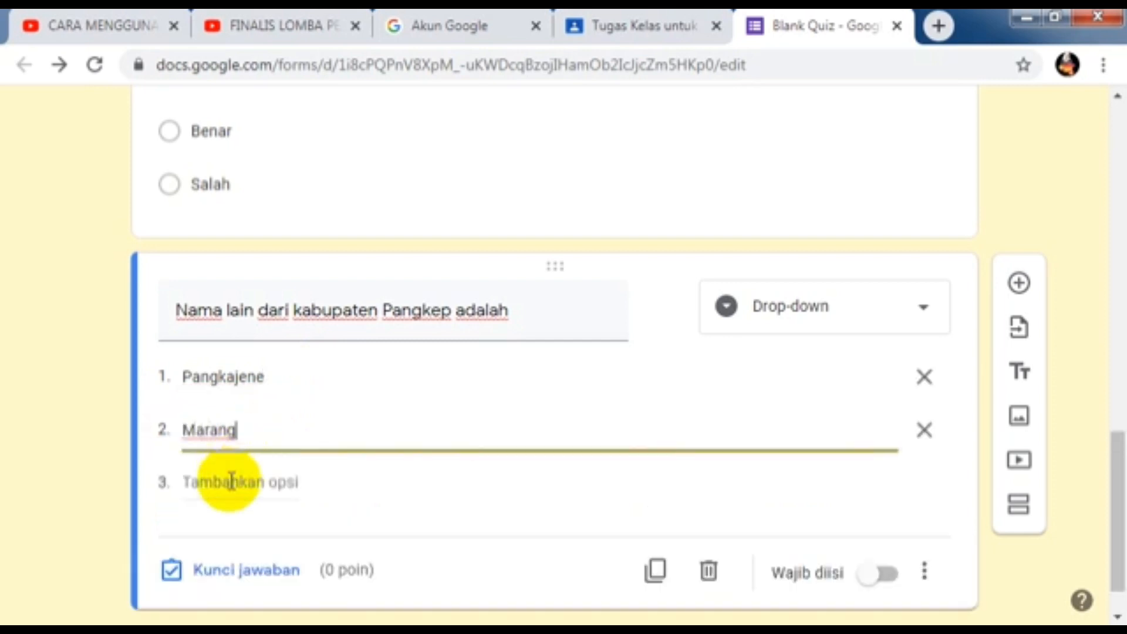
Step: Add "Tondong Tallasa", "Minasatene" and "Pangkajene dan Kepulauan" as the third question's remaining options
click(229, 480)
text(T)
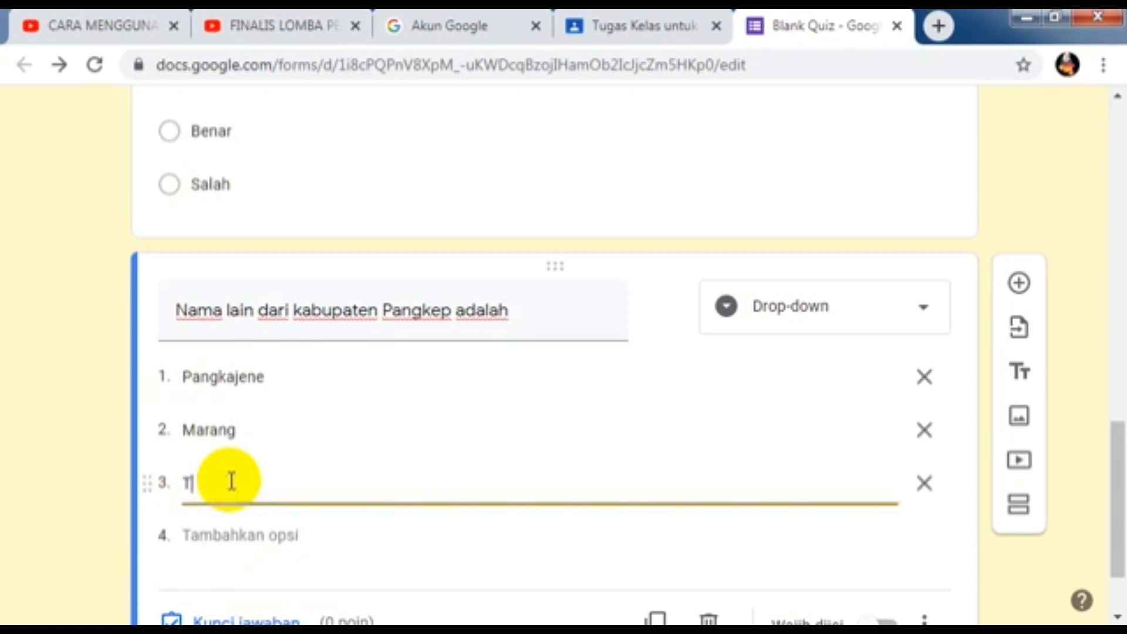
text(ondong)
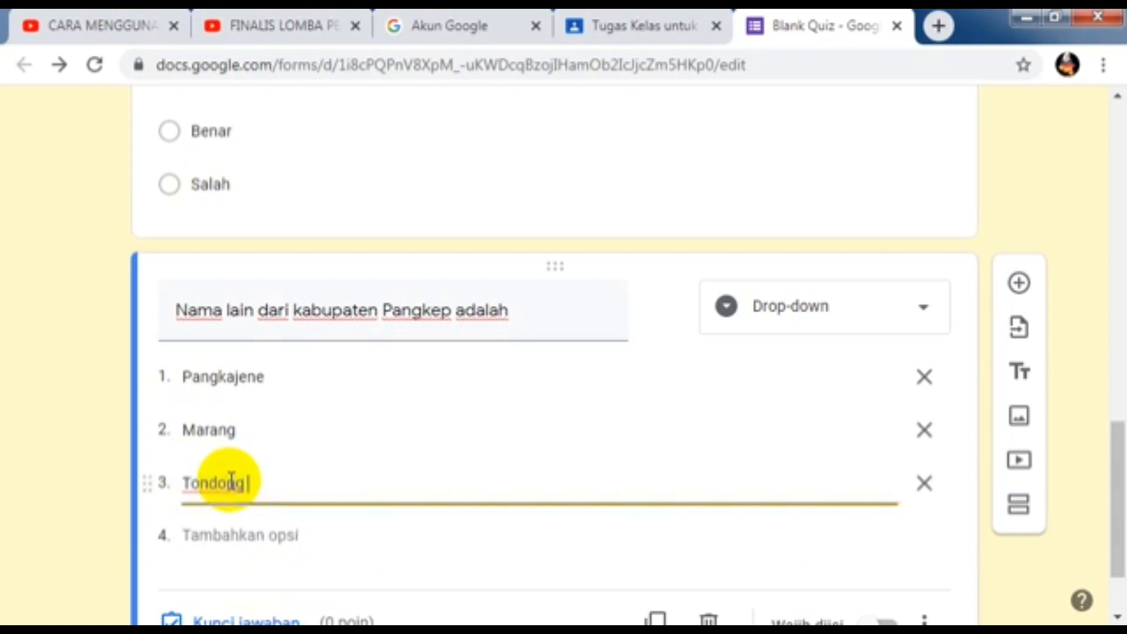
text( Tallasa)
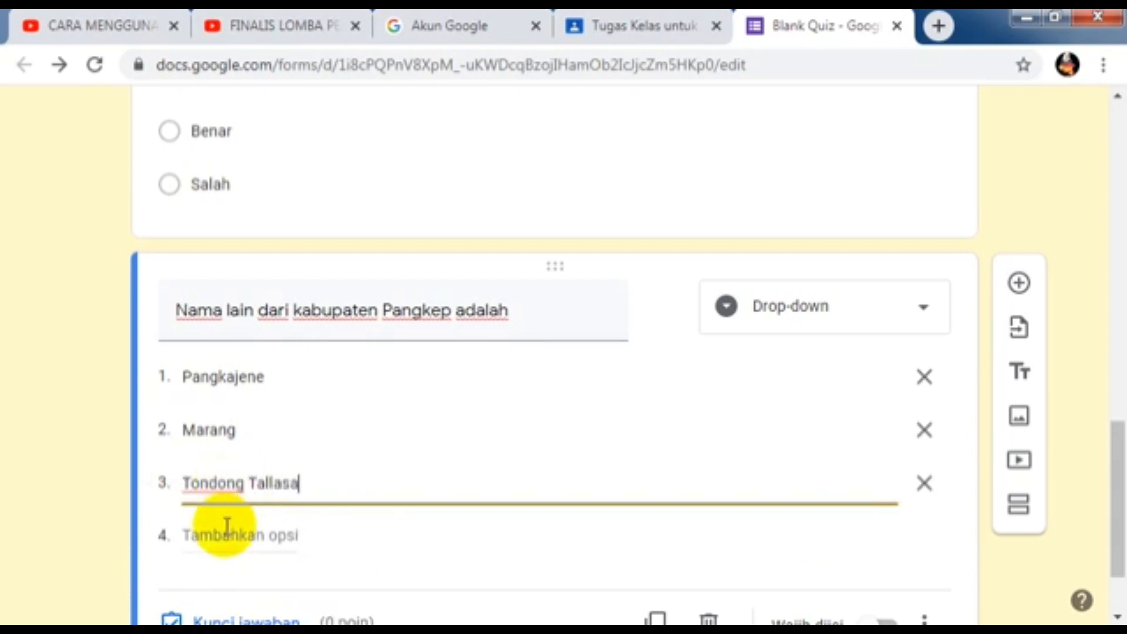
click(224, 531)
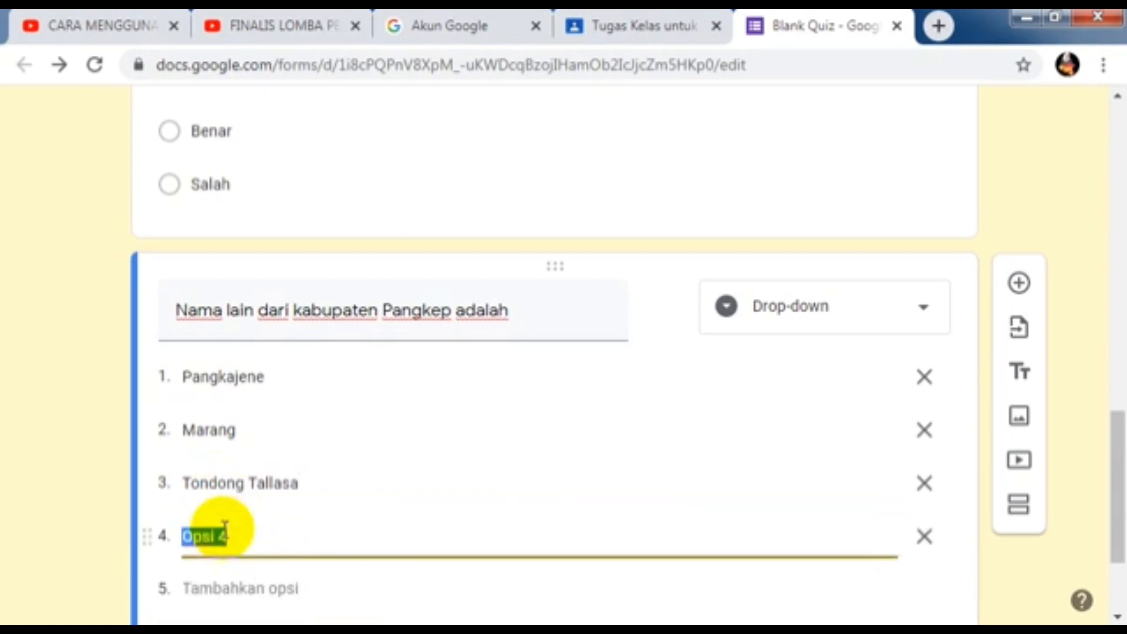
text(in)
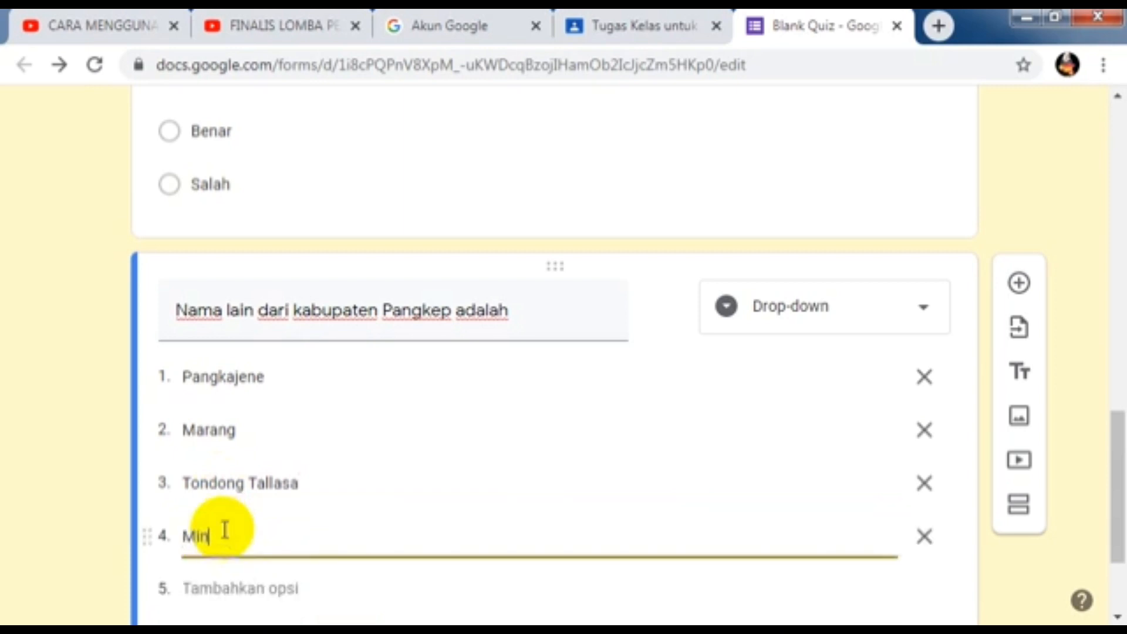
text(asatene)
click(230, 589)
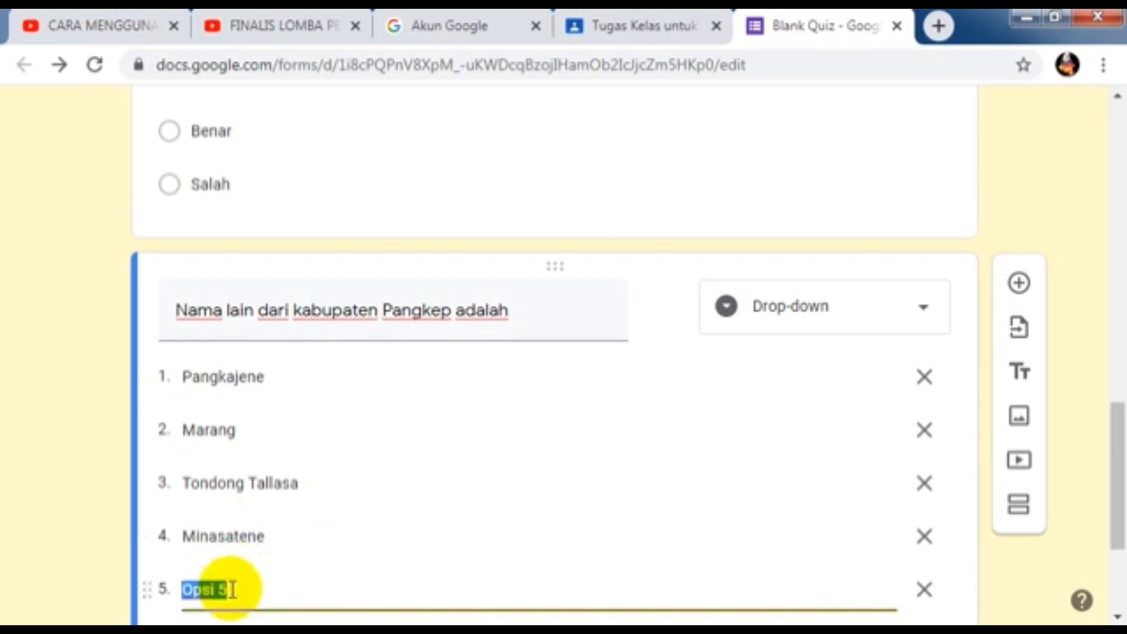
text(Pangka)
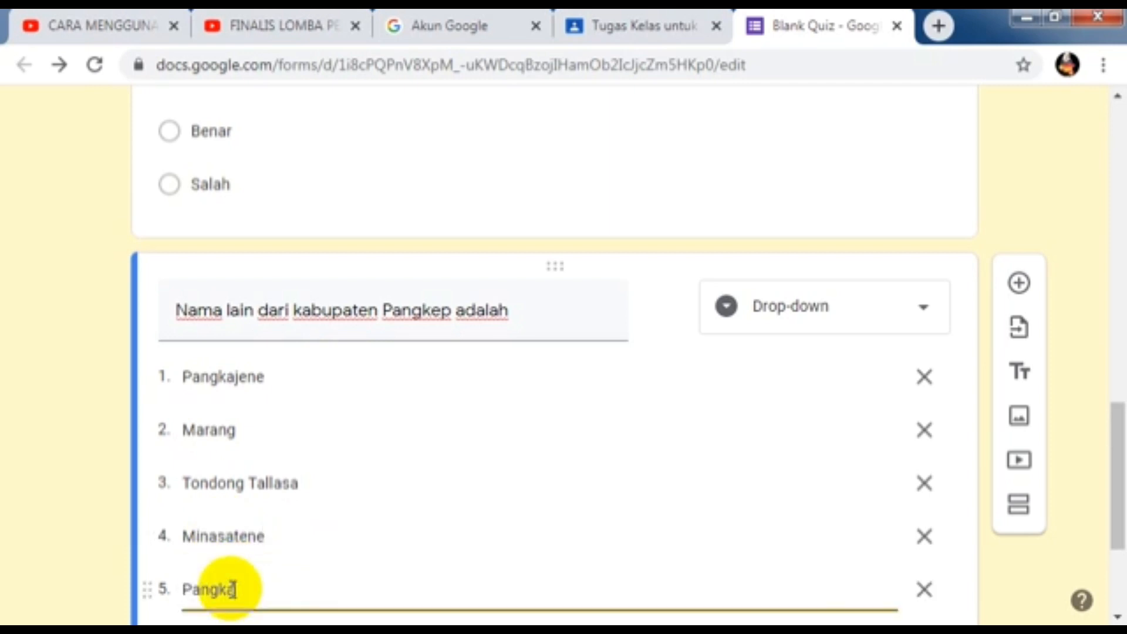
text(jene dan )
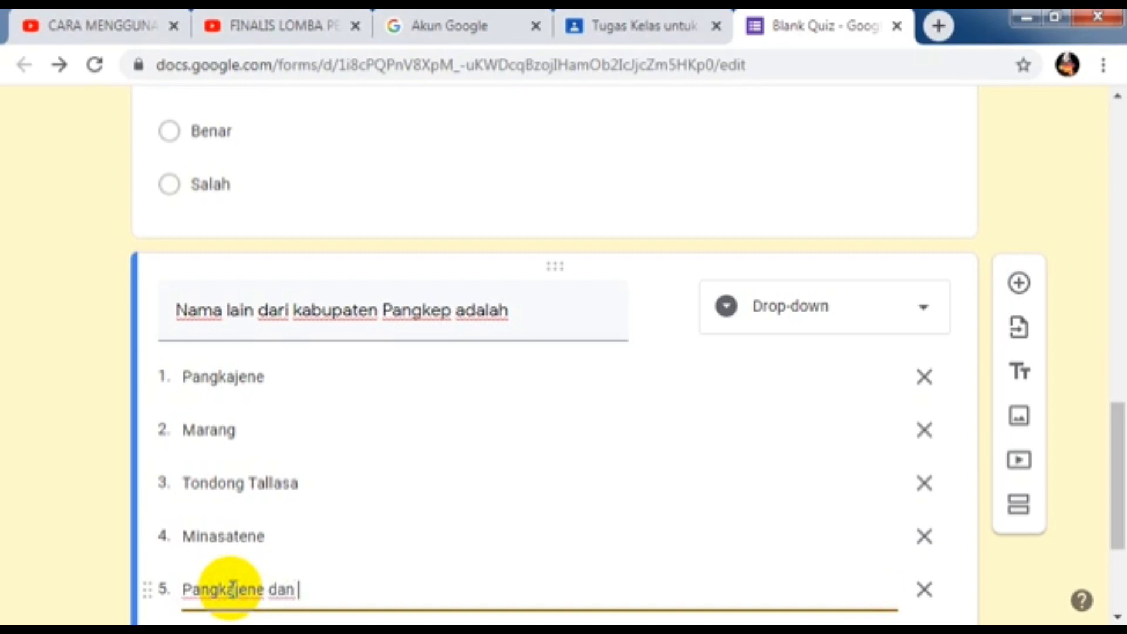
text(Kepulauan)
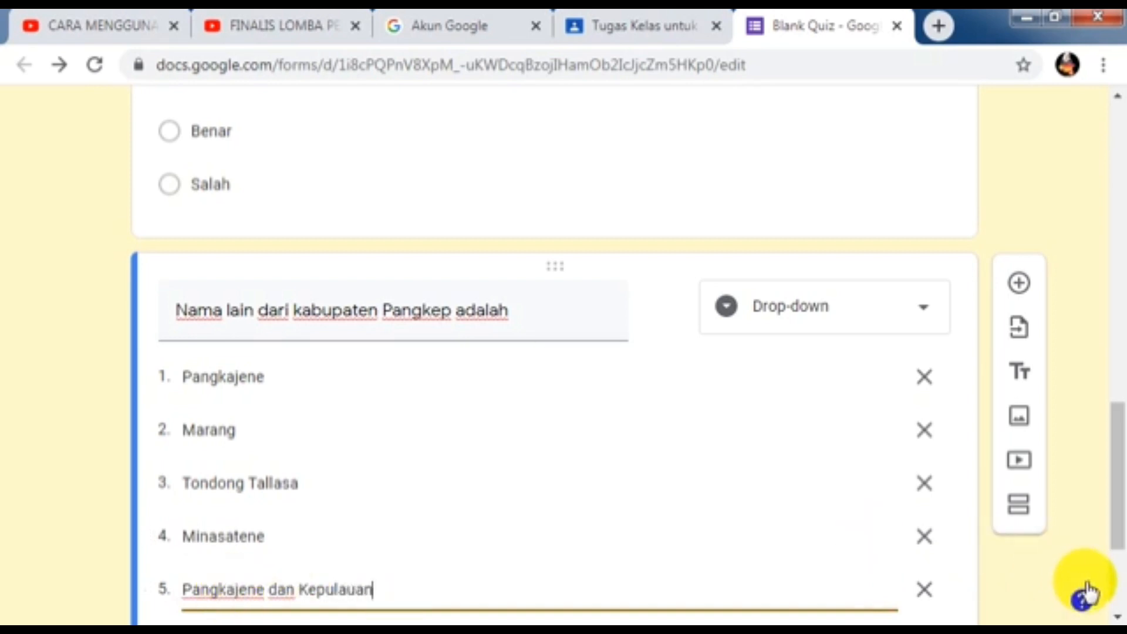
Step: Set the third question's answer key to "Pangkajene" and "Pangkajene dan Kepulauan", worth 25 points
scroll(1115, 613, down, 2)
click(1120, 617)
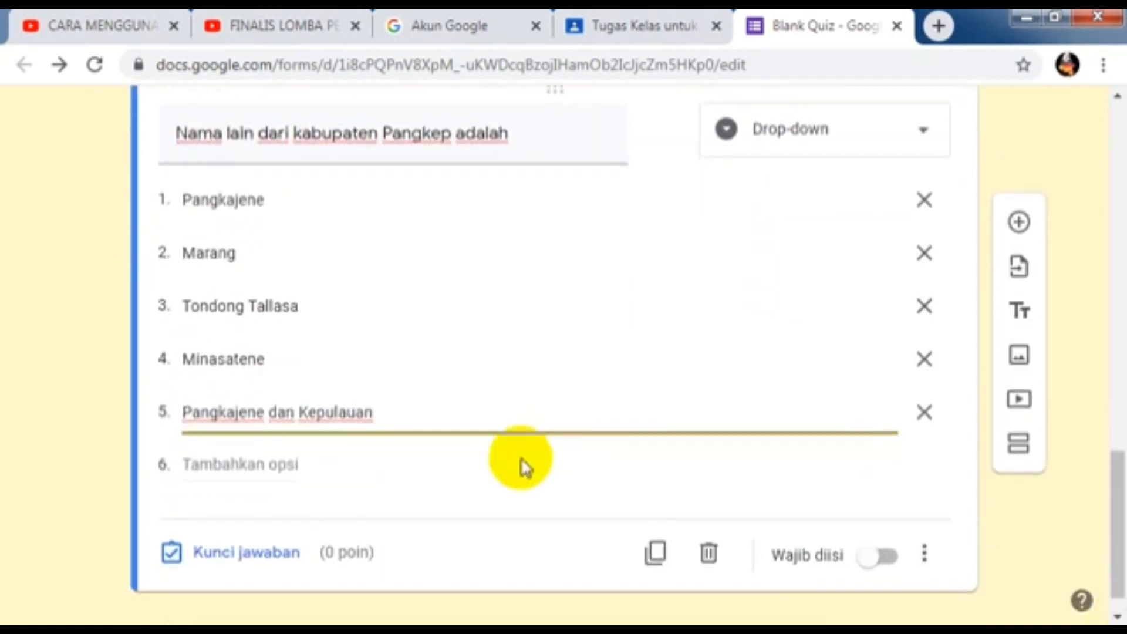
click(241, 572)
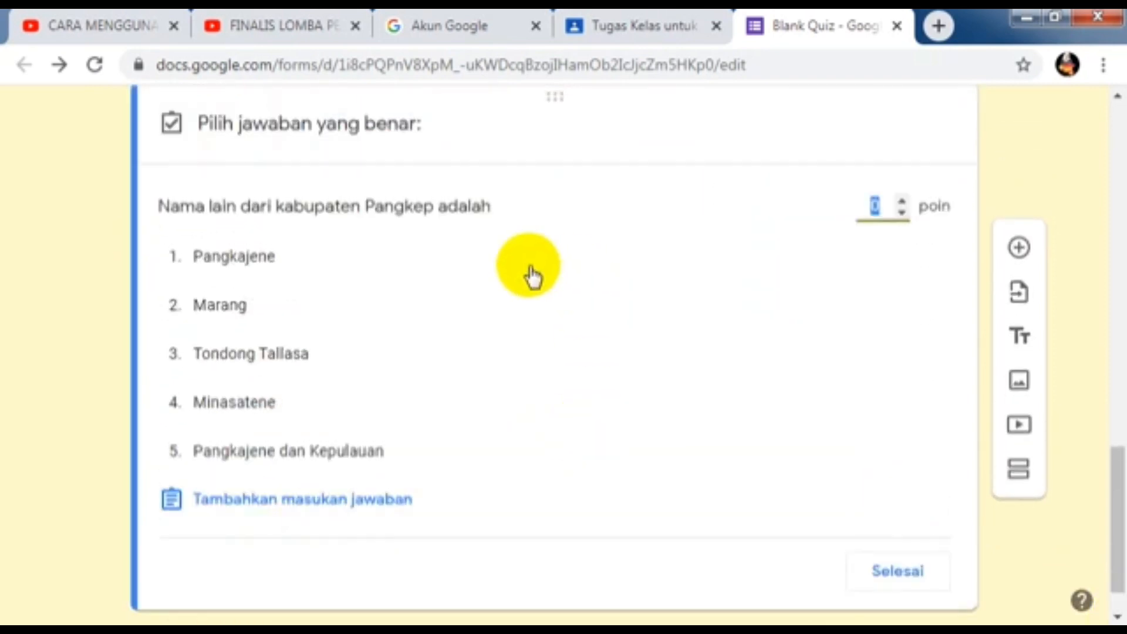
click(354, 270)
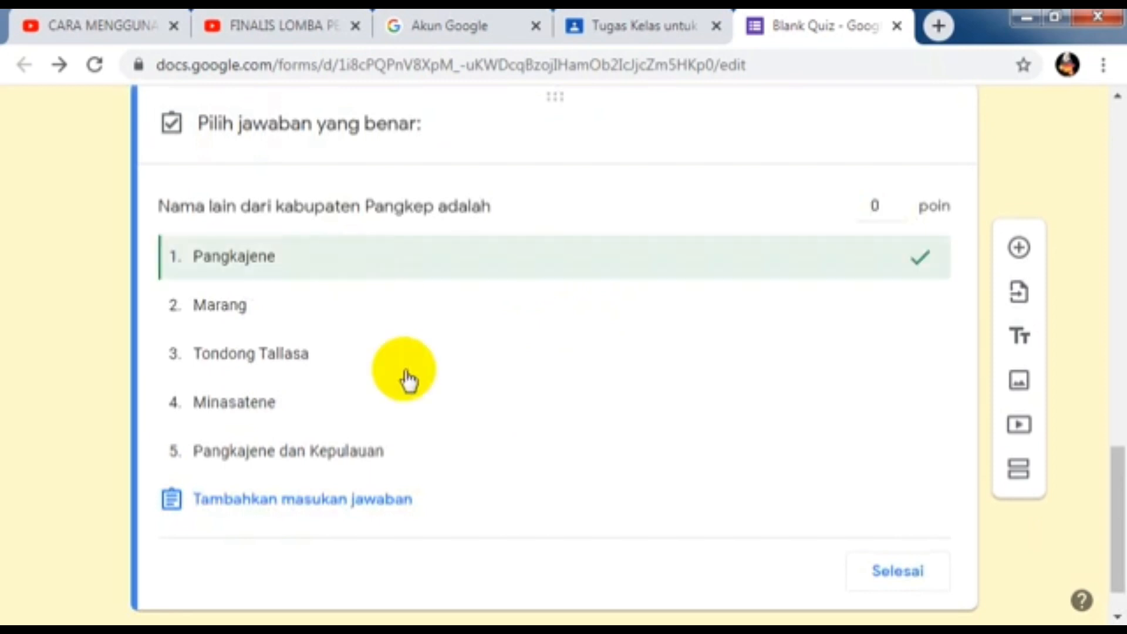
click(449, 455)
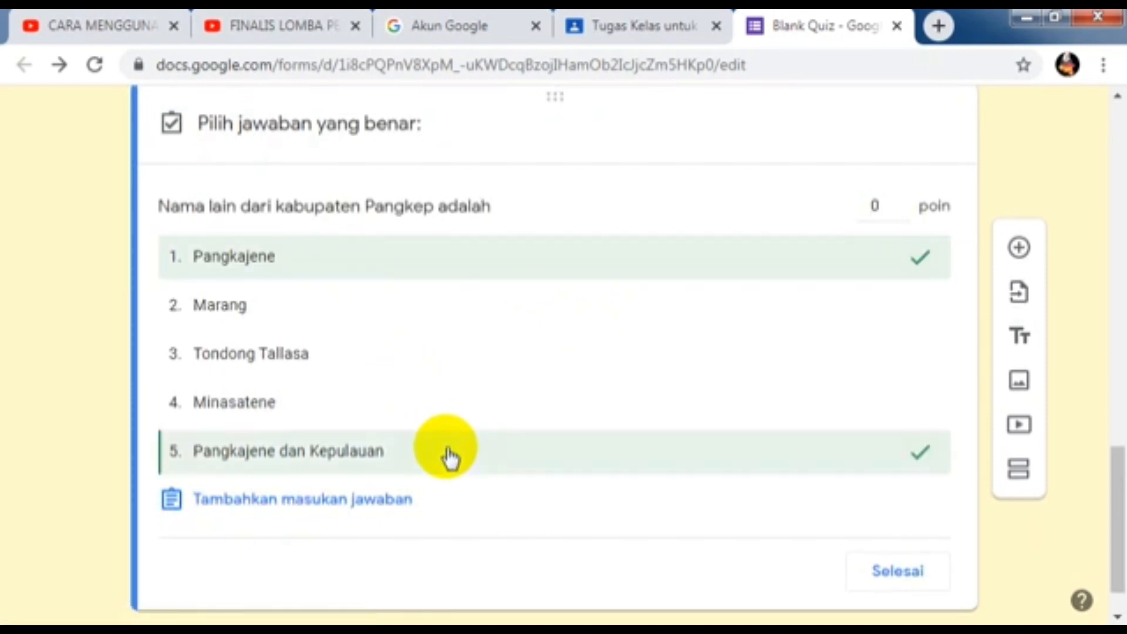
click(881, 208)
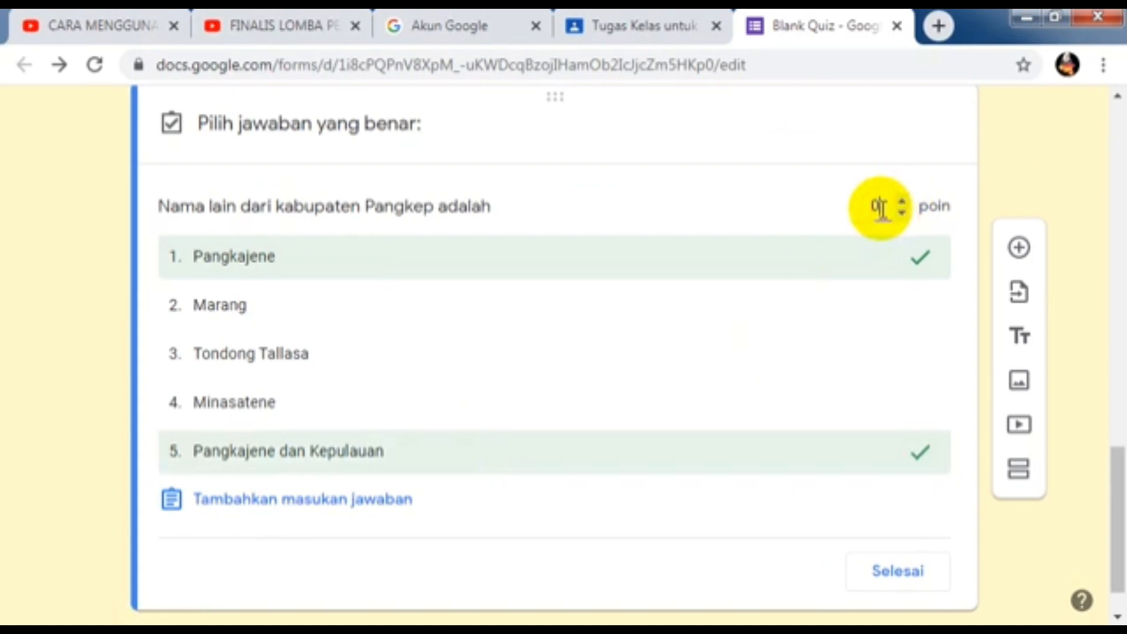
key(BackSpace)
text(25)
click(886, 555)
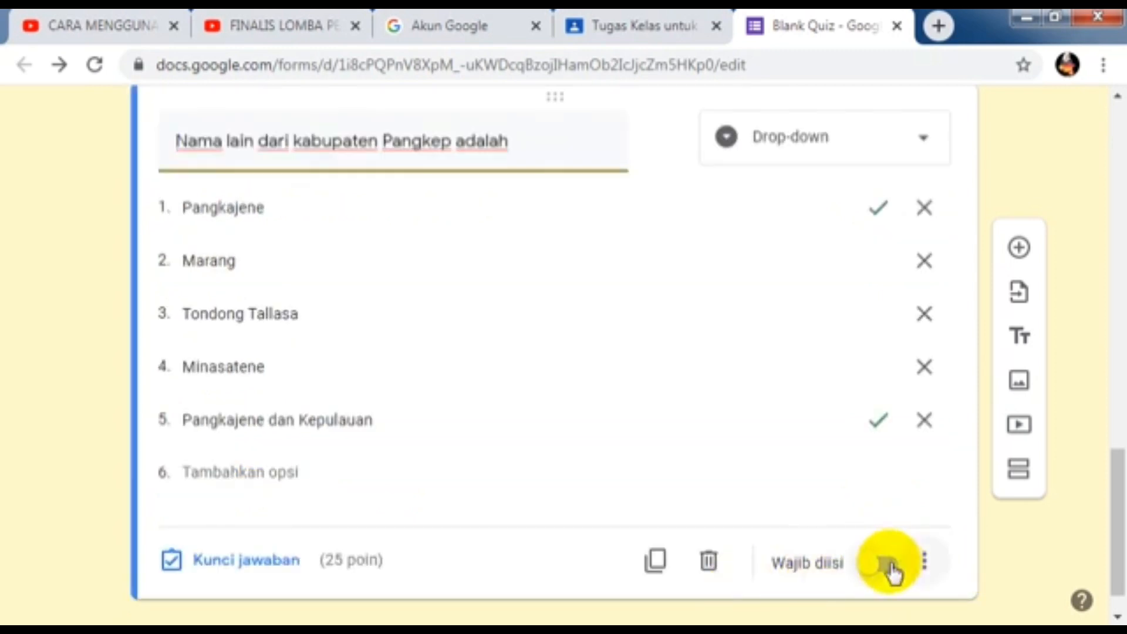
Step: Make the third question required and add a fourth question reading "Kabupaten Gowa dan Maros disebut.........Kota Makassar"
click(879, 569)
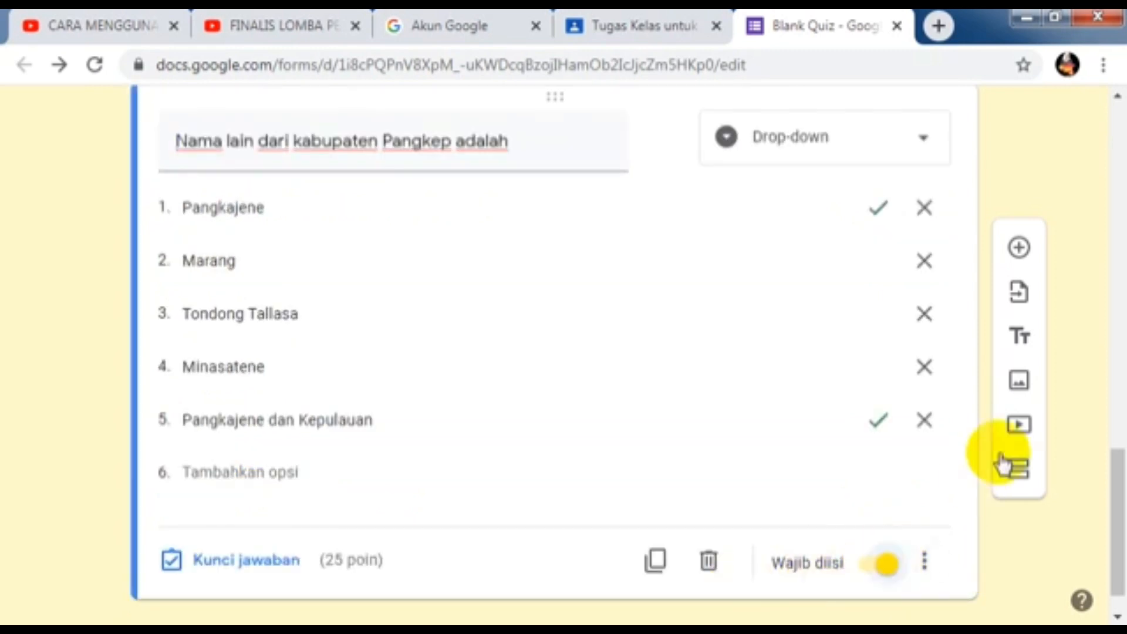
scroll(1096, 390, down, 1)
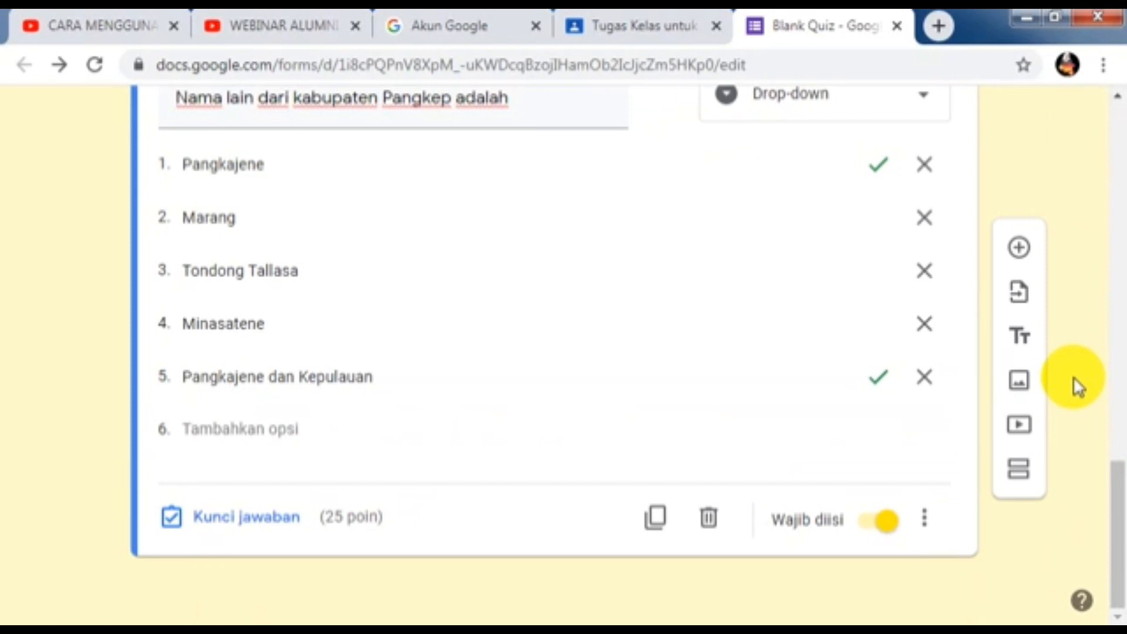
click(1019, 256)
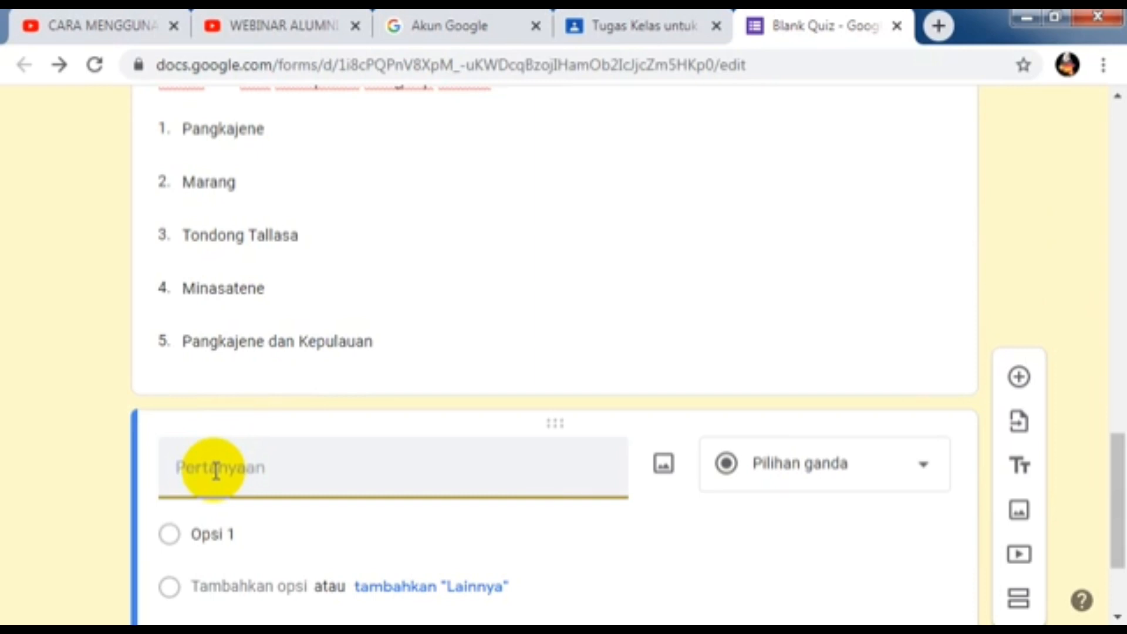
text(Kab)
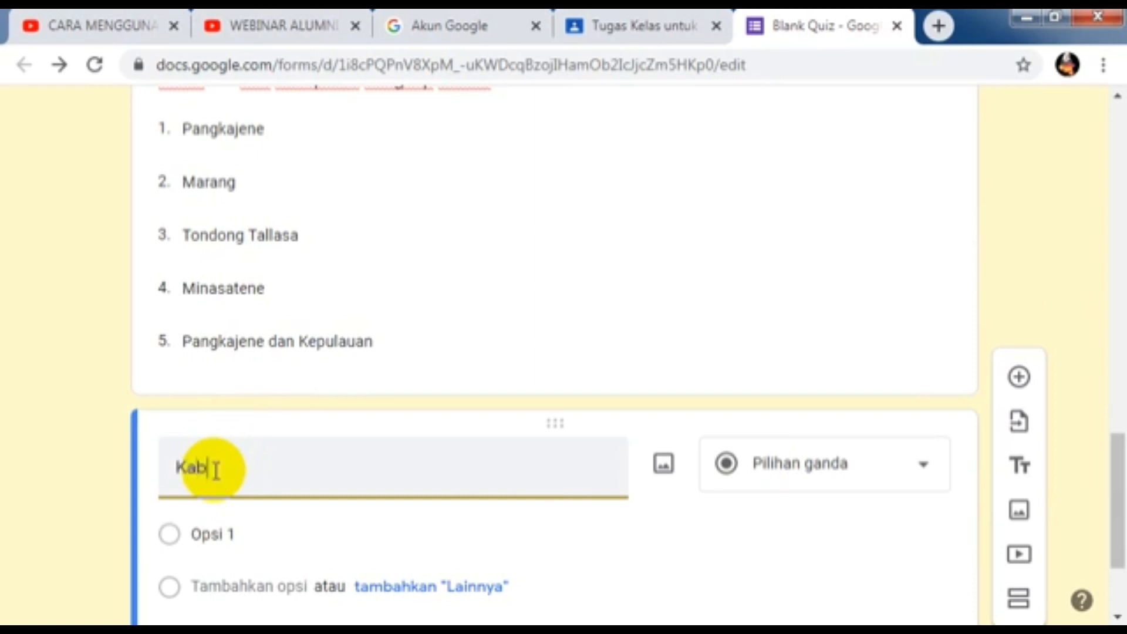
text(upaten)
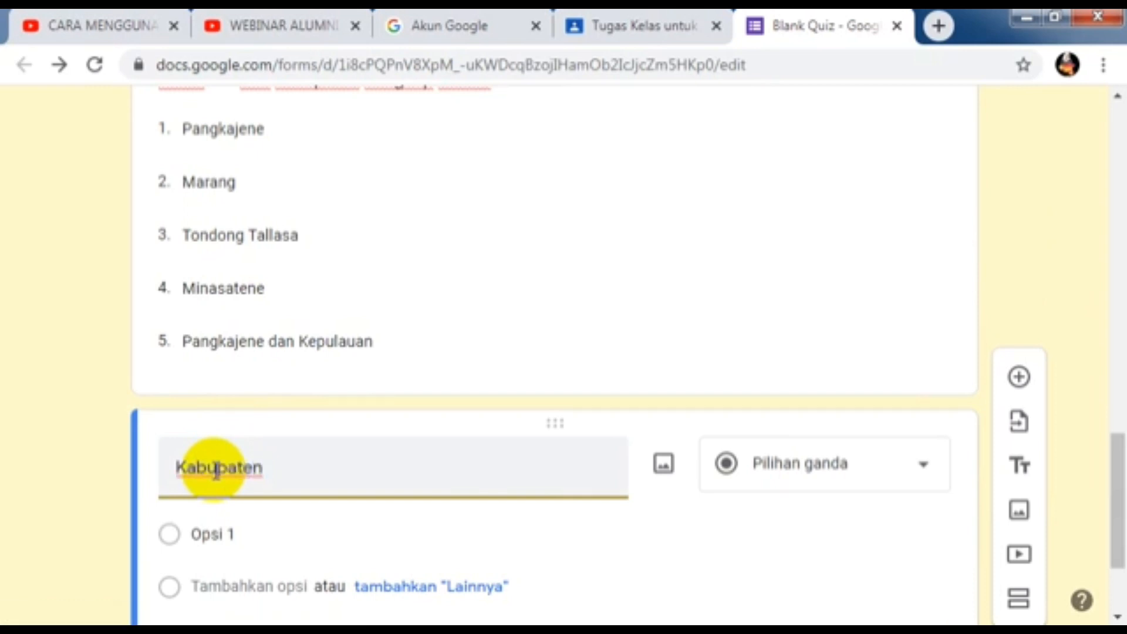
text( Gowa )
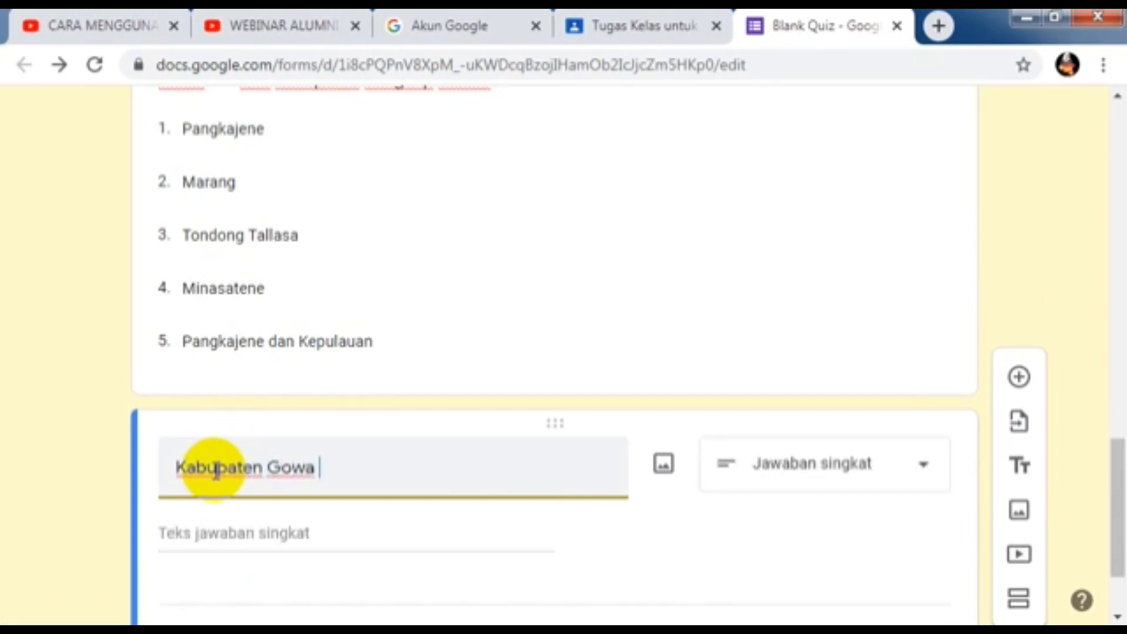
text(dan Maro)
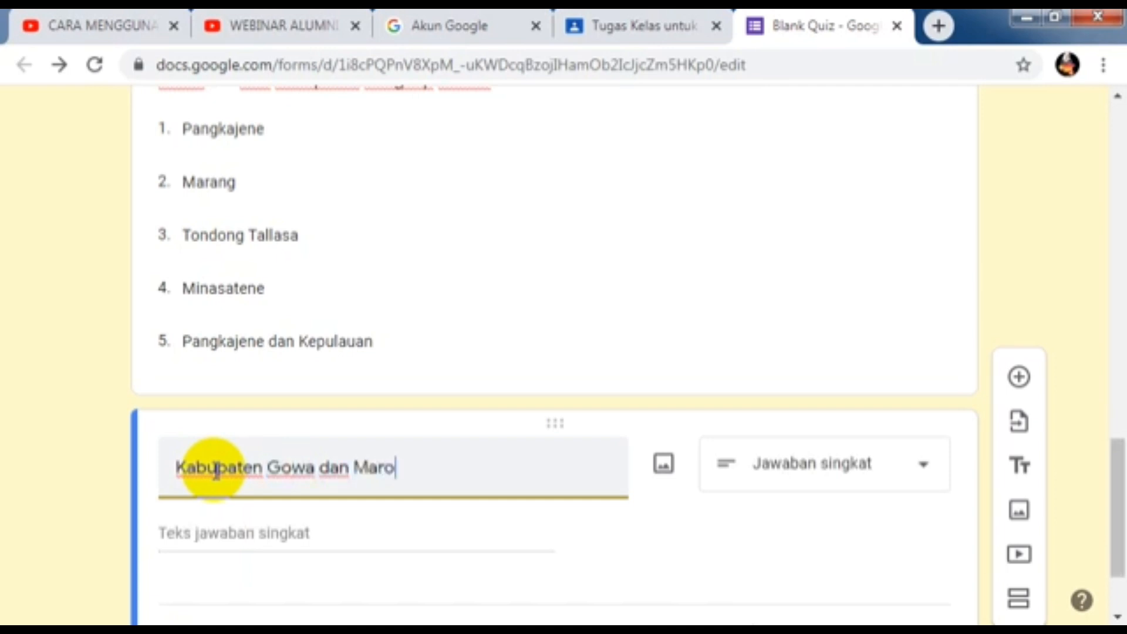
text(s dise)
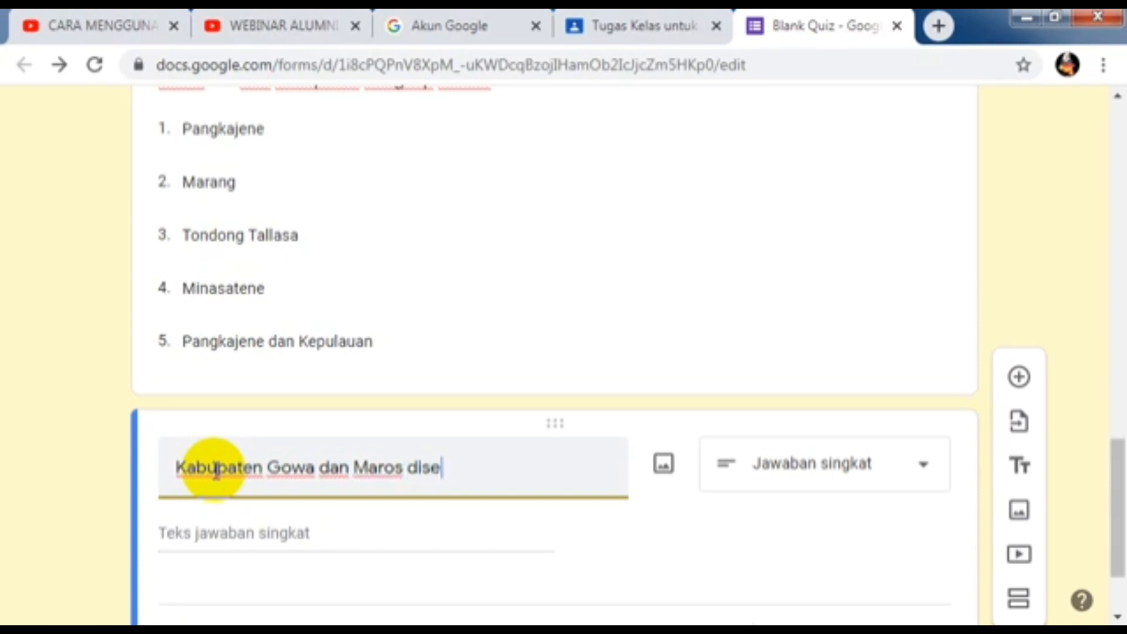
text(but.........)
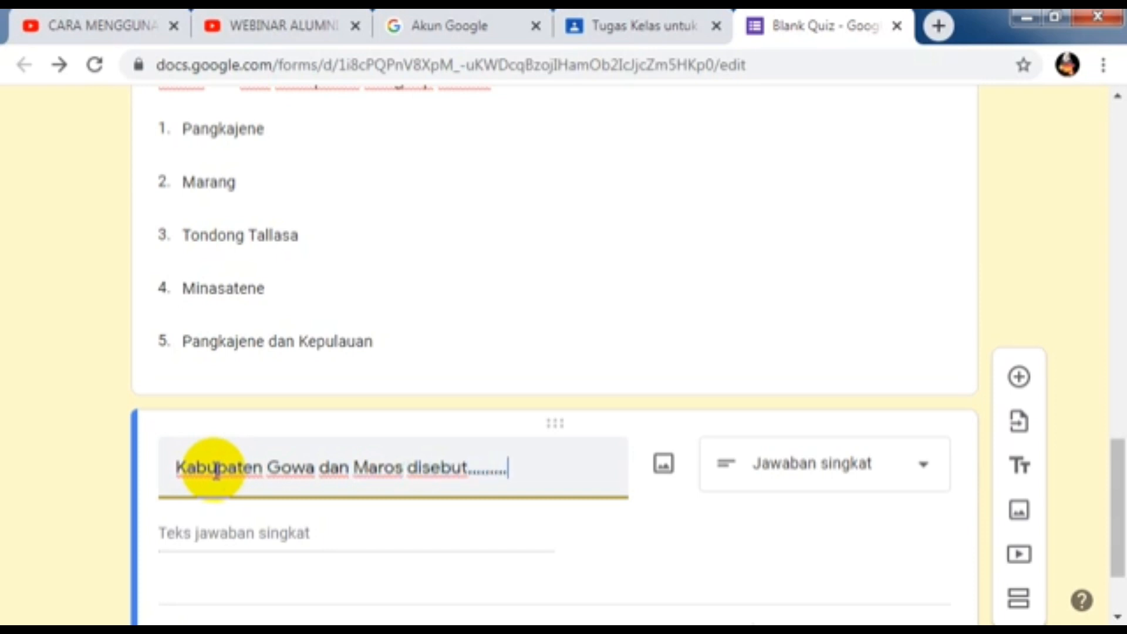
text(Kota Ma)
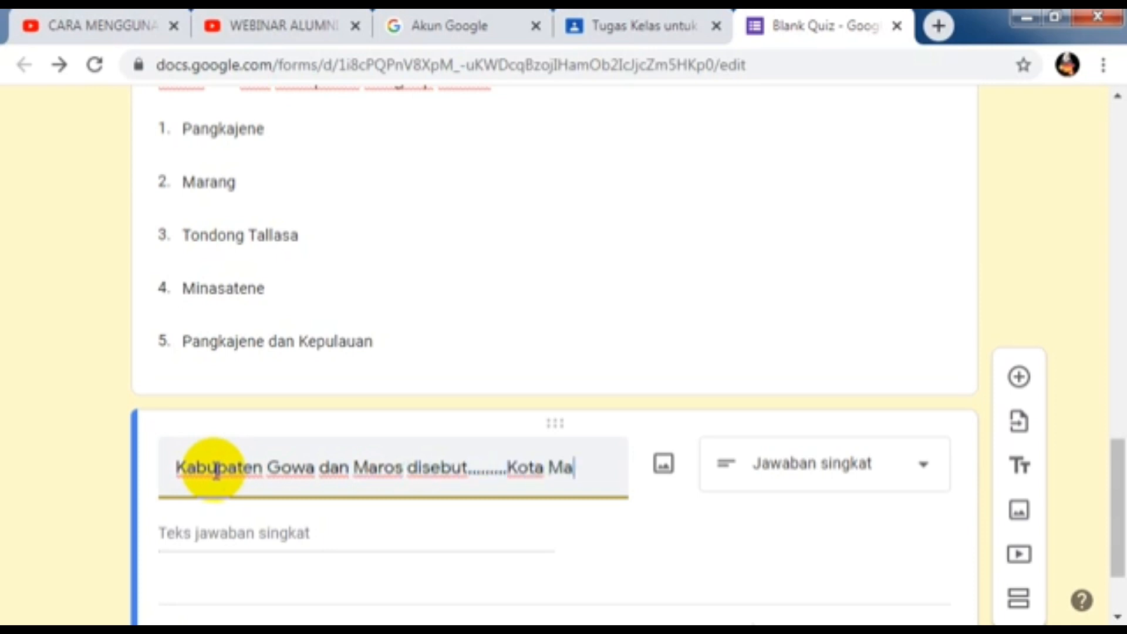
text(kassar)
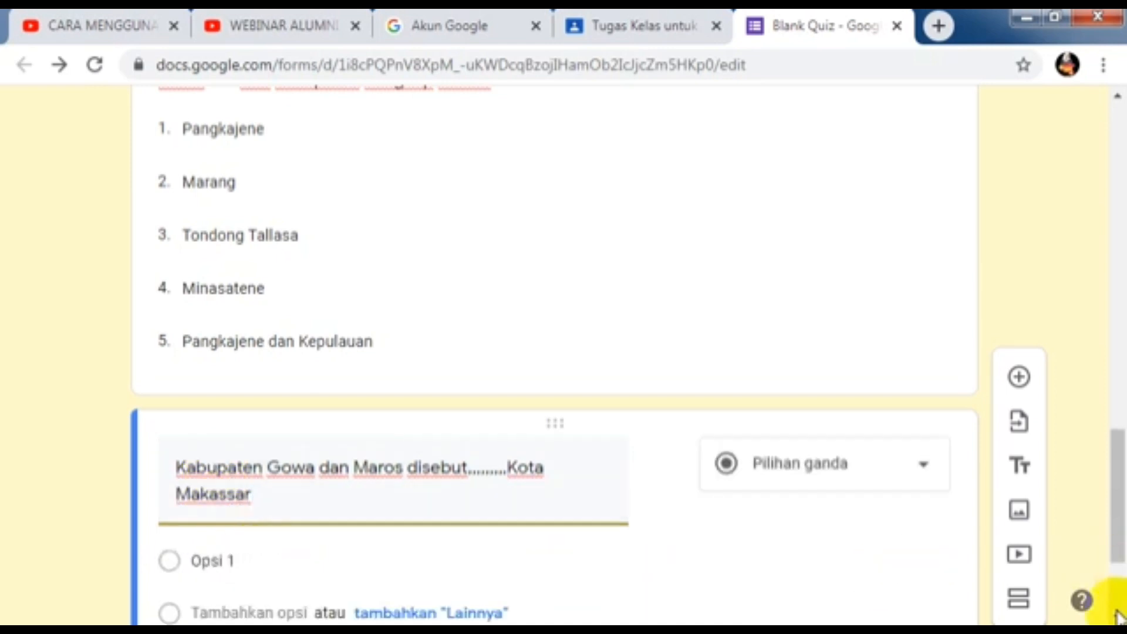
Step: Change the fourth question's type to short answer (Jawaban singkat) and enter "Hinterland" and "hinterland" as its correct answers
scroll(1114, 615, down, 3)
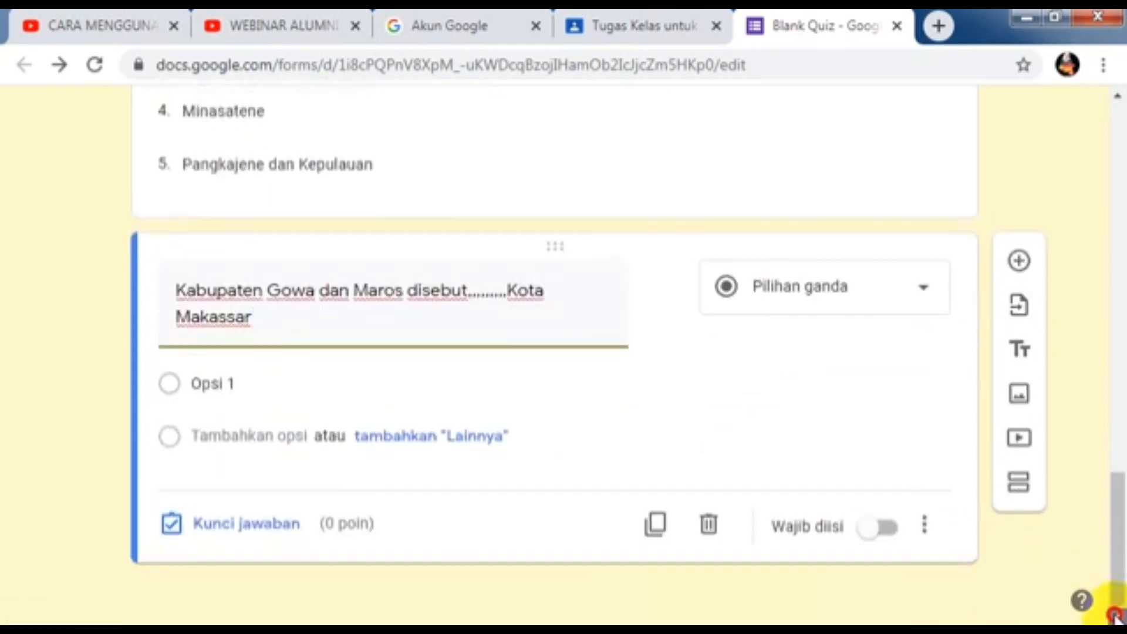
click(893, 313)
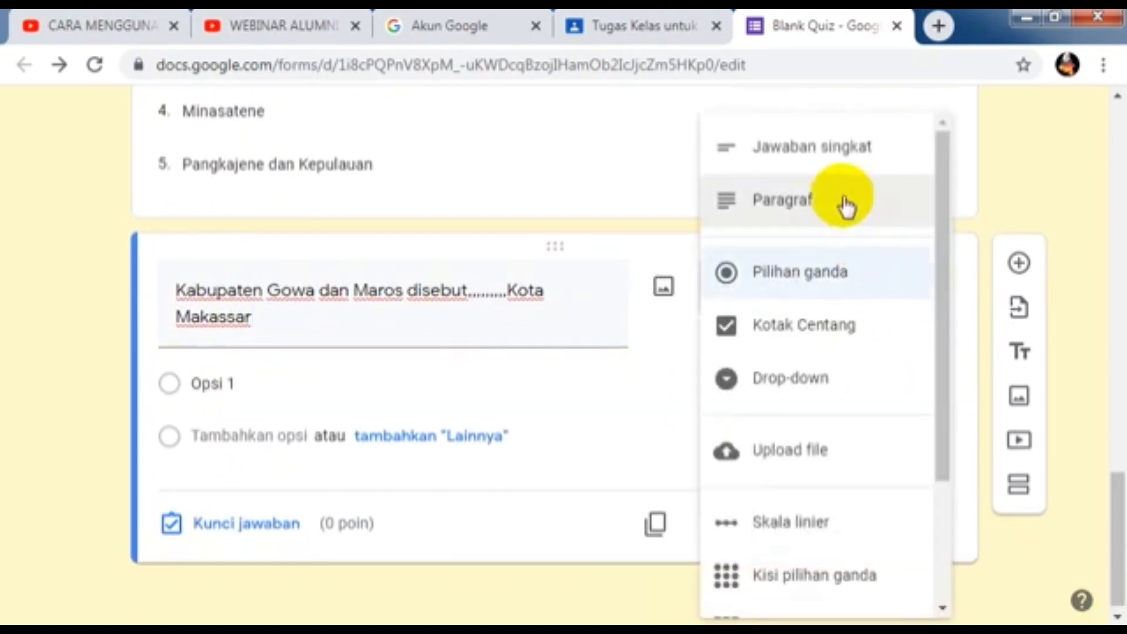
click(835, 172)
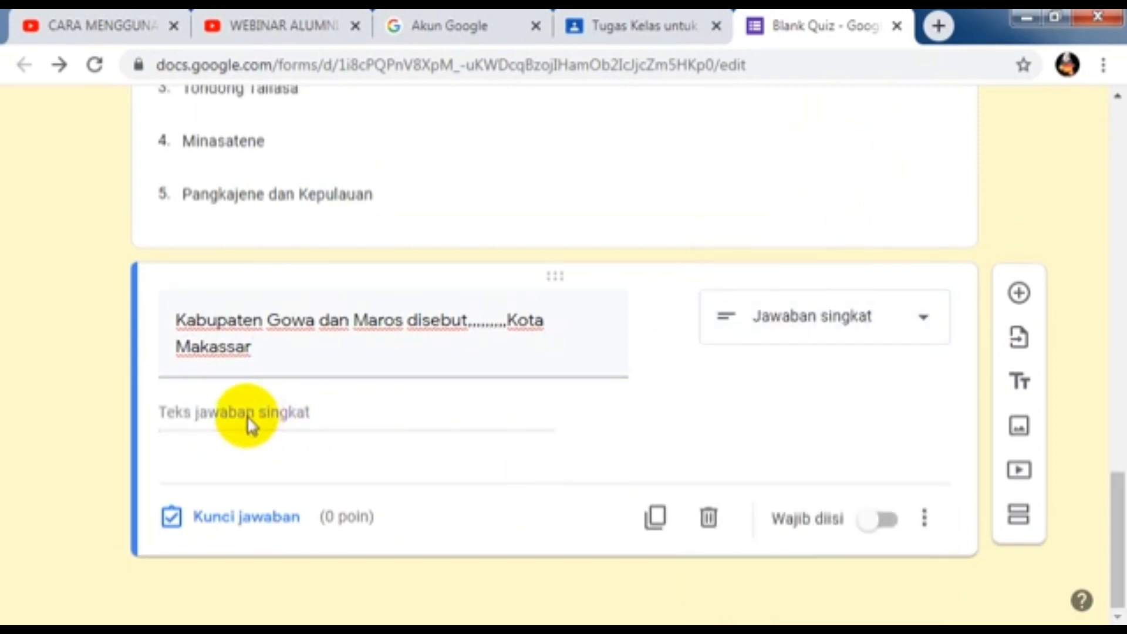
click(247, 527)
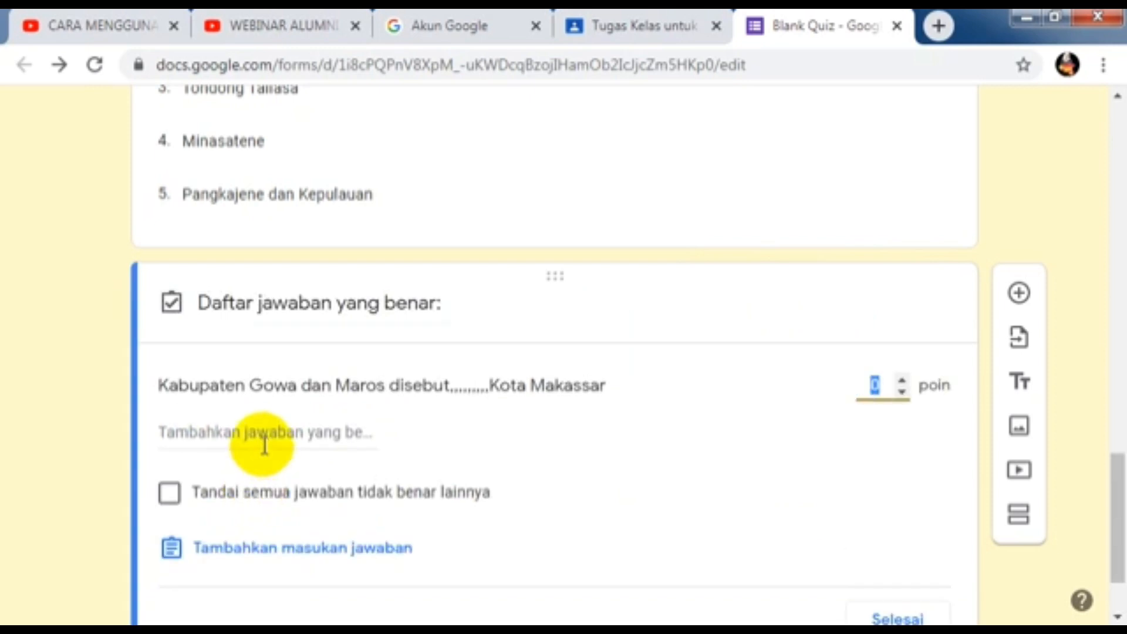
click(262, 445)
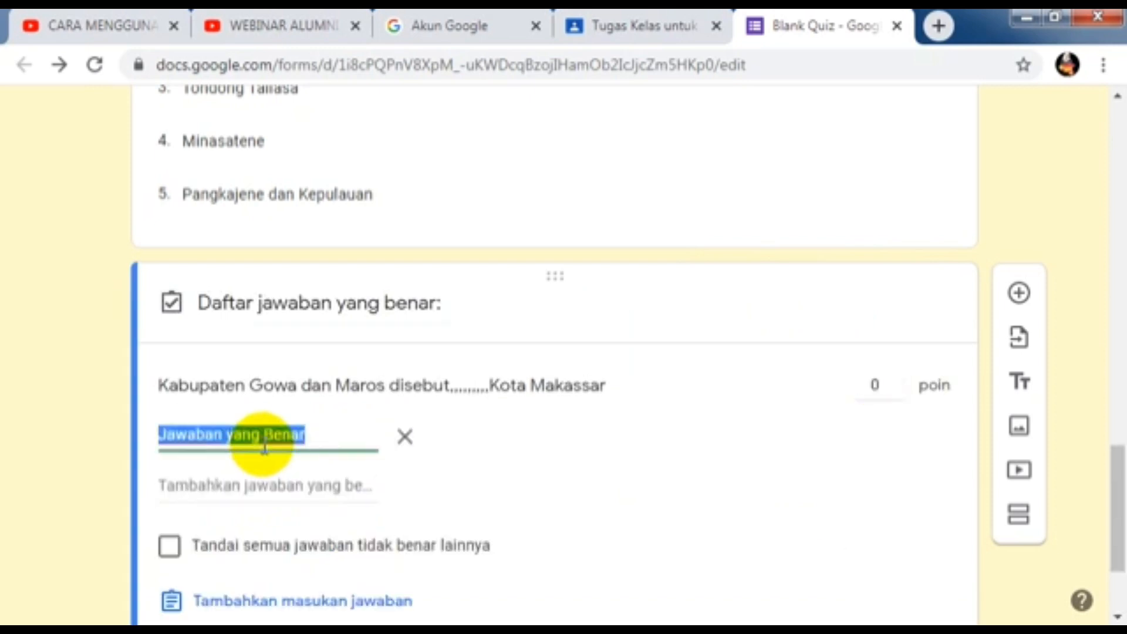
text(H)
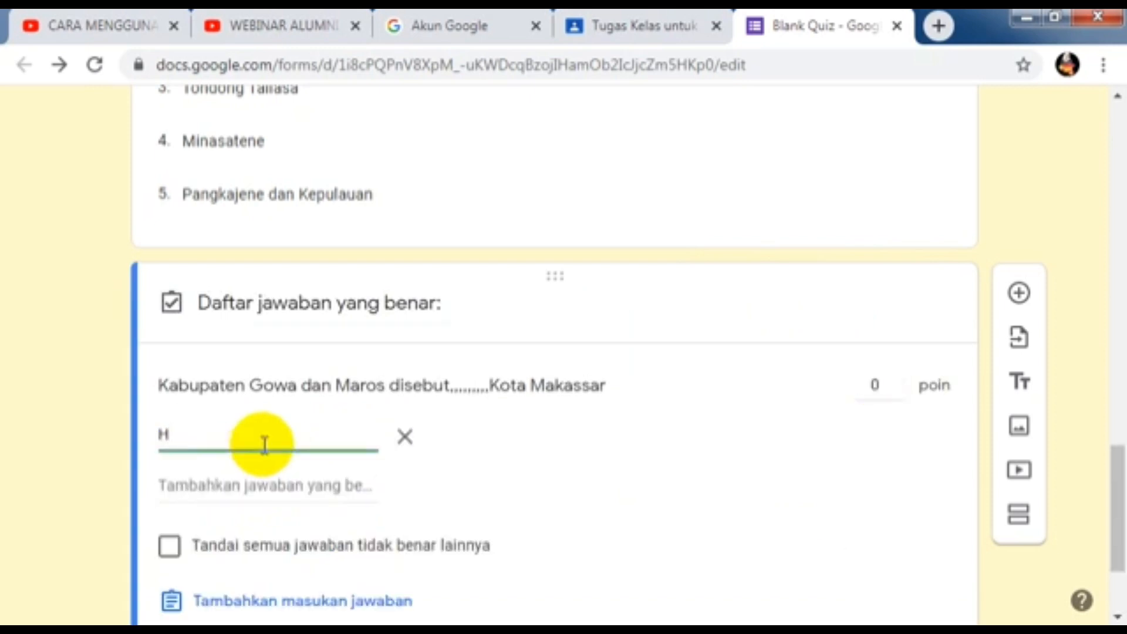
text(interlan)
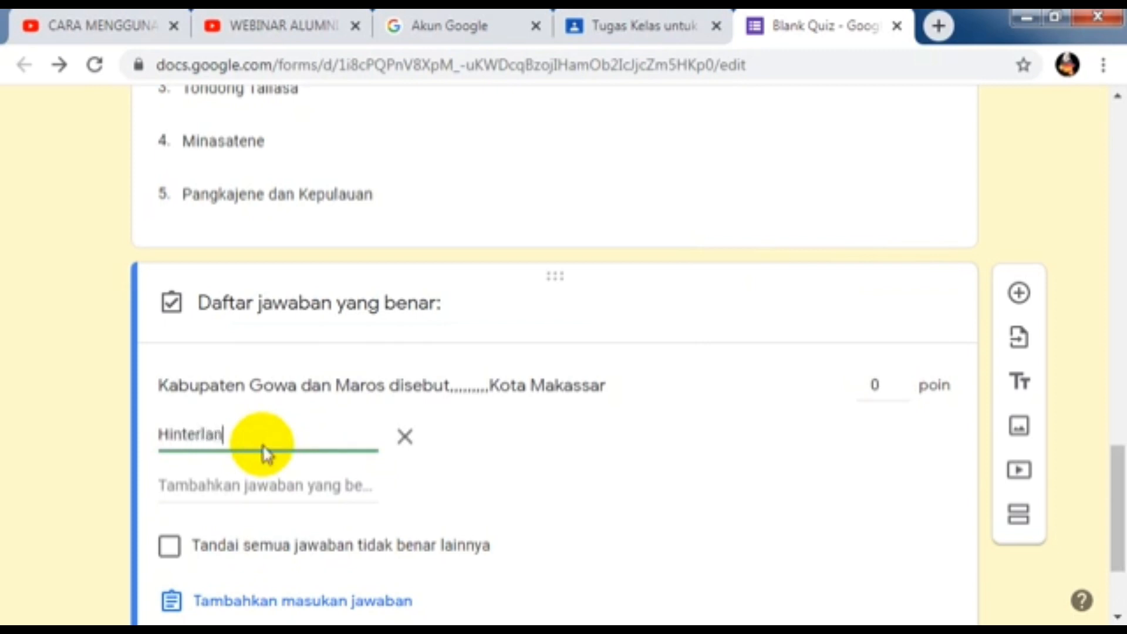
text(d)
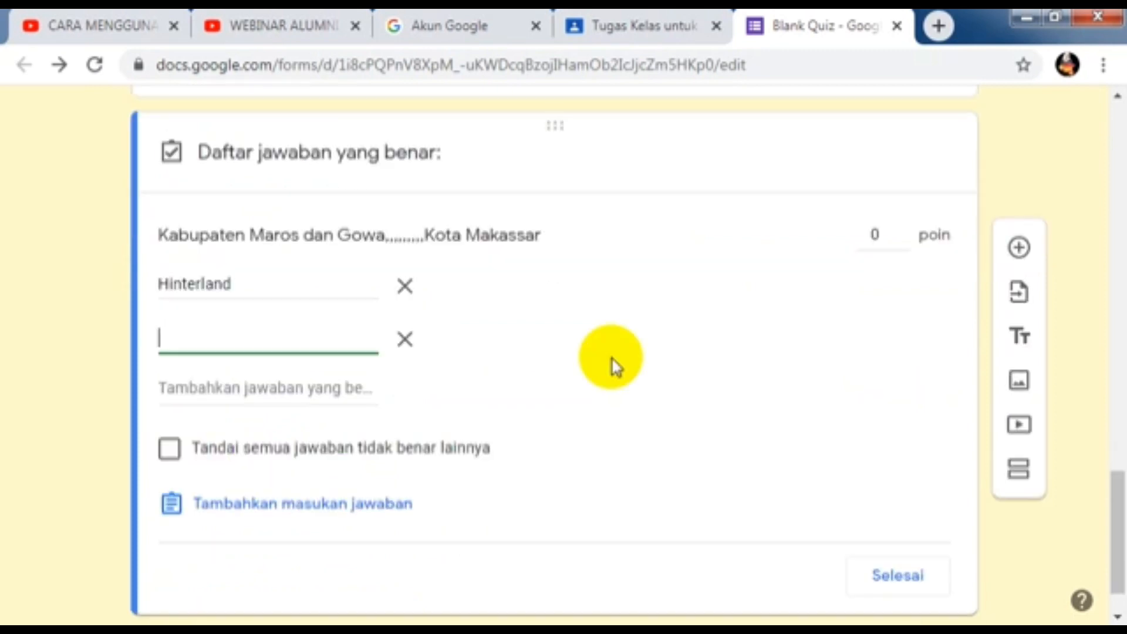
text(hinterland)
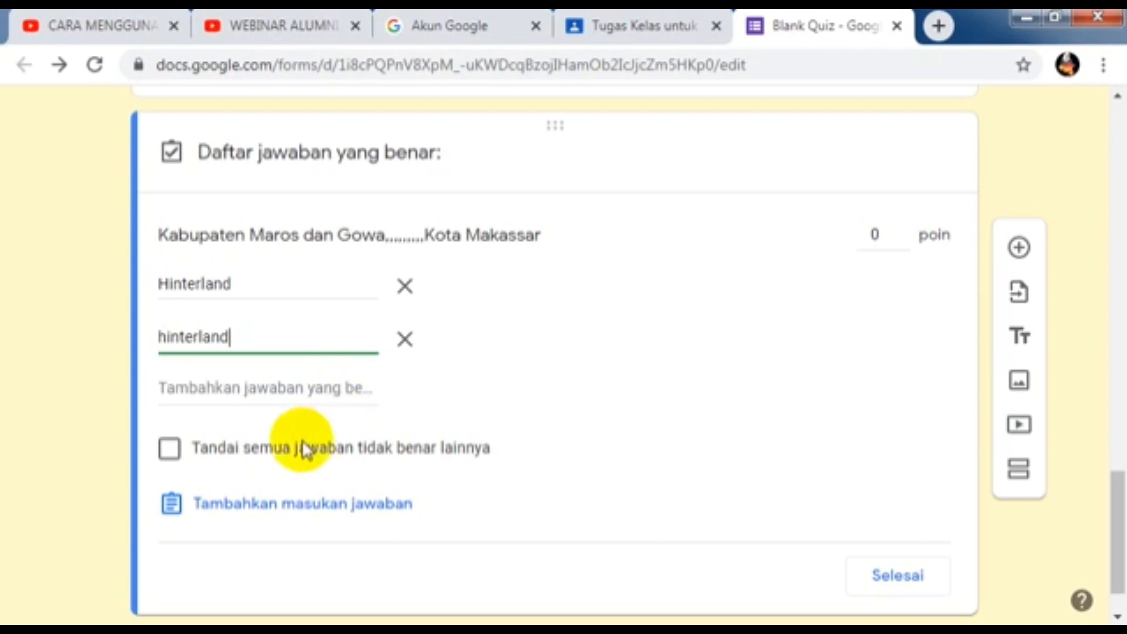
Step: Set the fourth question's value to 25 points and make the question required (Wajib diisi)
click(879, 232)
text(25)
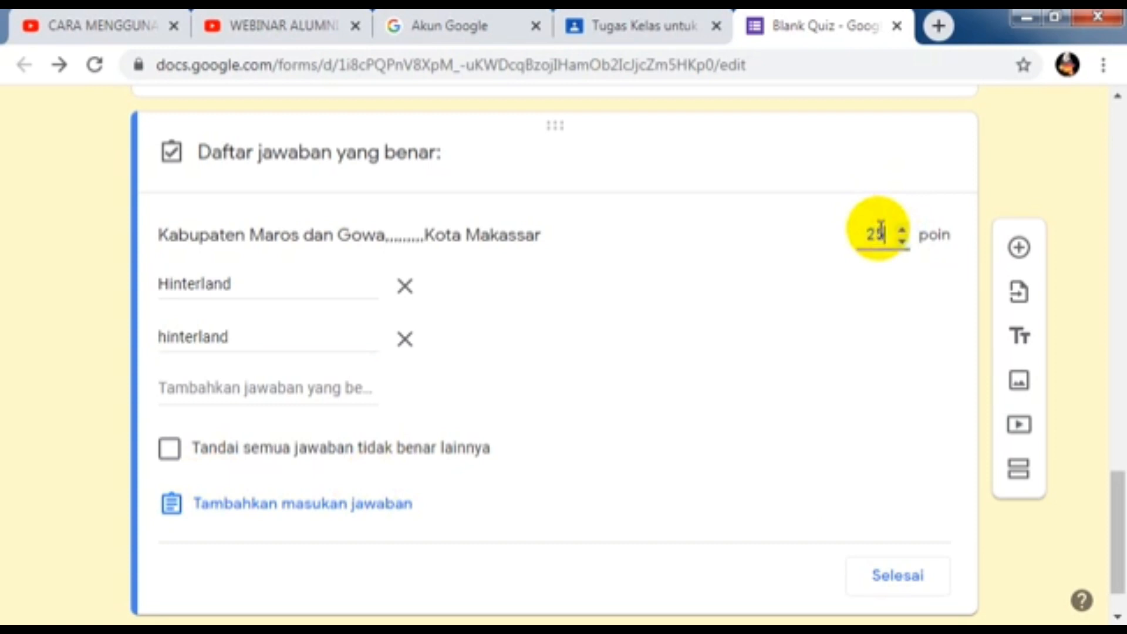
click(890, 577)
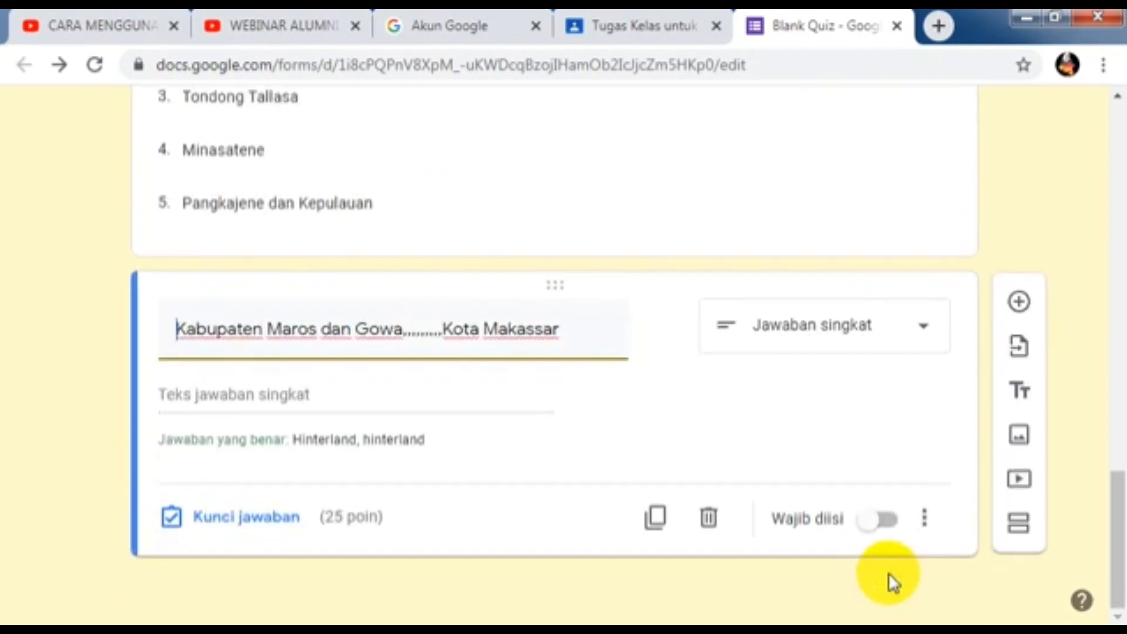
click(864, 532)
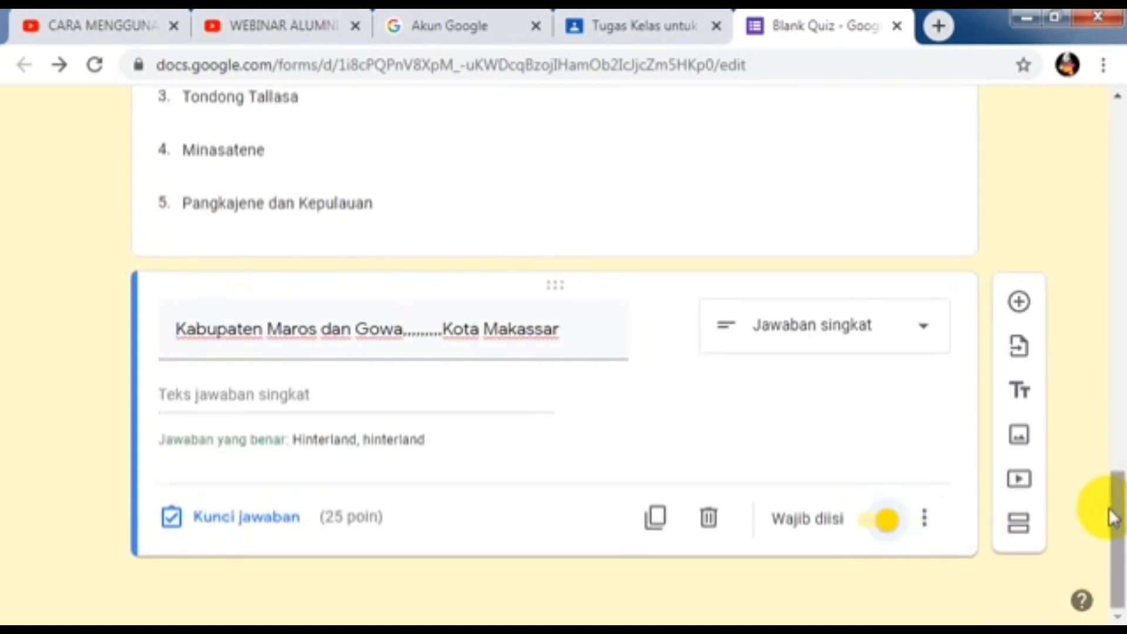
Step: Close the finished quiz form and assign the "UJIA WILAYAH DAN TATA RUANG" task to the class in Google Classroom
drag(1111, 511, 1115, 135)
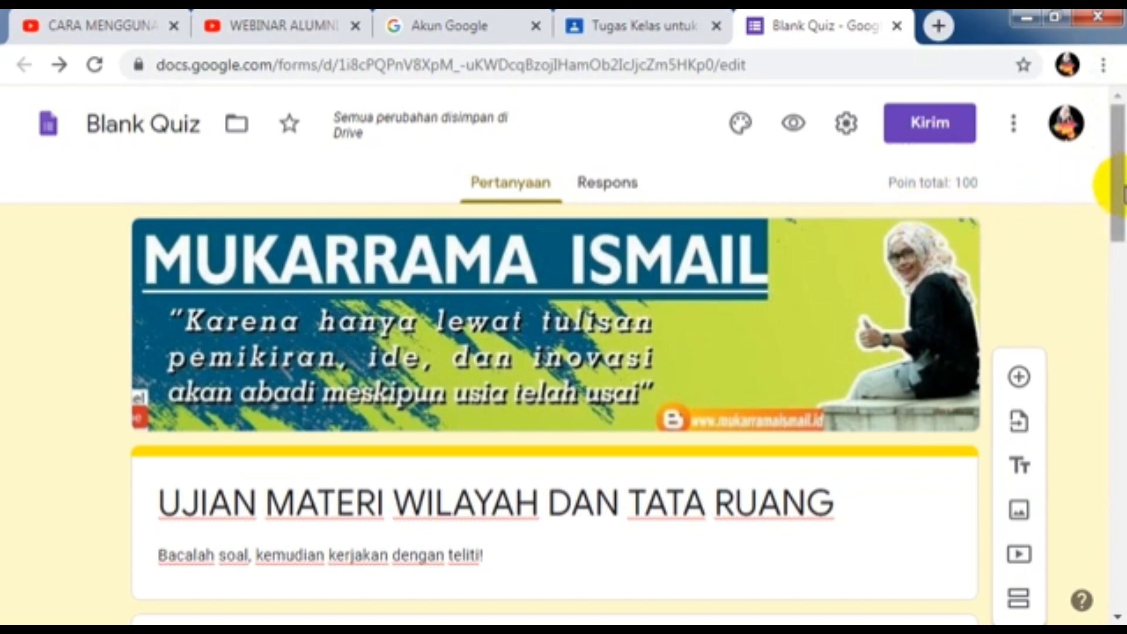
drag(1124, 307, 1118, 528)
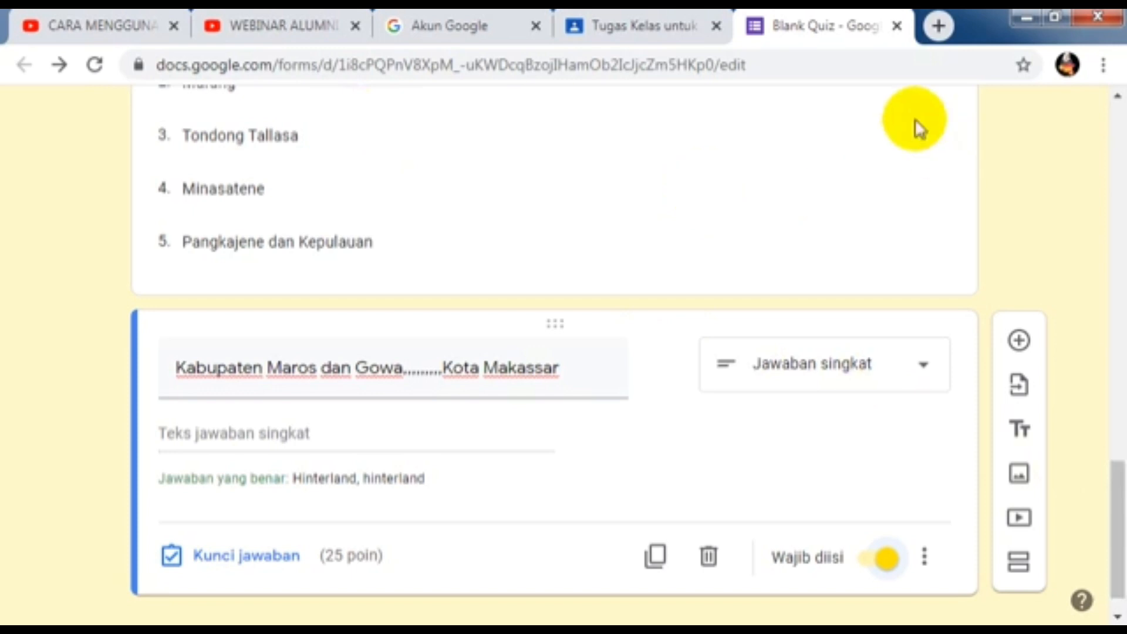
click(896, 25)
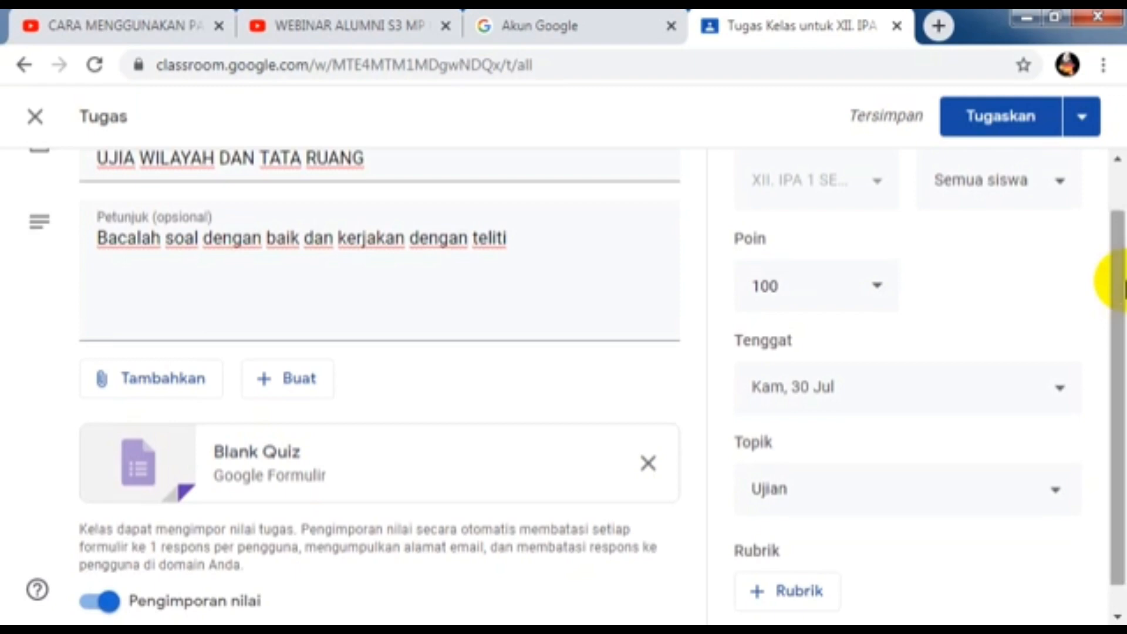
scroll(1119, 282, down, 1)
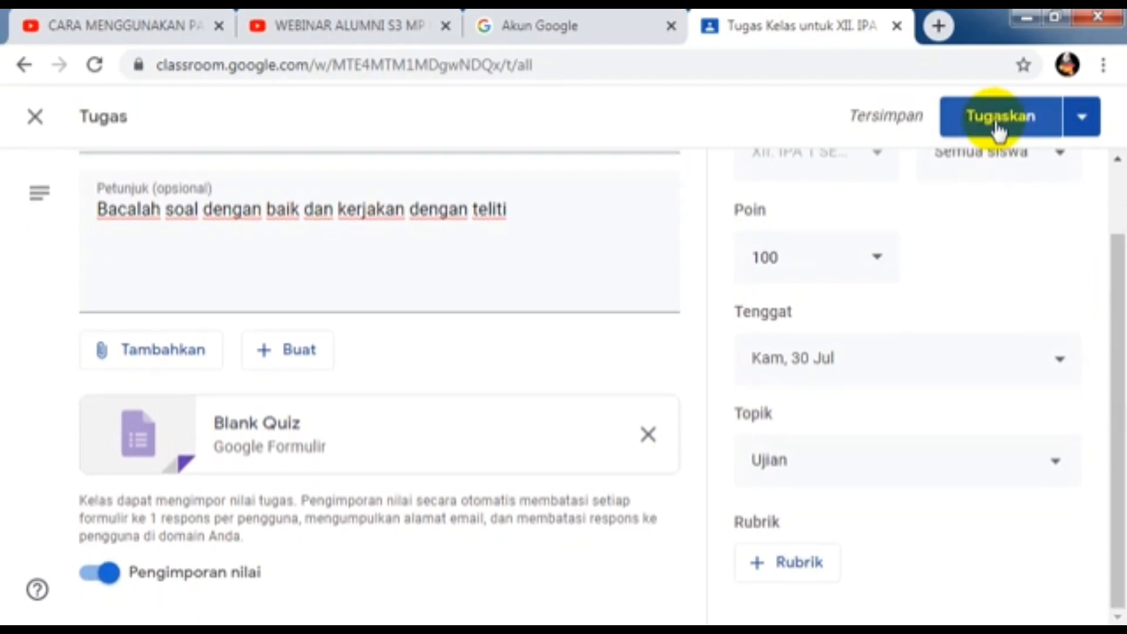
click(995, 125)
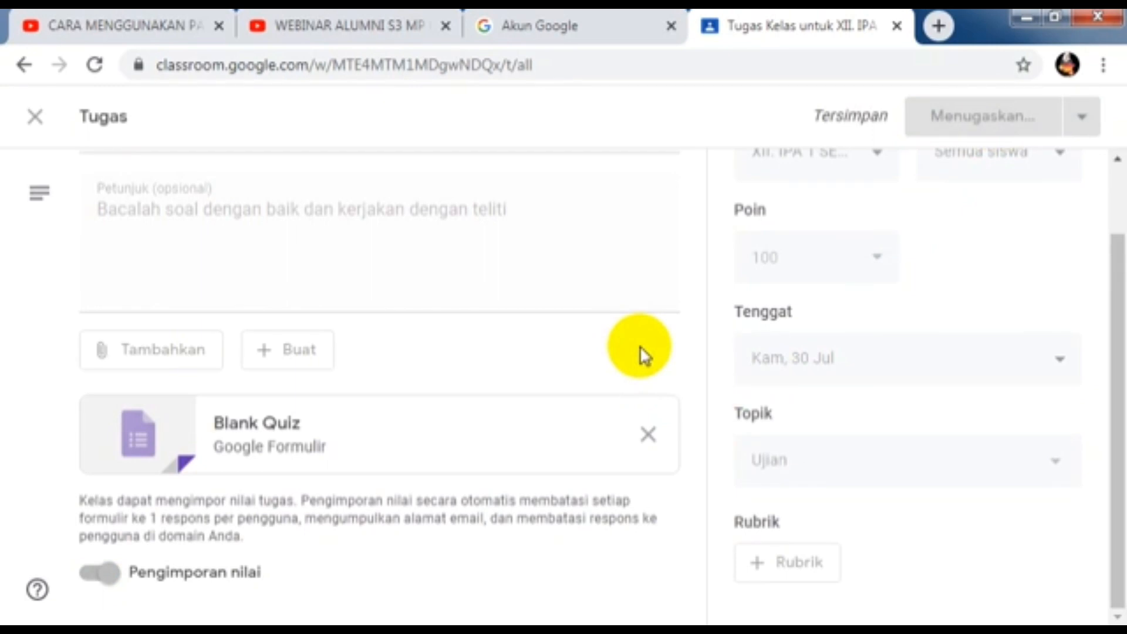
drag(1119, 226, 1108, 603)
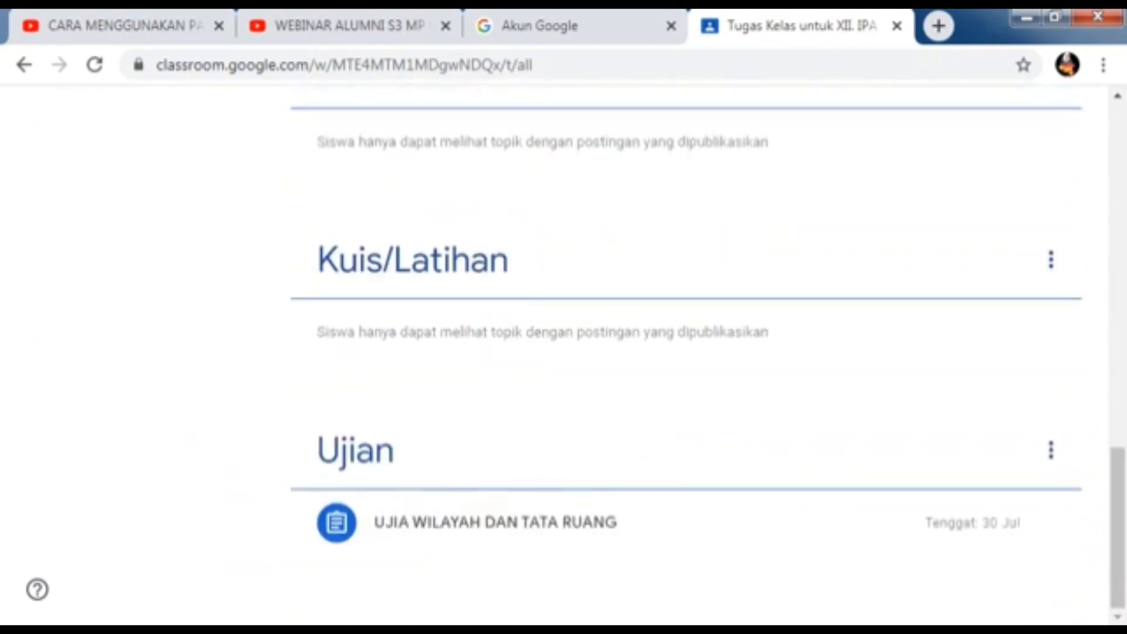